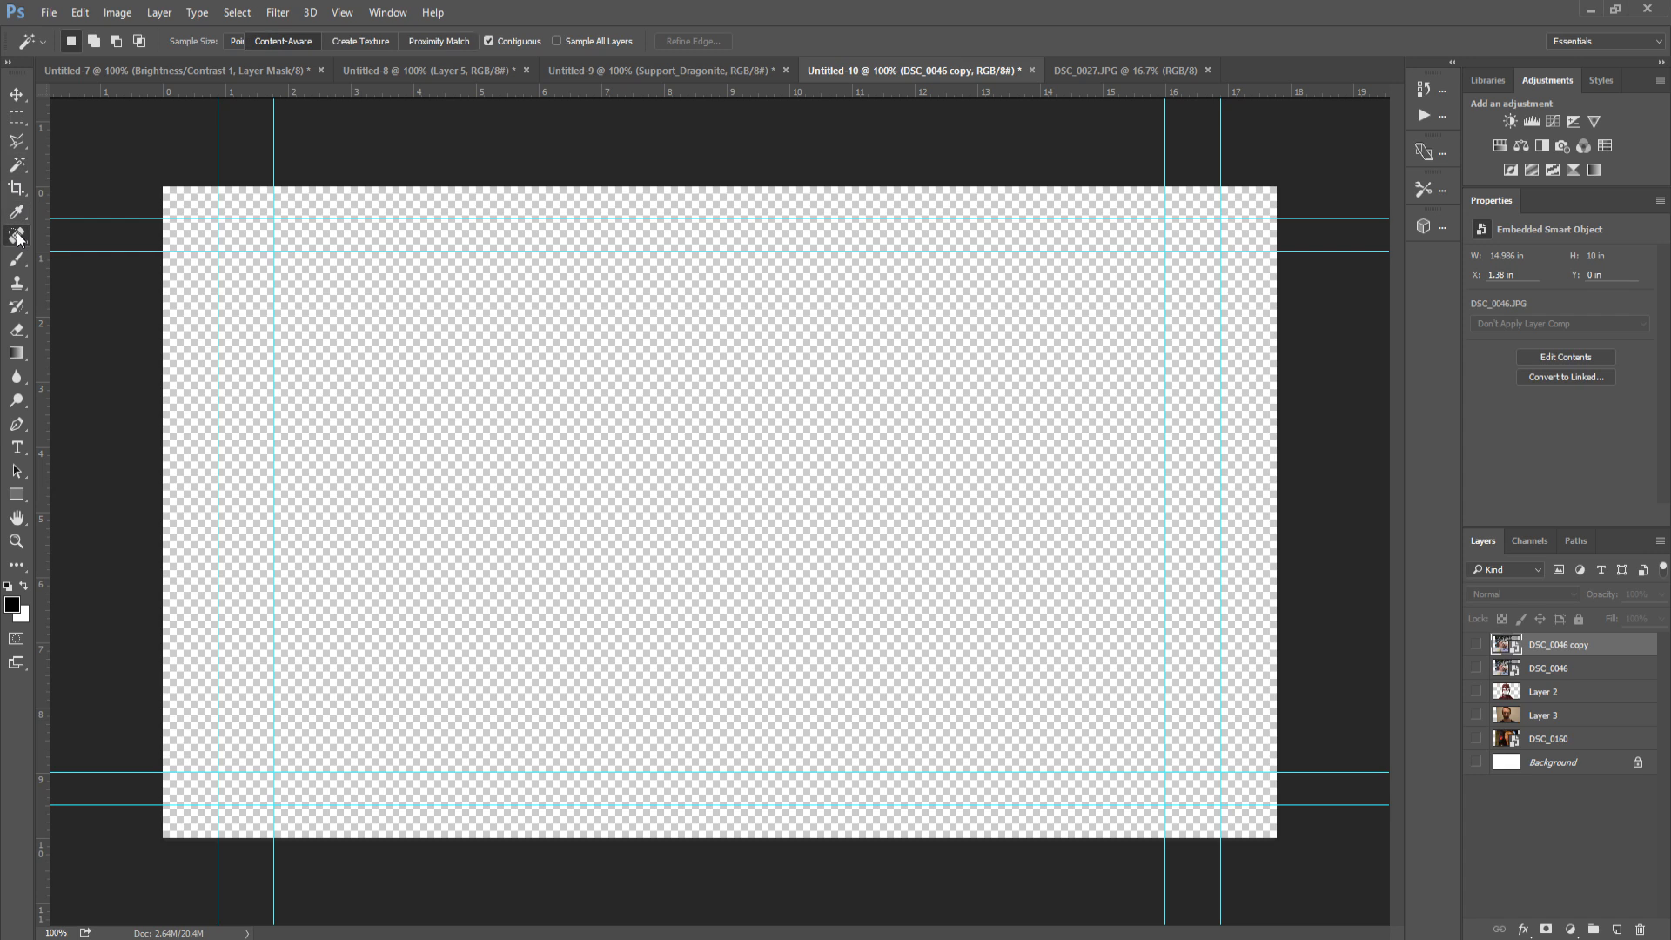
Show the DSC_0046 copy layer, then rasterize both it and the DSC_0046 layer.
{"action": "key", "text": "v"}
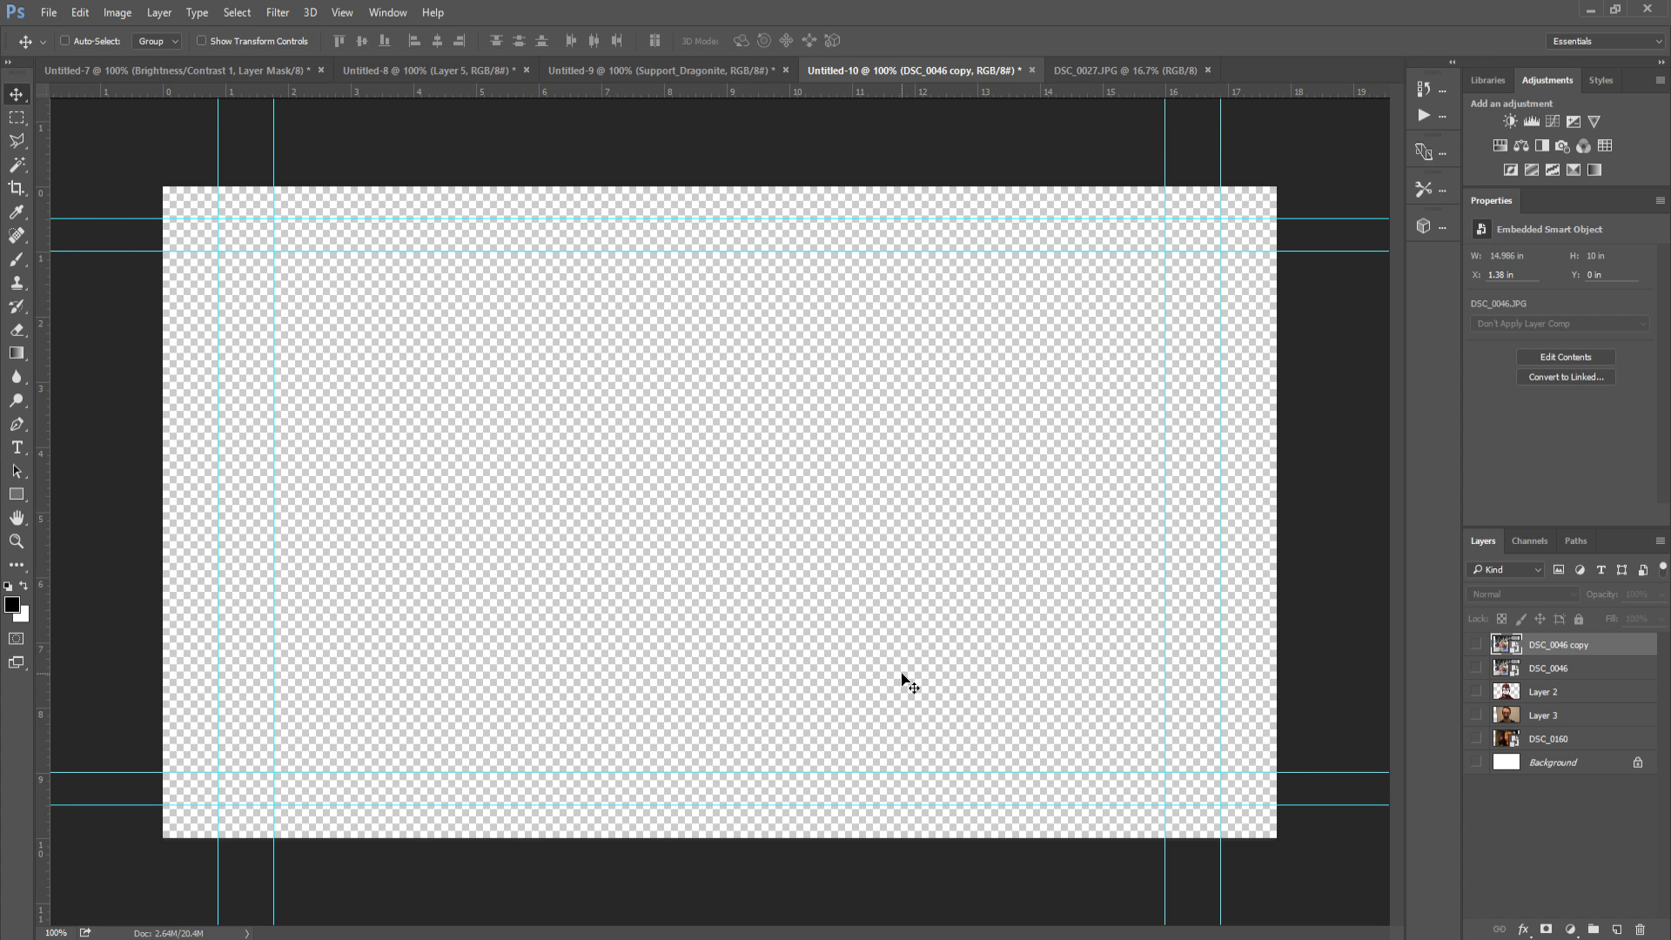
{"action": "left_click", "coordinate": [1476, 715]}
{"action": "left_click", "coordinate": [1475, 715]}
{"action": "left_click", "coordinate": [1478, 645]}
{"action": "right_click", "coordinate": [1566, 644]}
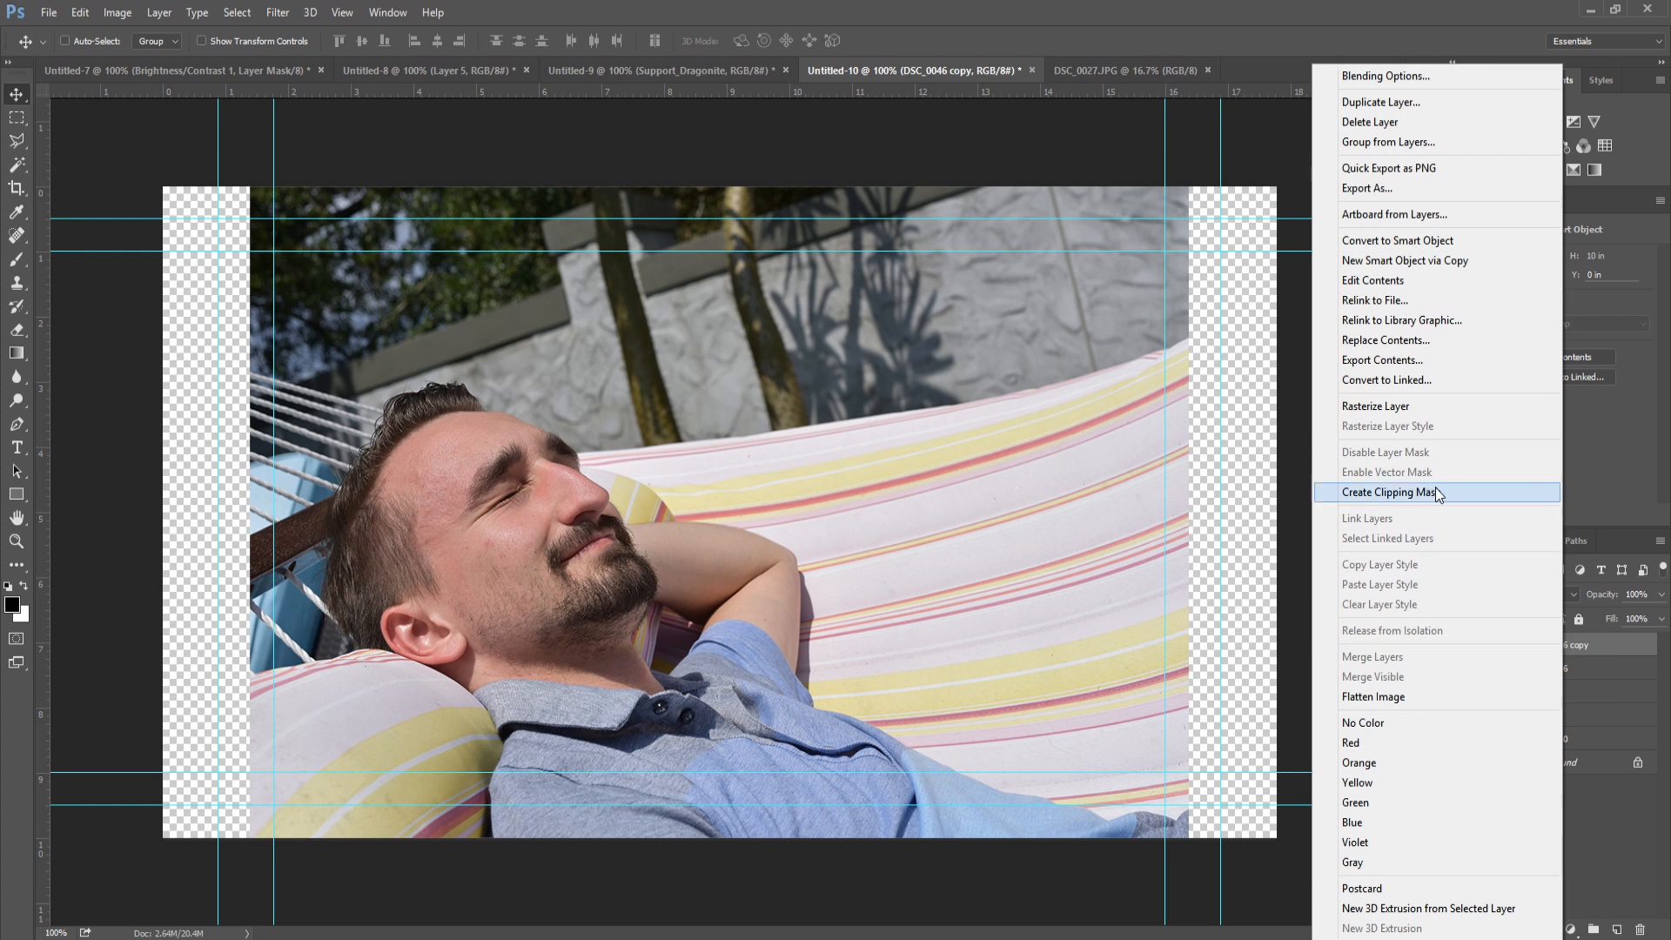
{"action": "left_click", "coordinate": [1428, 415]}
{"action": "right_click", "coordinate": [1595, 668]}
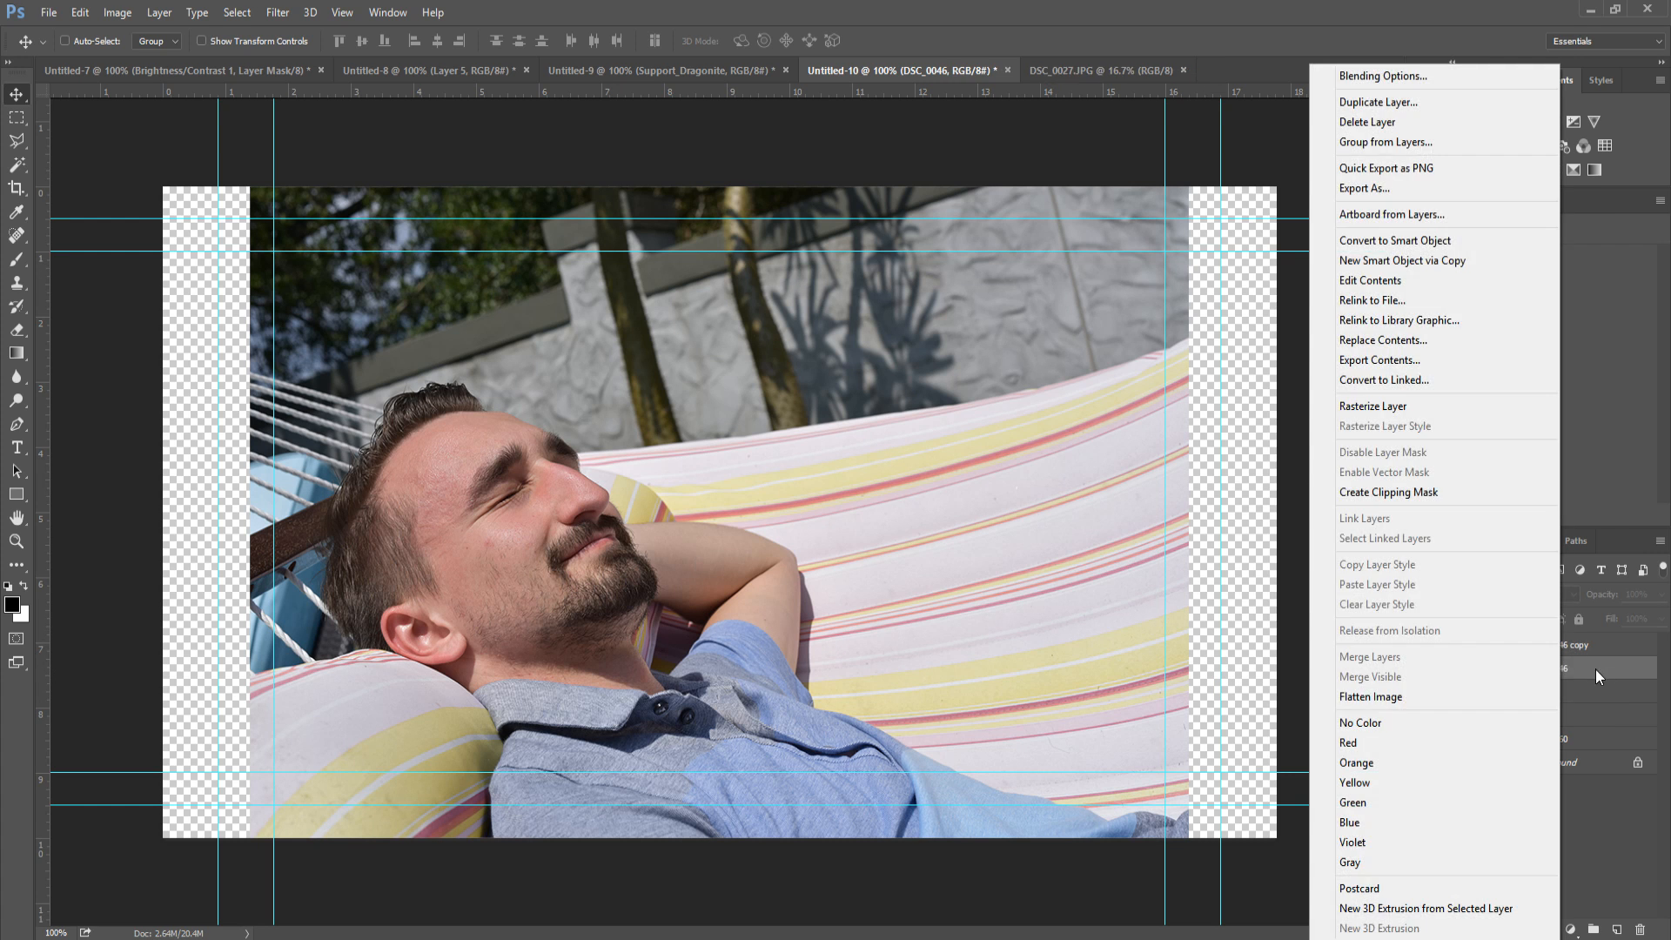
{"action": "left_click", "coordinate": [1395, 405]}
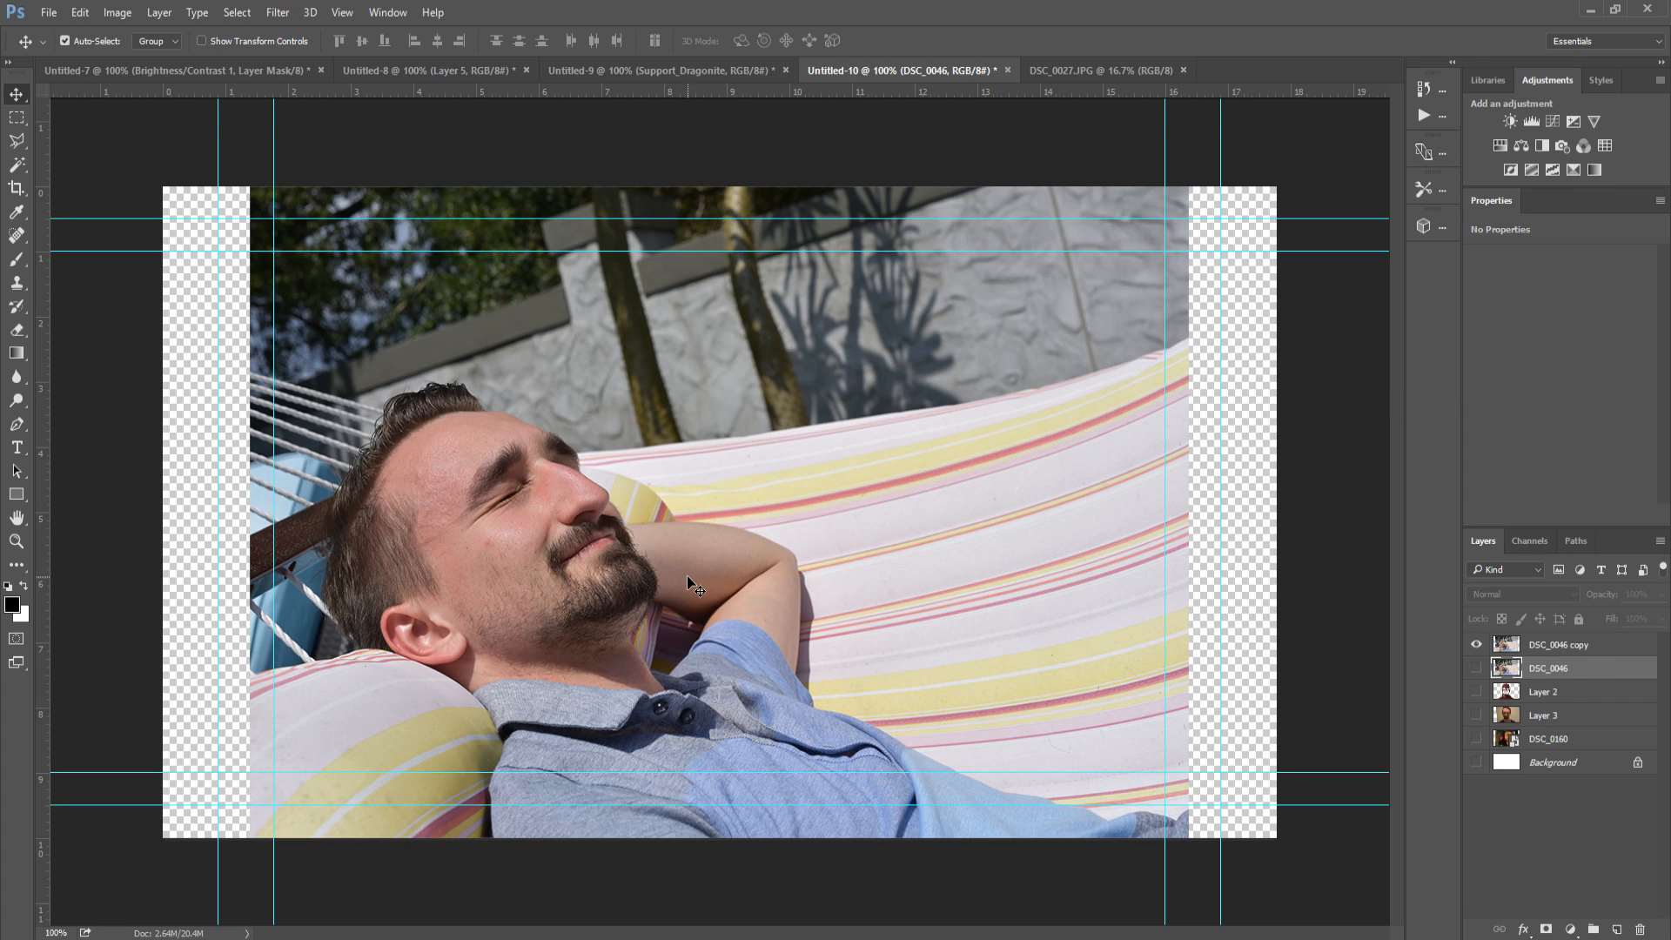
Examine the skin on the man's face up close for blemishes that need retouching.
{"action": "key", "text": "ctrl+plus"}
{"action": "key", "text": "ctrl+plus"}
{"action": "left_click_drag", "start_coordinate": [735, 581], "coordinate": [1297, 473]}
{"action": "left_click_drag", "start_coordinate": [1191, 487], "coordinate": [1197, 484]}
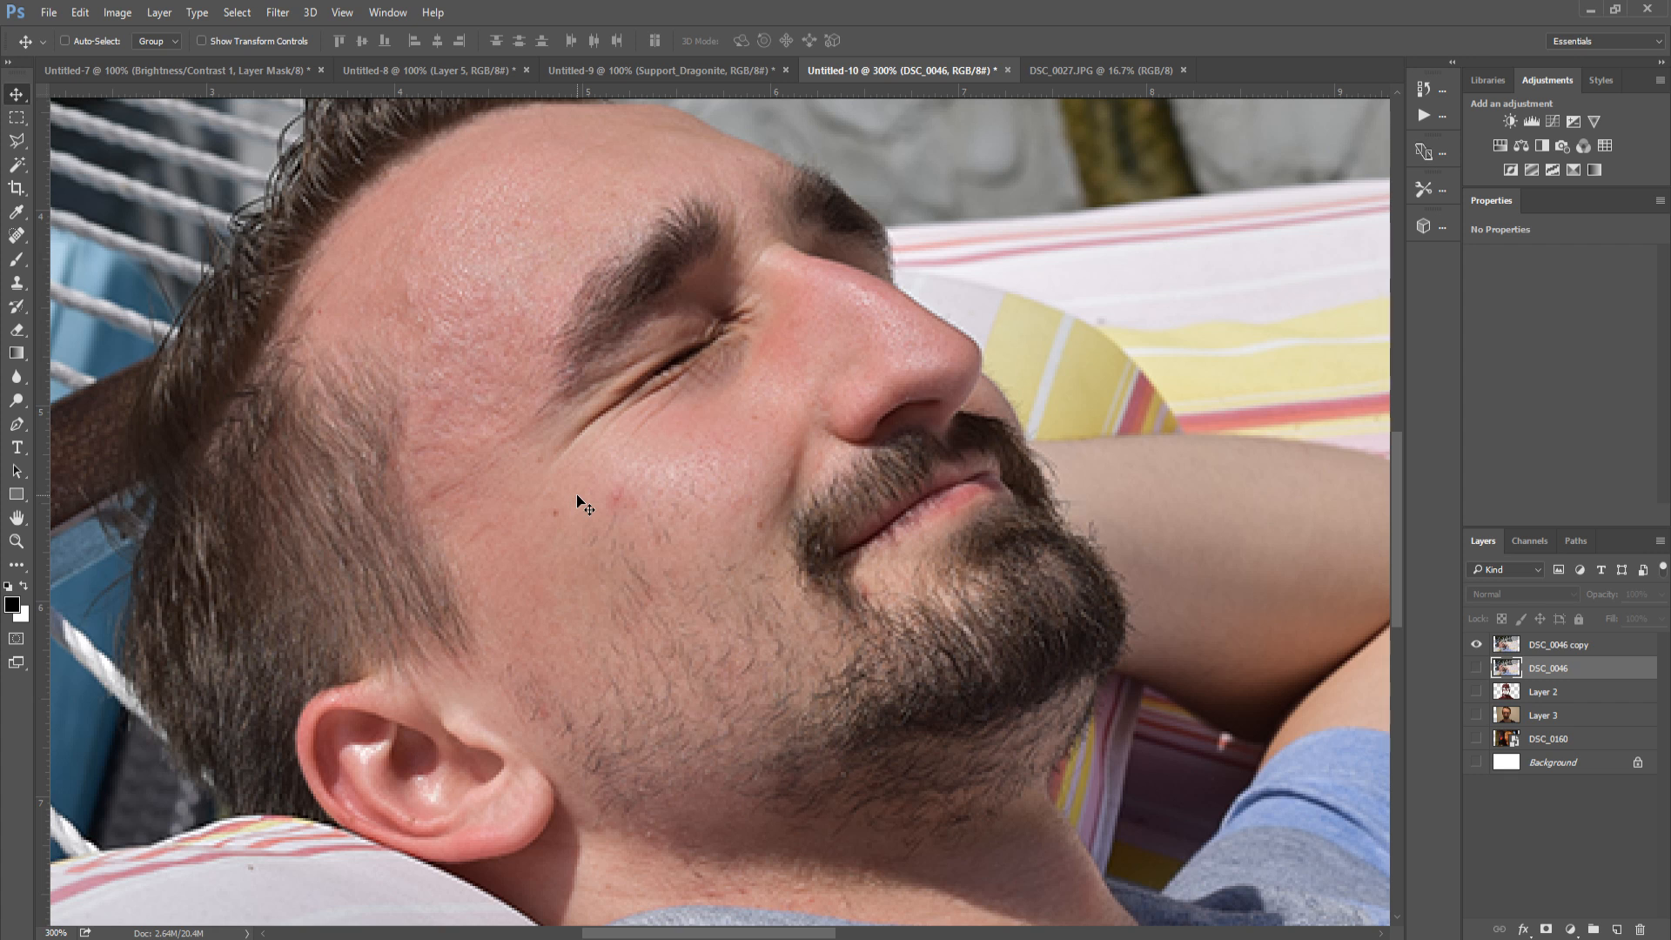
{"action": "key", "text": "ctrl+minus"}
{"action": "key", "text": "ctrl+minus"}
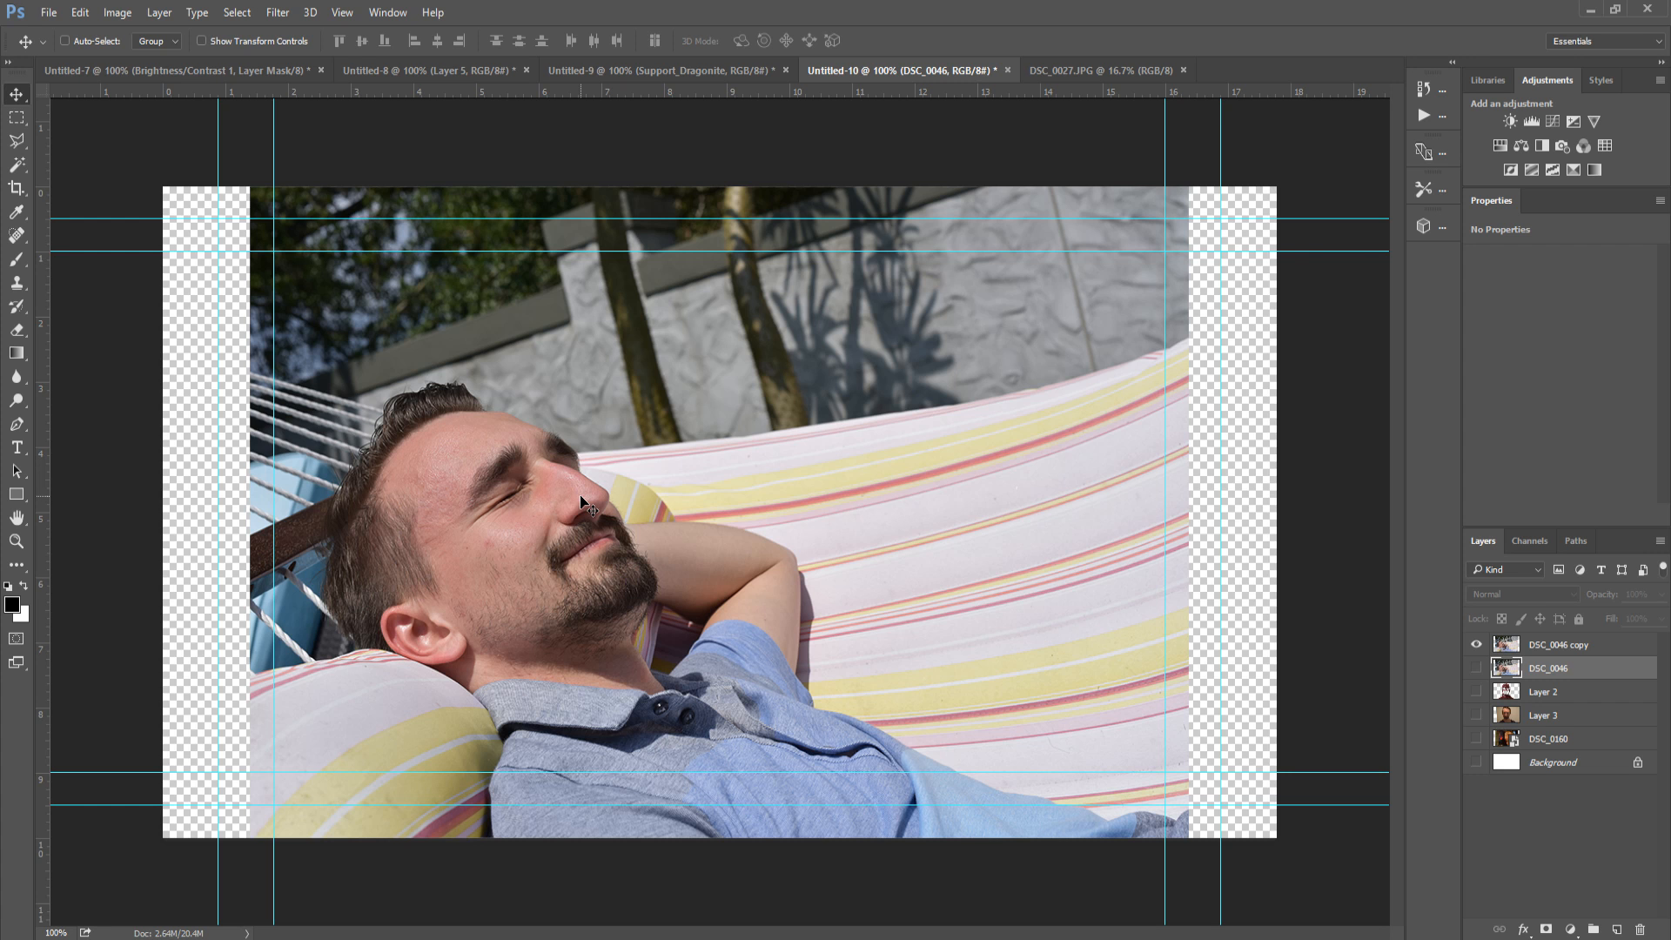
{"action": "key", "text": "ctrl+plus"}
{"action": "key", "text": "ctrl+plus"}
{"action": "key", "text": "ctrl+plus"}
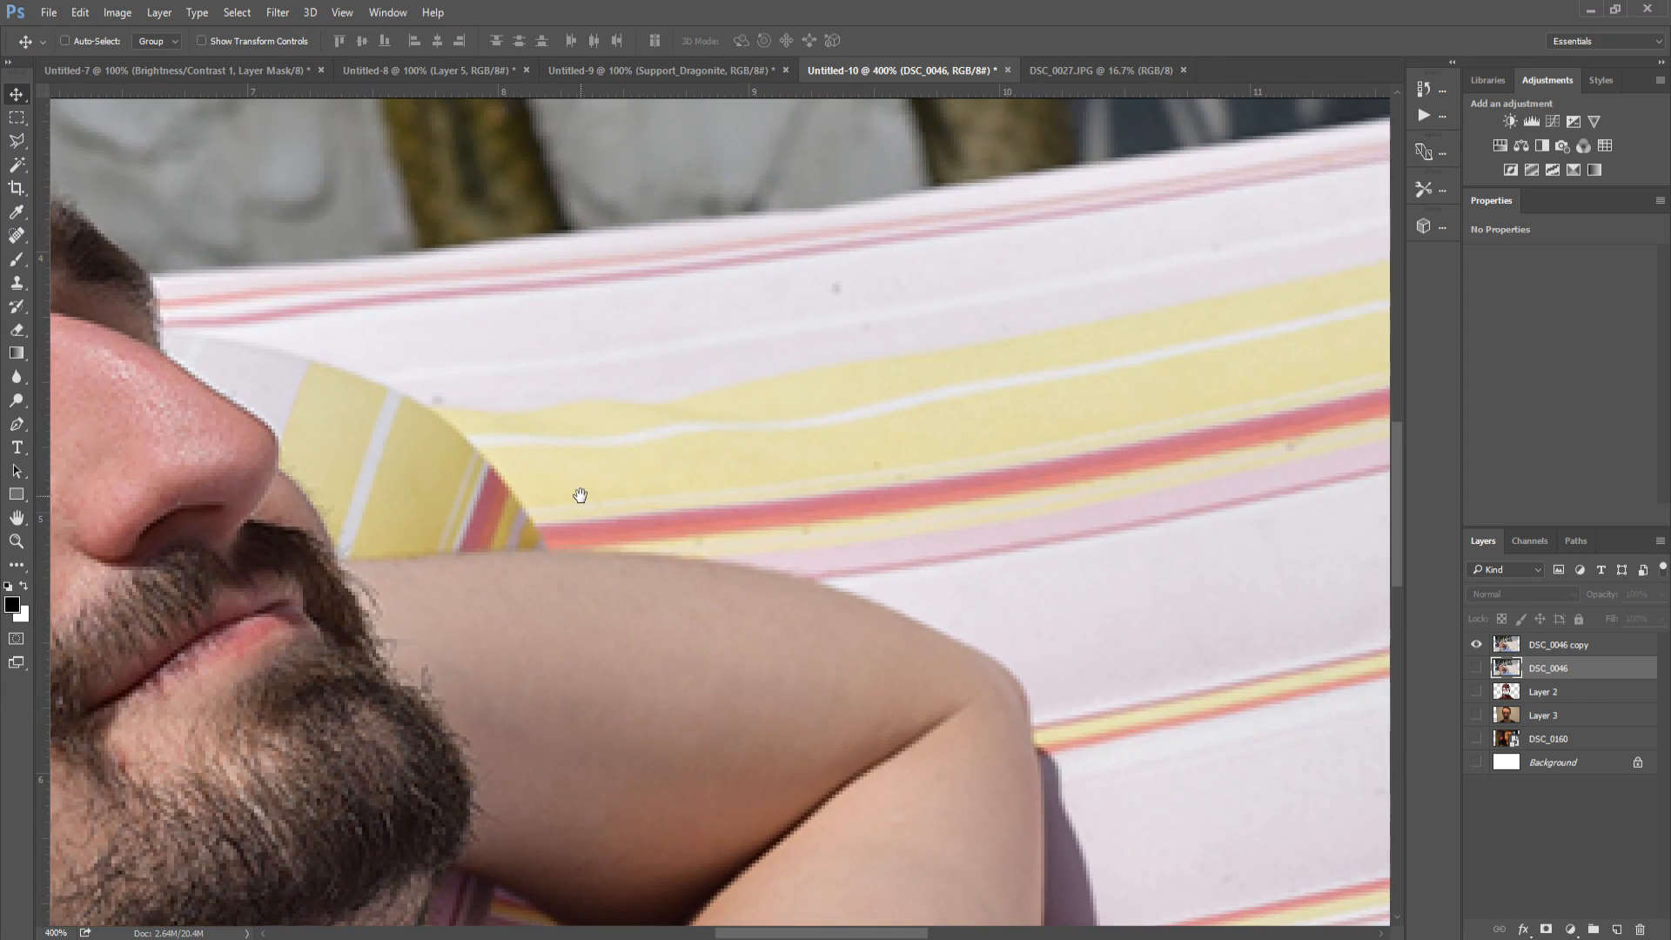
{"action": "left_click_drag", "start_coordinate": [668, 432], "coordinate": [810, 528]}
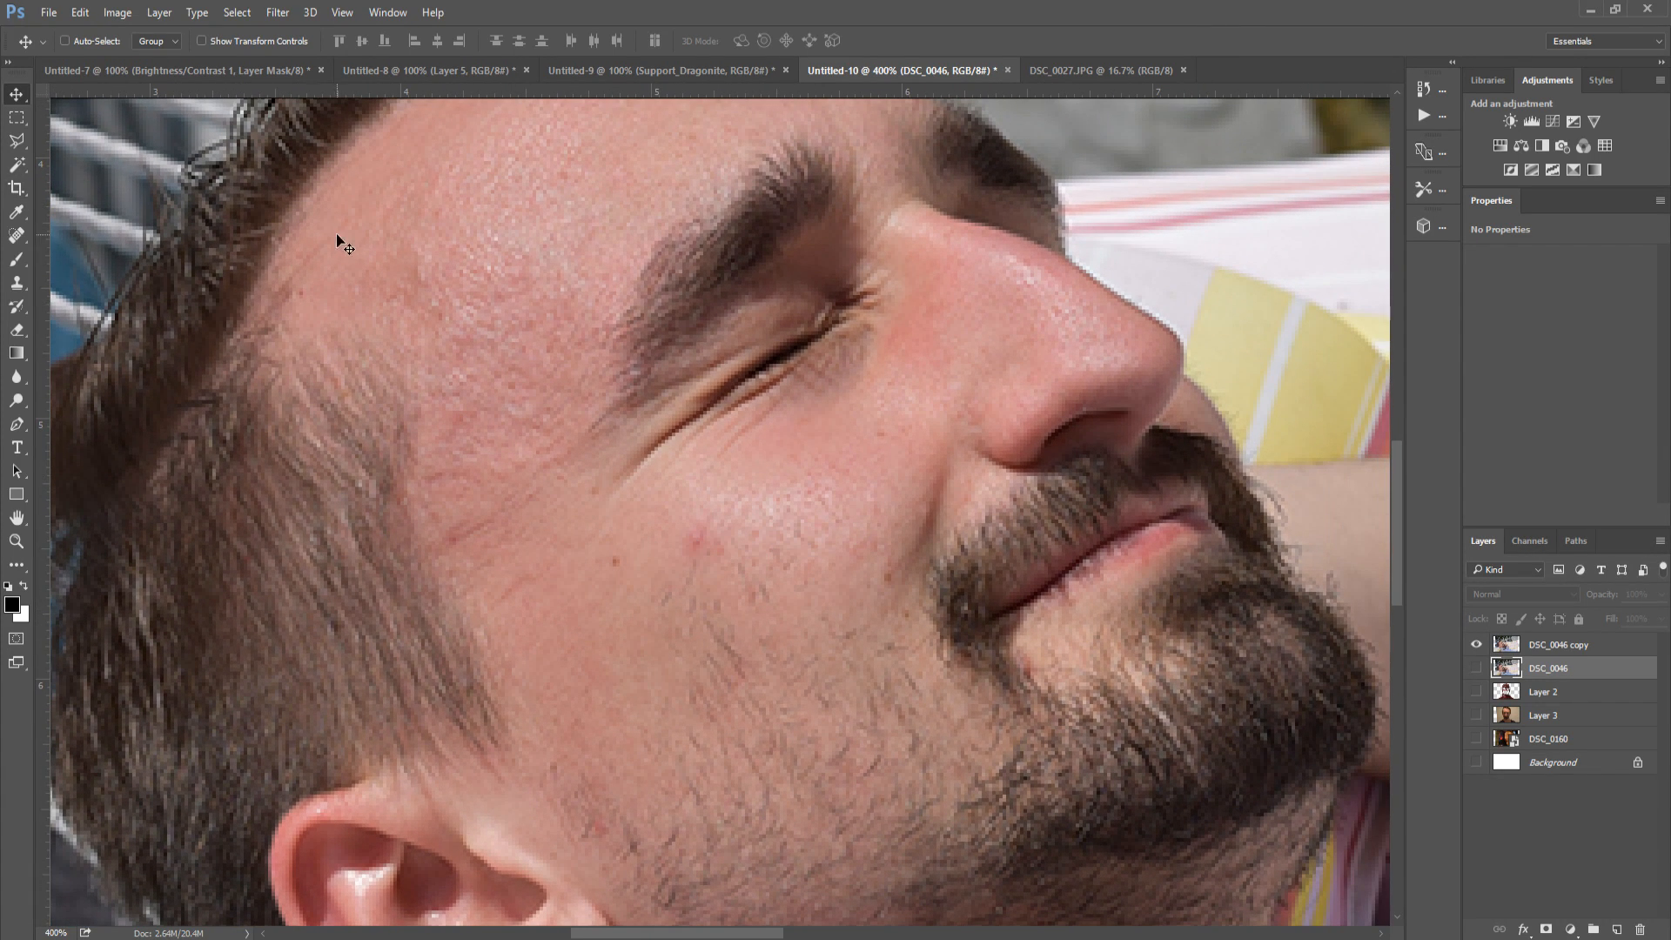
Try to heal the red spot on the cheek with the Spot Healing Brush on the hidden DSC_0046 layer.
{"action": "left_click", "coordinate": [17, 237]}
{"action": "right_click", "coordinate": [19, 236]}
{"action": "left_click", "coordinate": [18, 236]}
{"action": "left_click", "coordinate": [676, 556]}
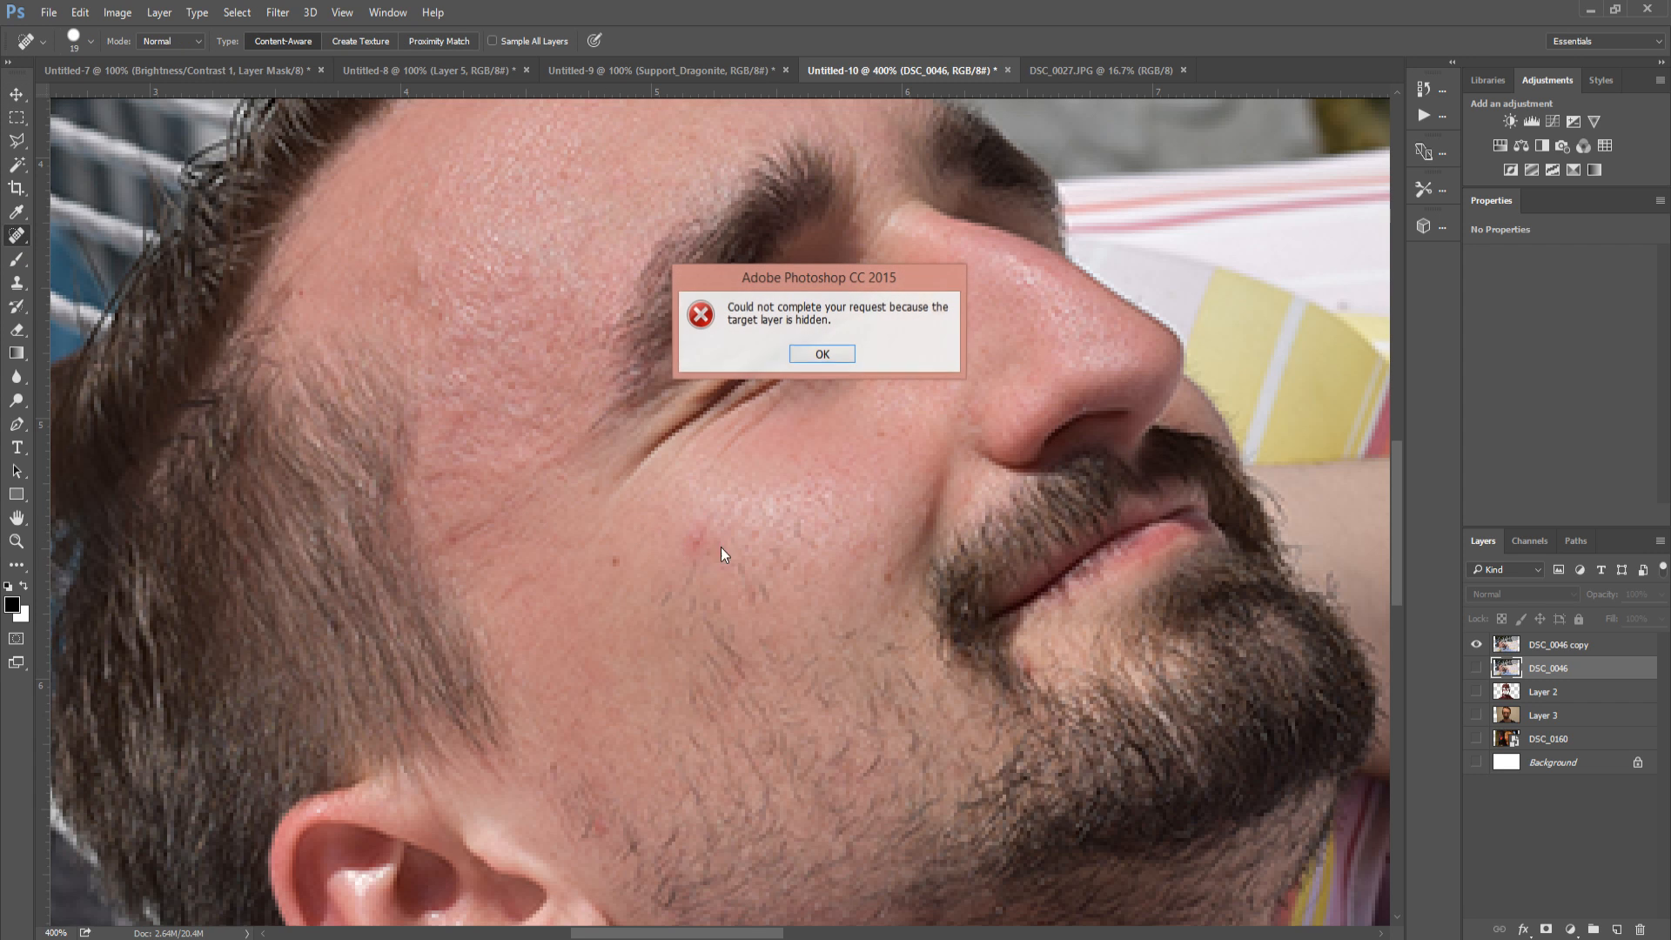
{"action": "left_click", "coordinate": [829, 352]}
Heal the red spot on the cheek with the Spot Healing Brush on the DSC_0046 copy layer.
{"action": "left_click", "coordinate": [1572, 648]}
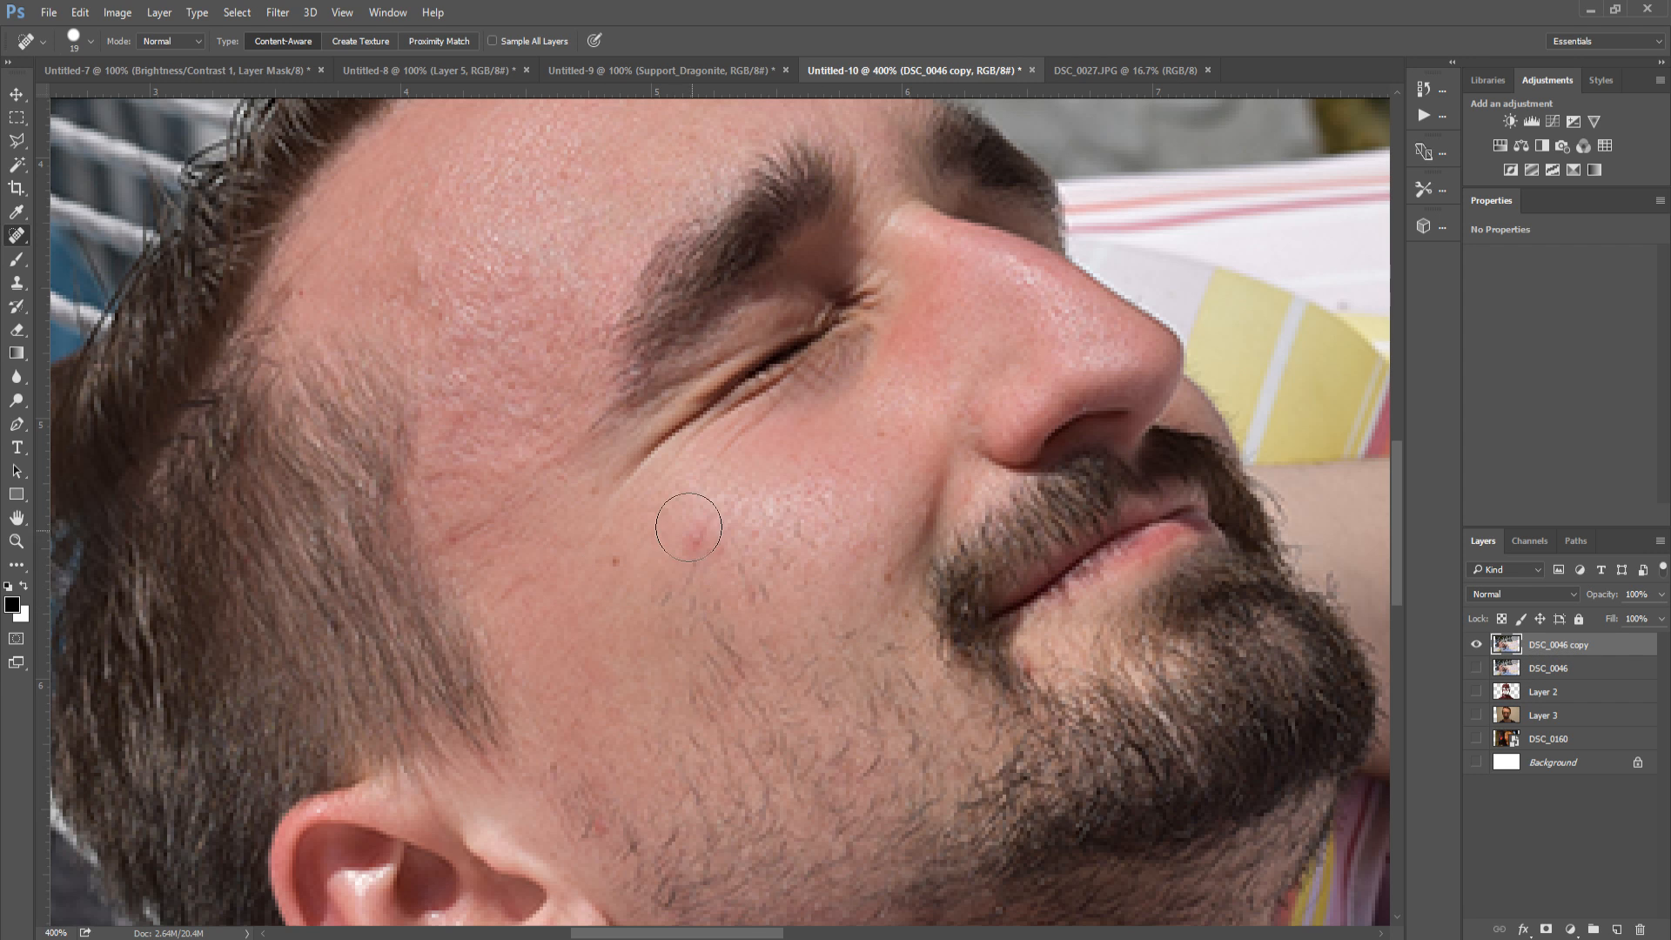
{"action": "right_click", "coordinate": [18, 235]}
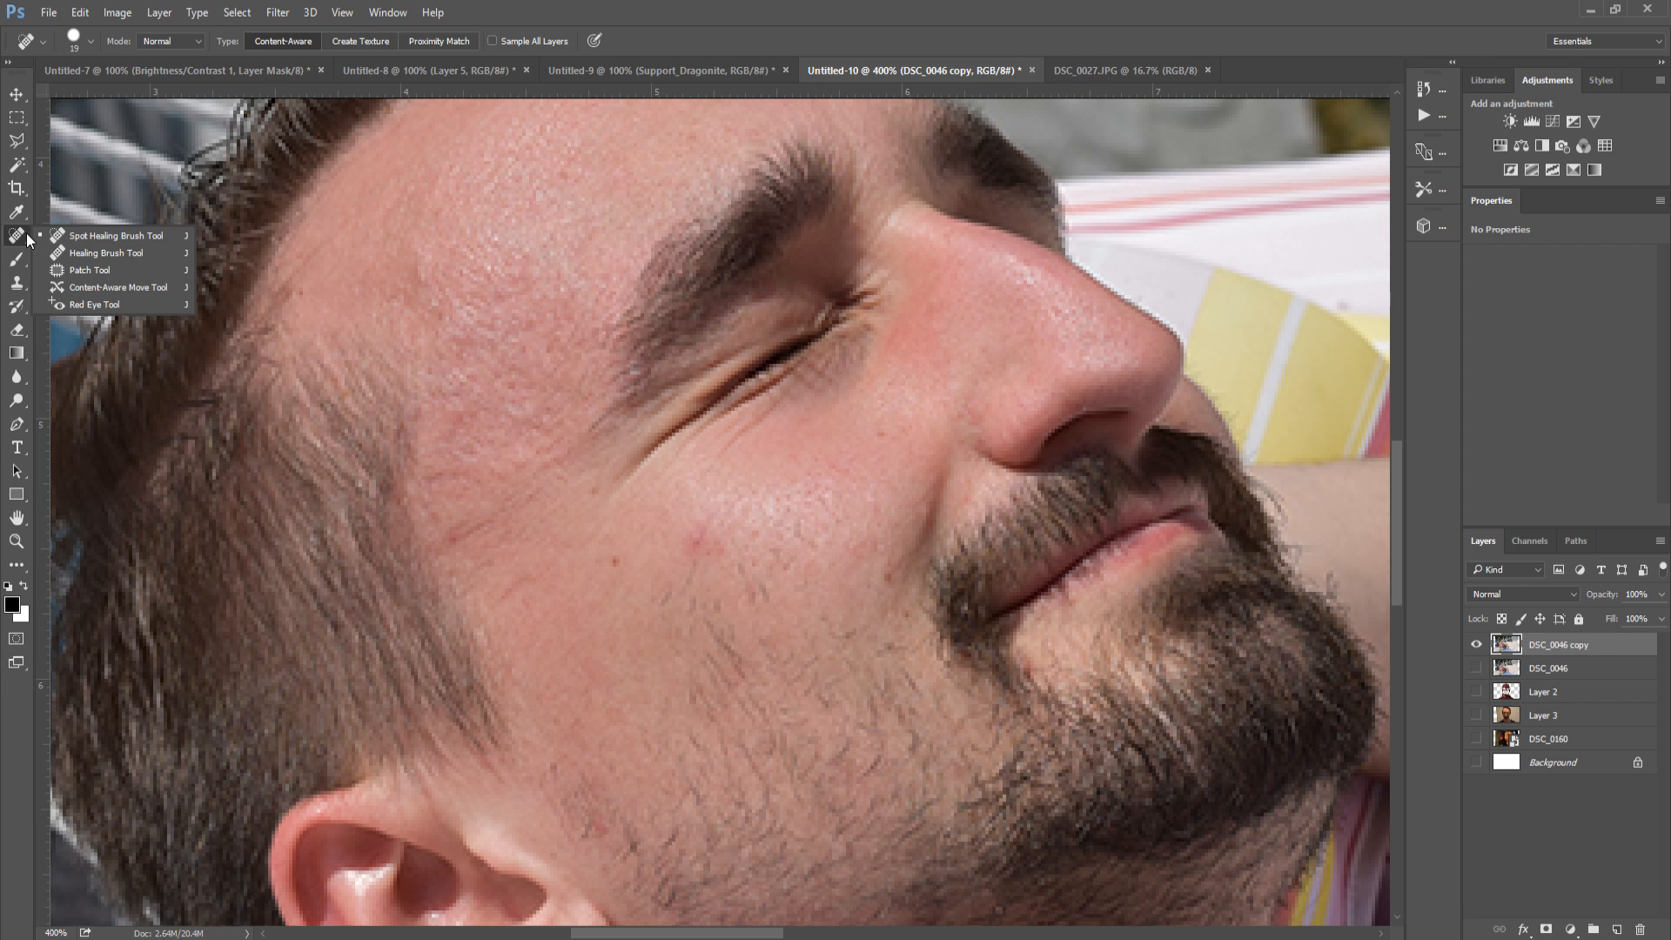
{"action": "left_click", "coordinate": [108, 235]}
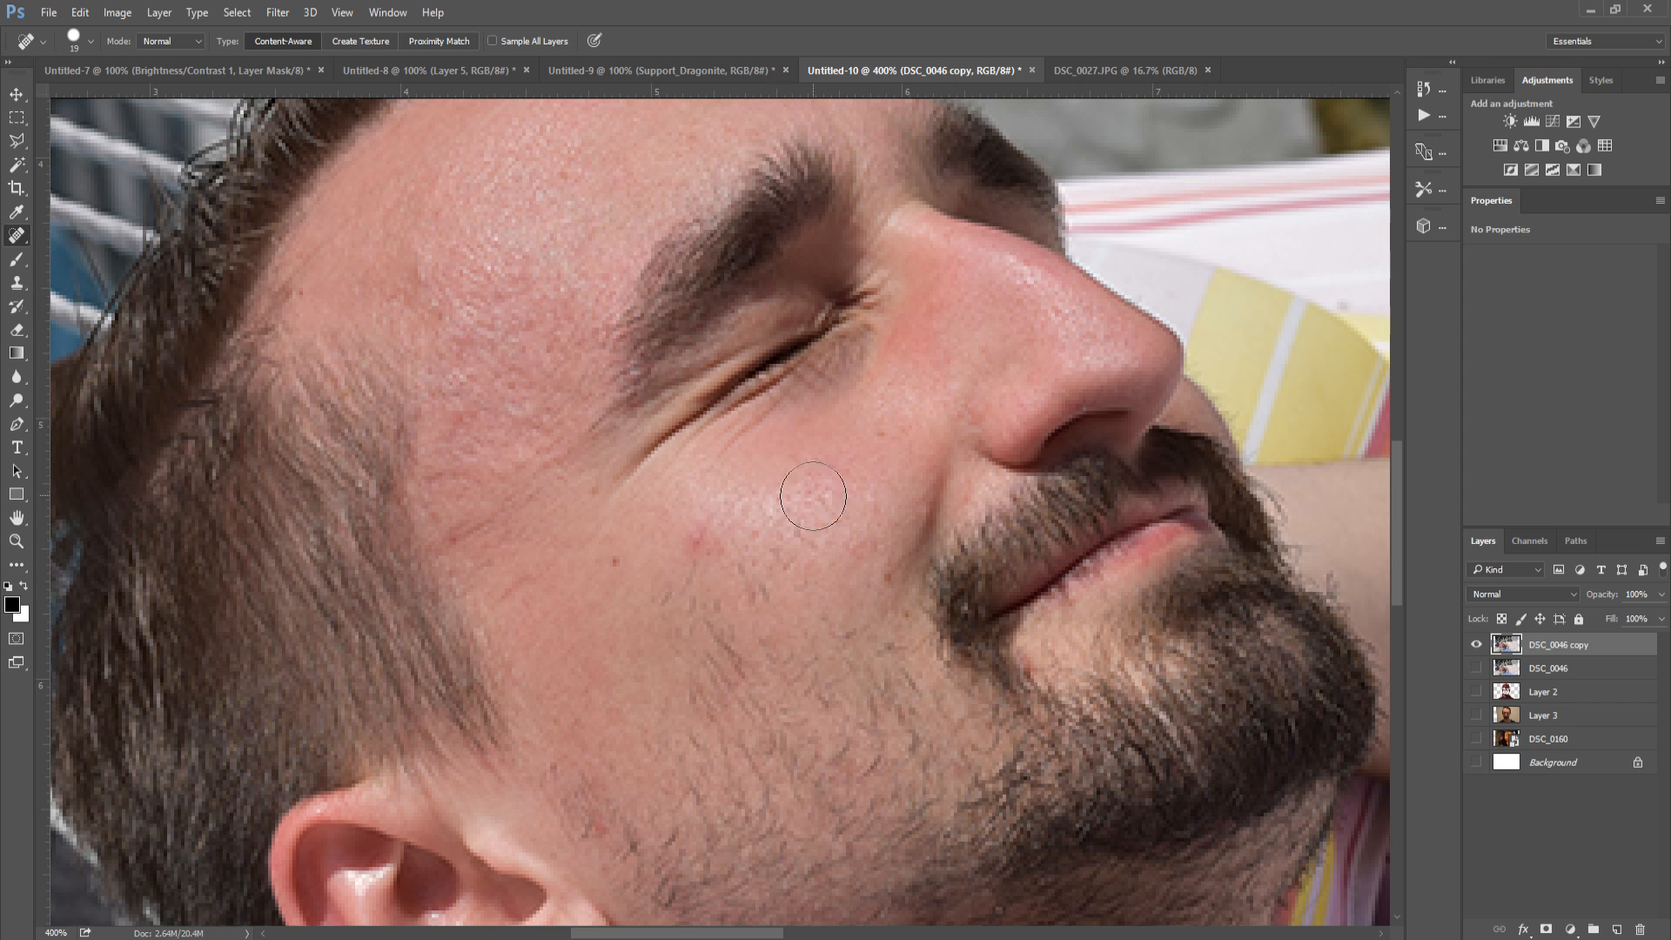
{"action": "left_click", "coordinate": [697, 539]}
Try to heal the small dark mole on the cheek with the Spot Healing Brush.
{"action": "key", "text": "v"}
{"action": "left_click_drag", "start_coordinate": [779, 599], "coordinate": [681, 534]}
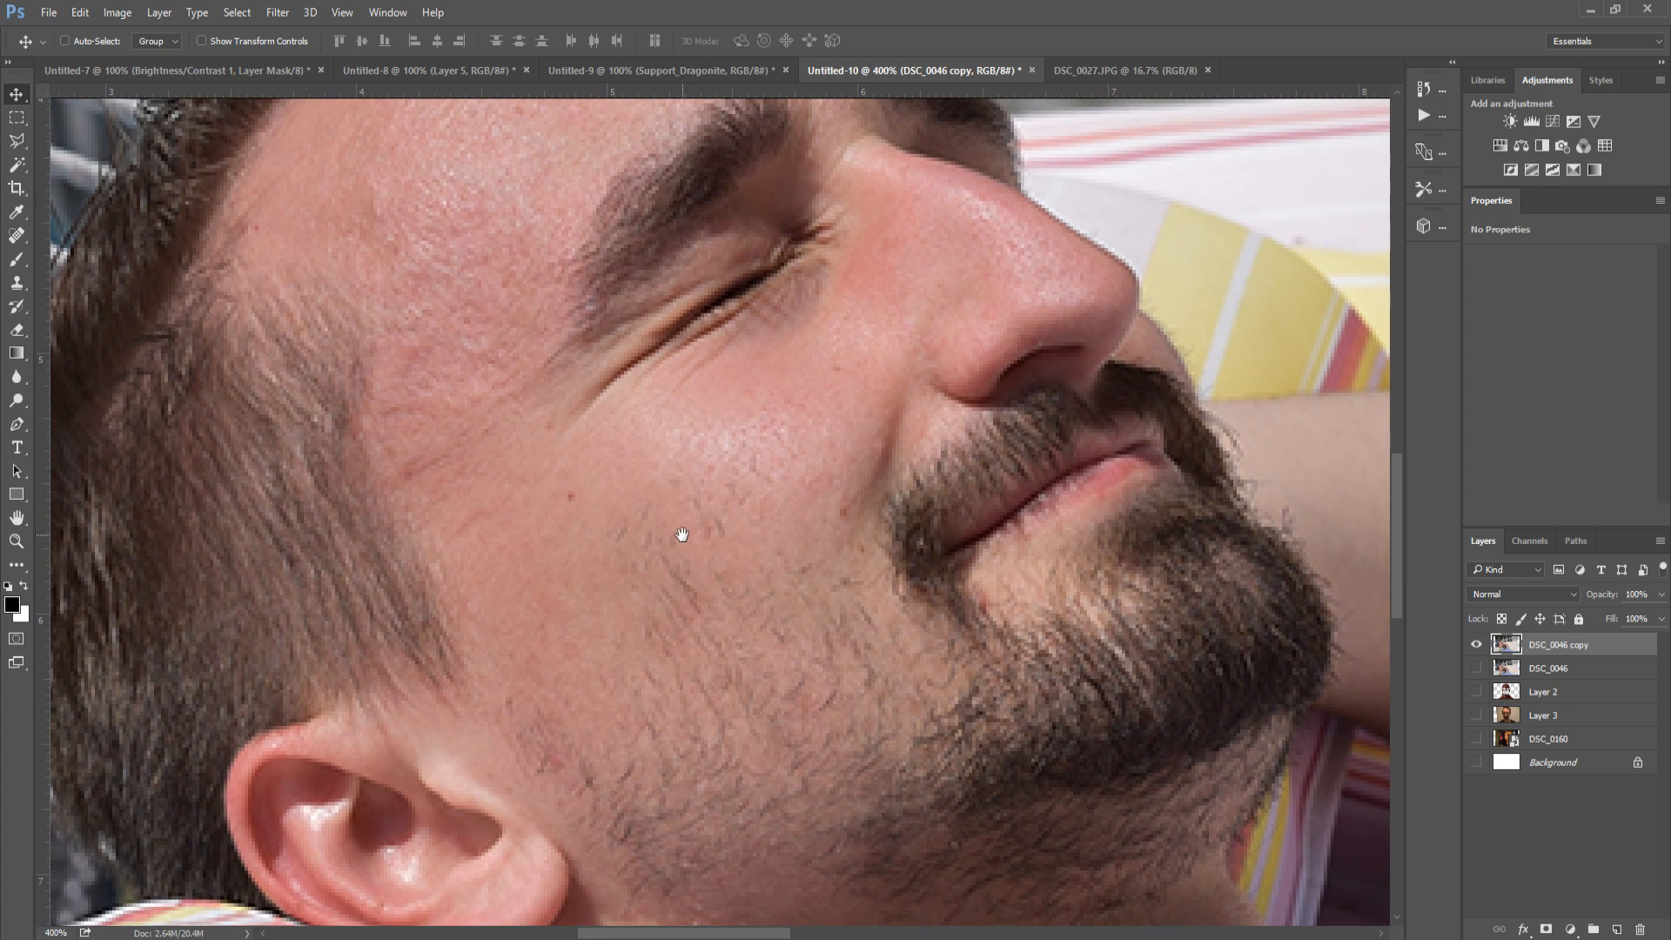
{"action": "key", "text": "w"}
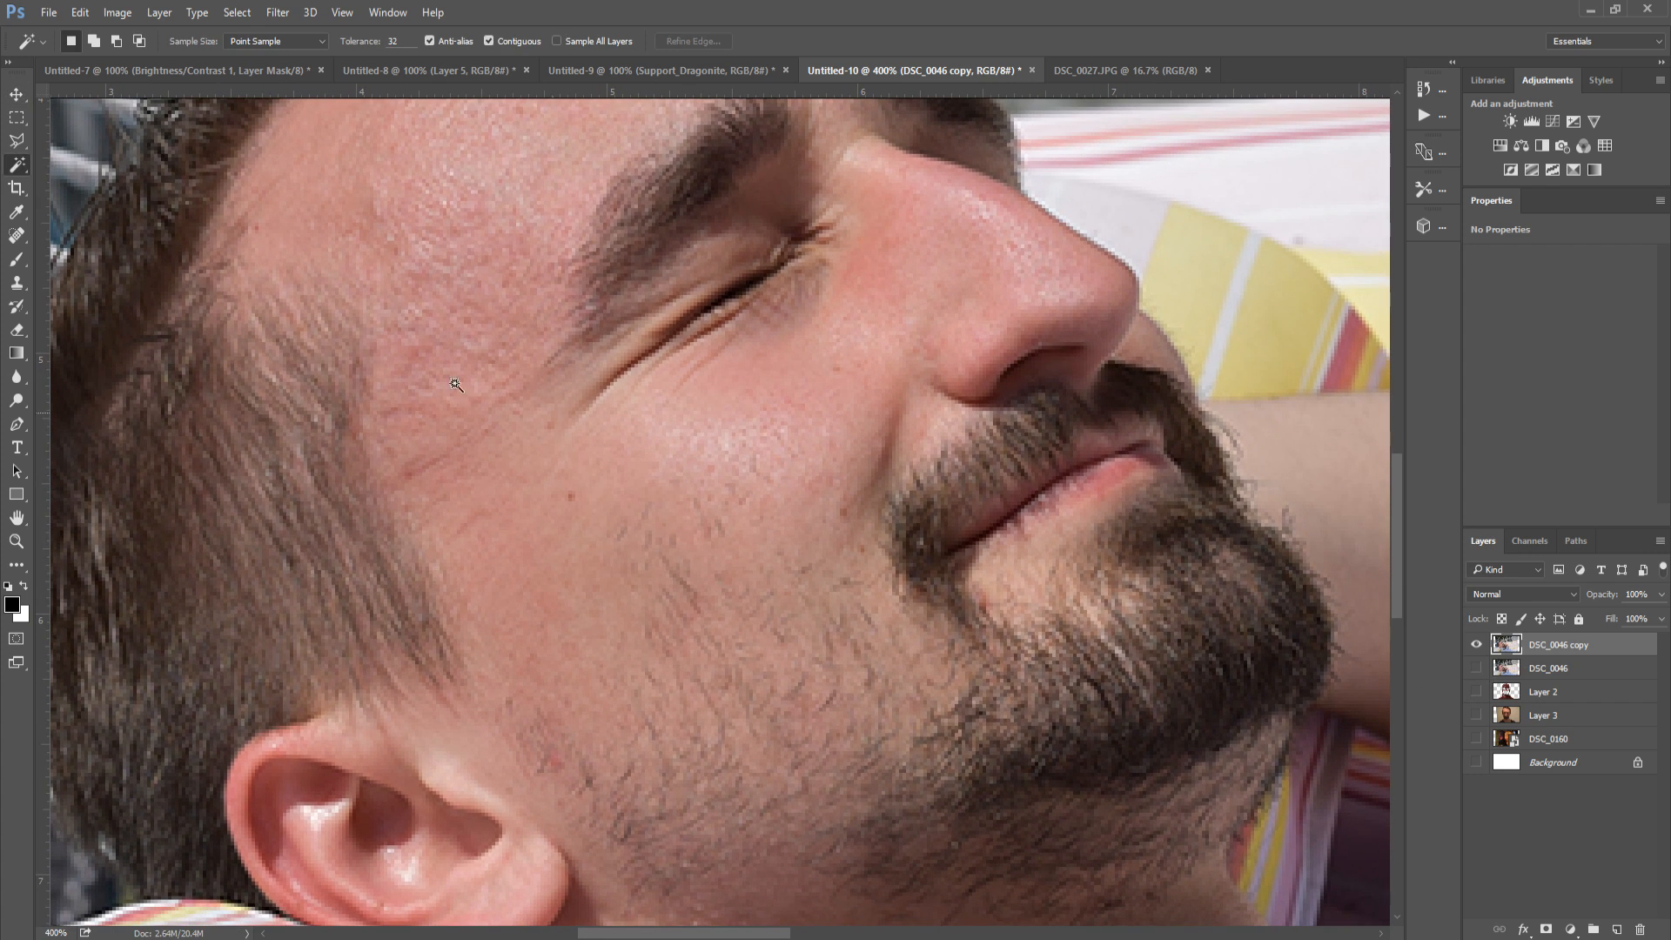
{"action": "left_click", "coordinate": [18, 235]}
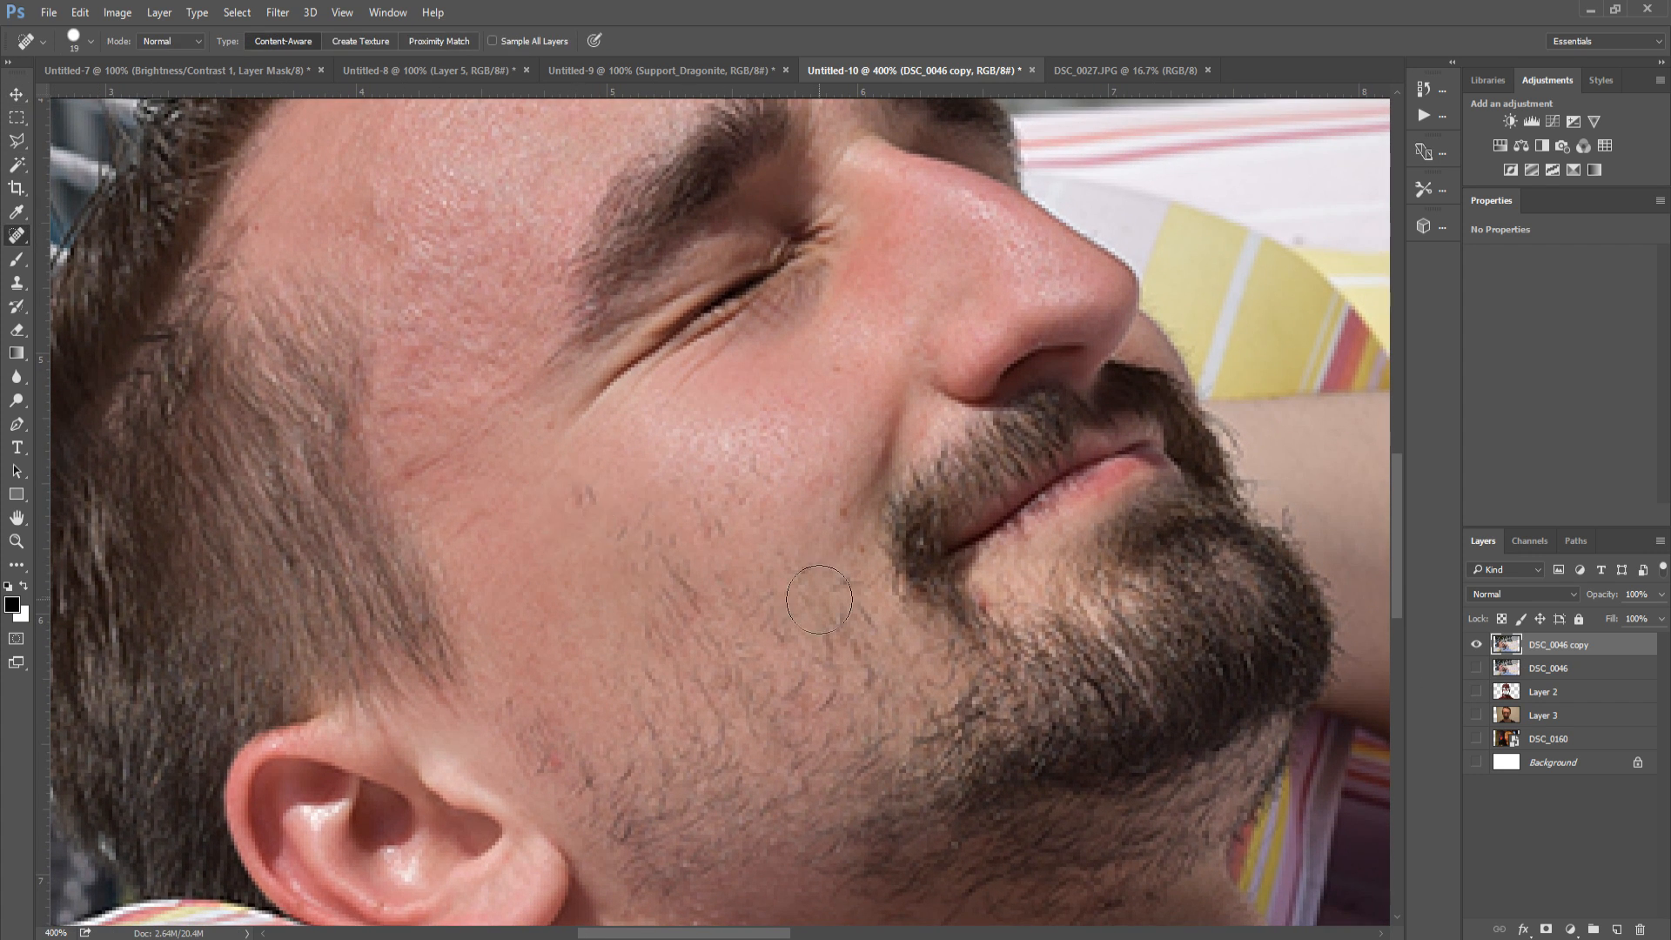
{"action": "left_click", "coordinate": [578, 496]}
{"action": "key", "text": "v"}
{"action": "mouse_move", "coordinate": [922, 585]}
{"action": "left_mouse_down"}
{"action": "mouse_move", "coordinate": [649, 810]}
{"action": "mouse_move", "coordinate": [988, 534]}
{"action": "mouse_move", "coordinate": [816, 671]}
{"action": "mouse_move", "coordinate": [823, 596]}
{"action": "left_mouse_up"}
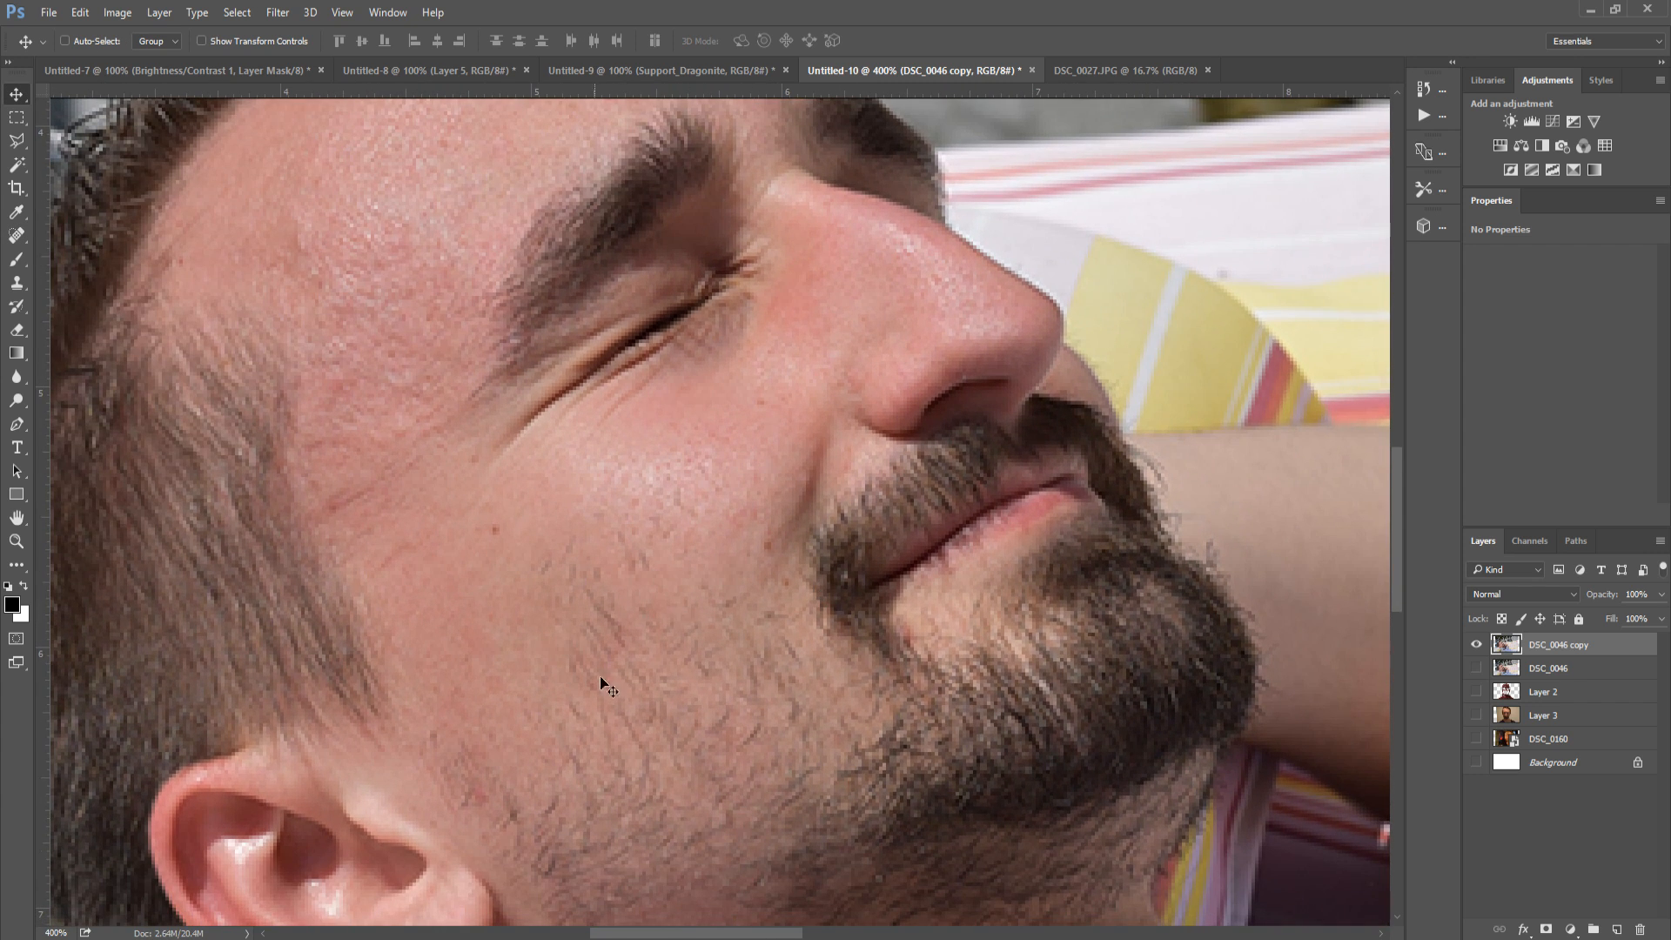
Remove the small dark mole above the cheek stubble with the Spot Healing Brush.
{"action": "left_click", "coordinate": [16, 235]}
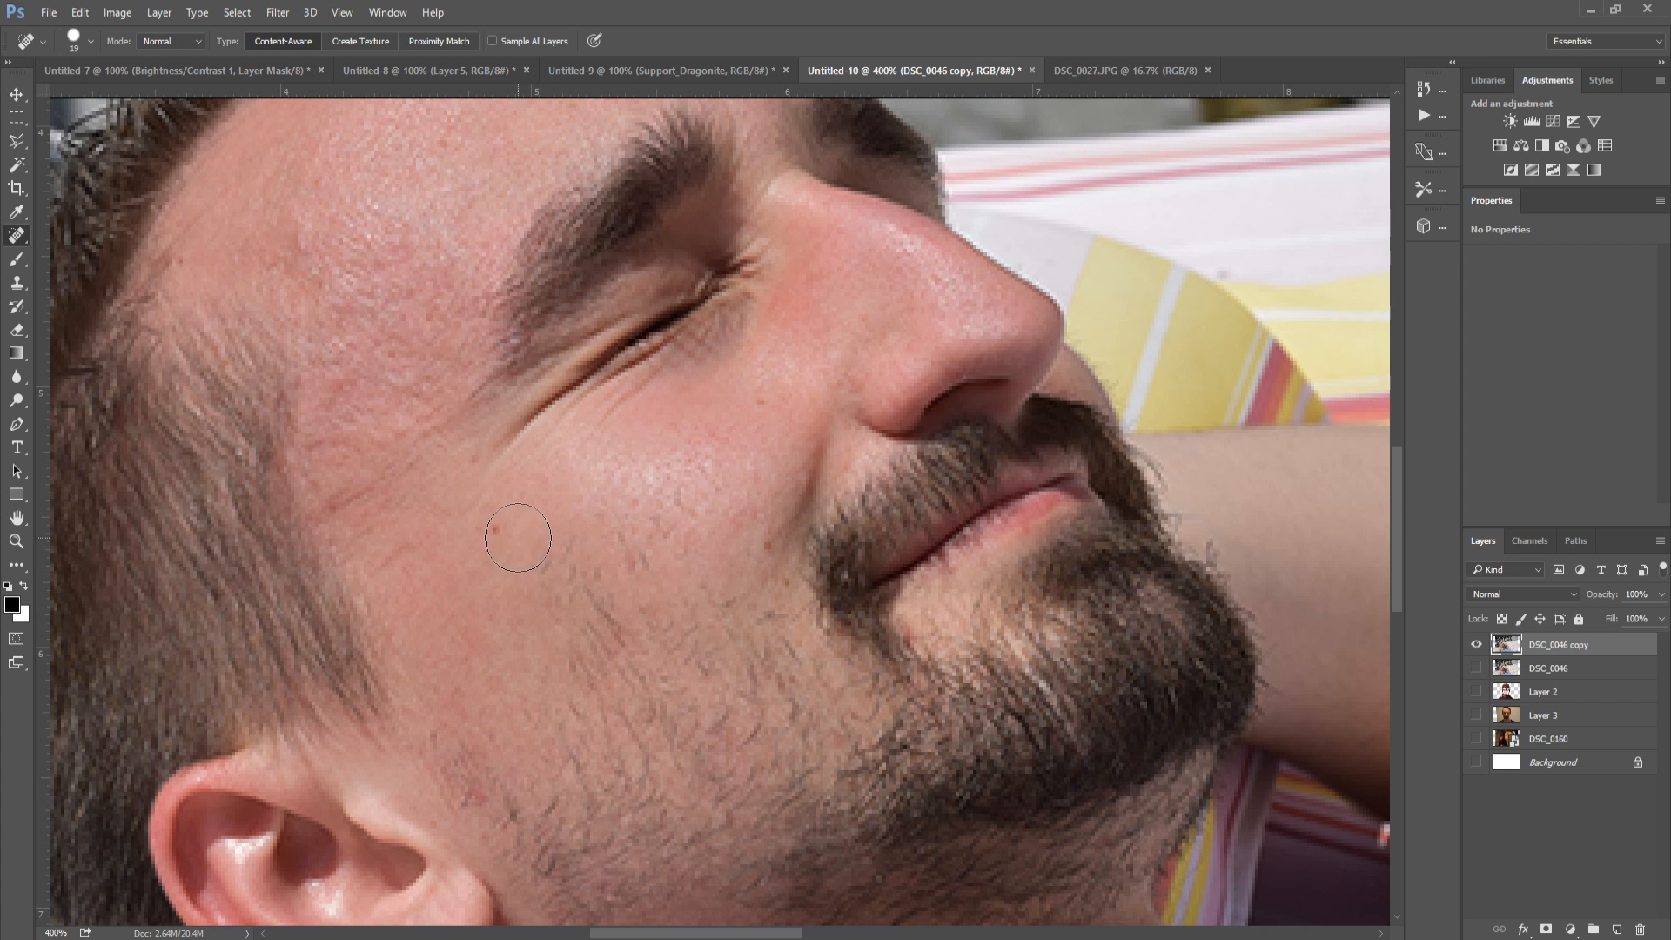
{"action": "left_click", "coordinate": [501, 532]}
{"action": "left_click", "coordinate": [506, 527]}
Smooth the shiny, blemished skin on the forehead with Spot Healing Brush strokes.
{"action": "mouse_move", "coordinate": [518, 484]}
{"action": "left_mouse_down"}
{"action": "mouse_move", "coordinate": [528, 607]}
{"action": "mouse_move", "coordinate": [508, 708]}
{"action": "left_mouse_up"}
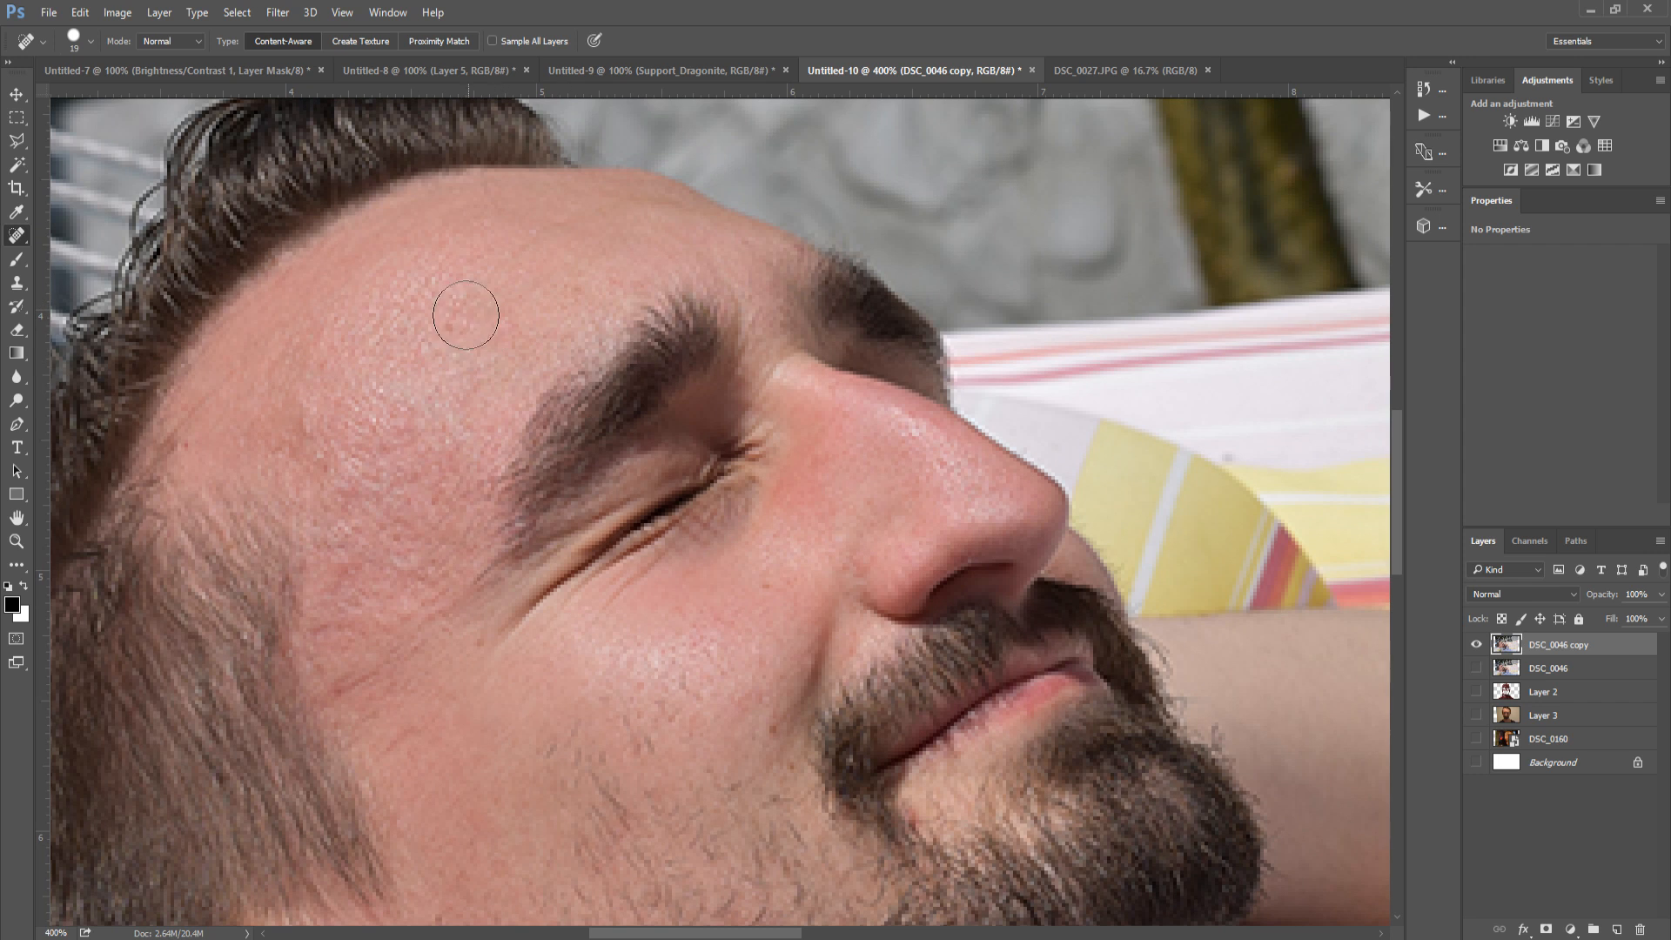
{"action": "left_click_drag", "start_coordinate": [477, 252], "coordinate": [494, 381]}
{"action": "left_click_drag", "start_coordinate": [455, 310], "coordinate": [335, 474]}
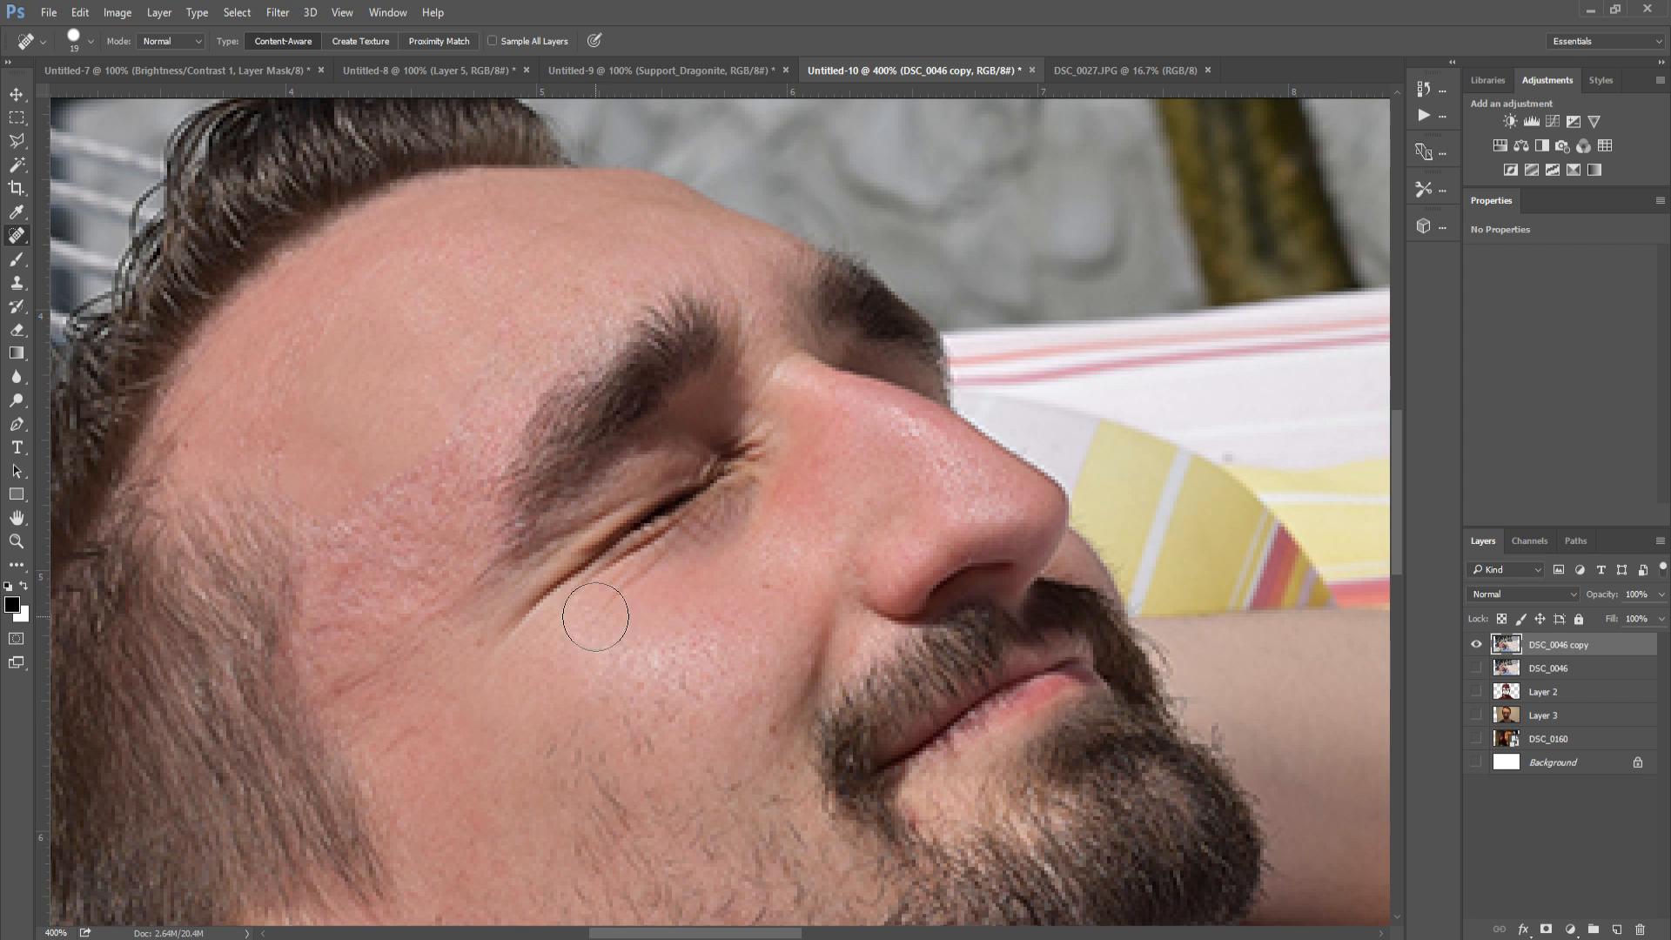
Try sweeping Spot Healing Brush strokes across the whole face and undo them.
{"action": "key", "text": "ctrl+minus"}
{"action": "left_click_drag", "start_coordinate": [481, 351], "coordinate": [373, 504]}
{"action": "mouse_move", "coordinate": [477, 370]}
{"action": "left_mouse_down"}
{"action": "mouse_move", "coordinate": [335, 766]}
{"action": "mouse_move", "coordinate": [1000, 487]}
{"action": "mouse_move", "coordinate": [1083, 557]}
{"action": "left_mouse_up"}
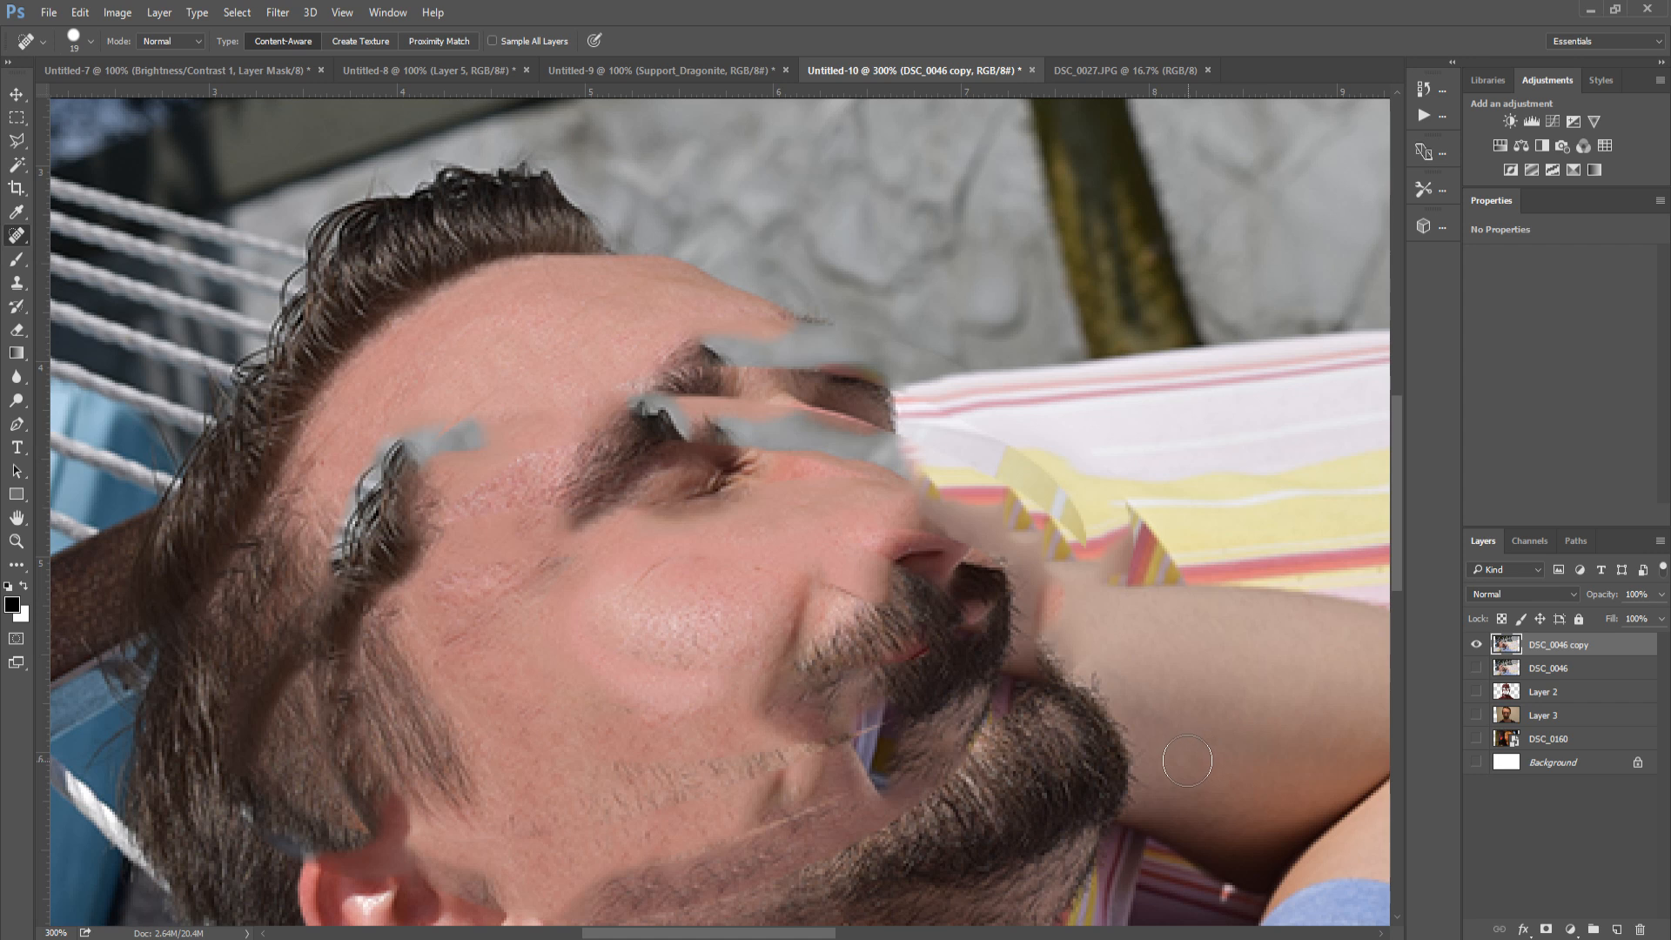
{"action": "key", "text": "ctrl+z"}
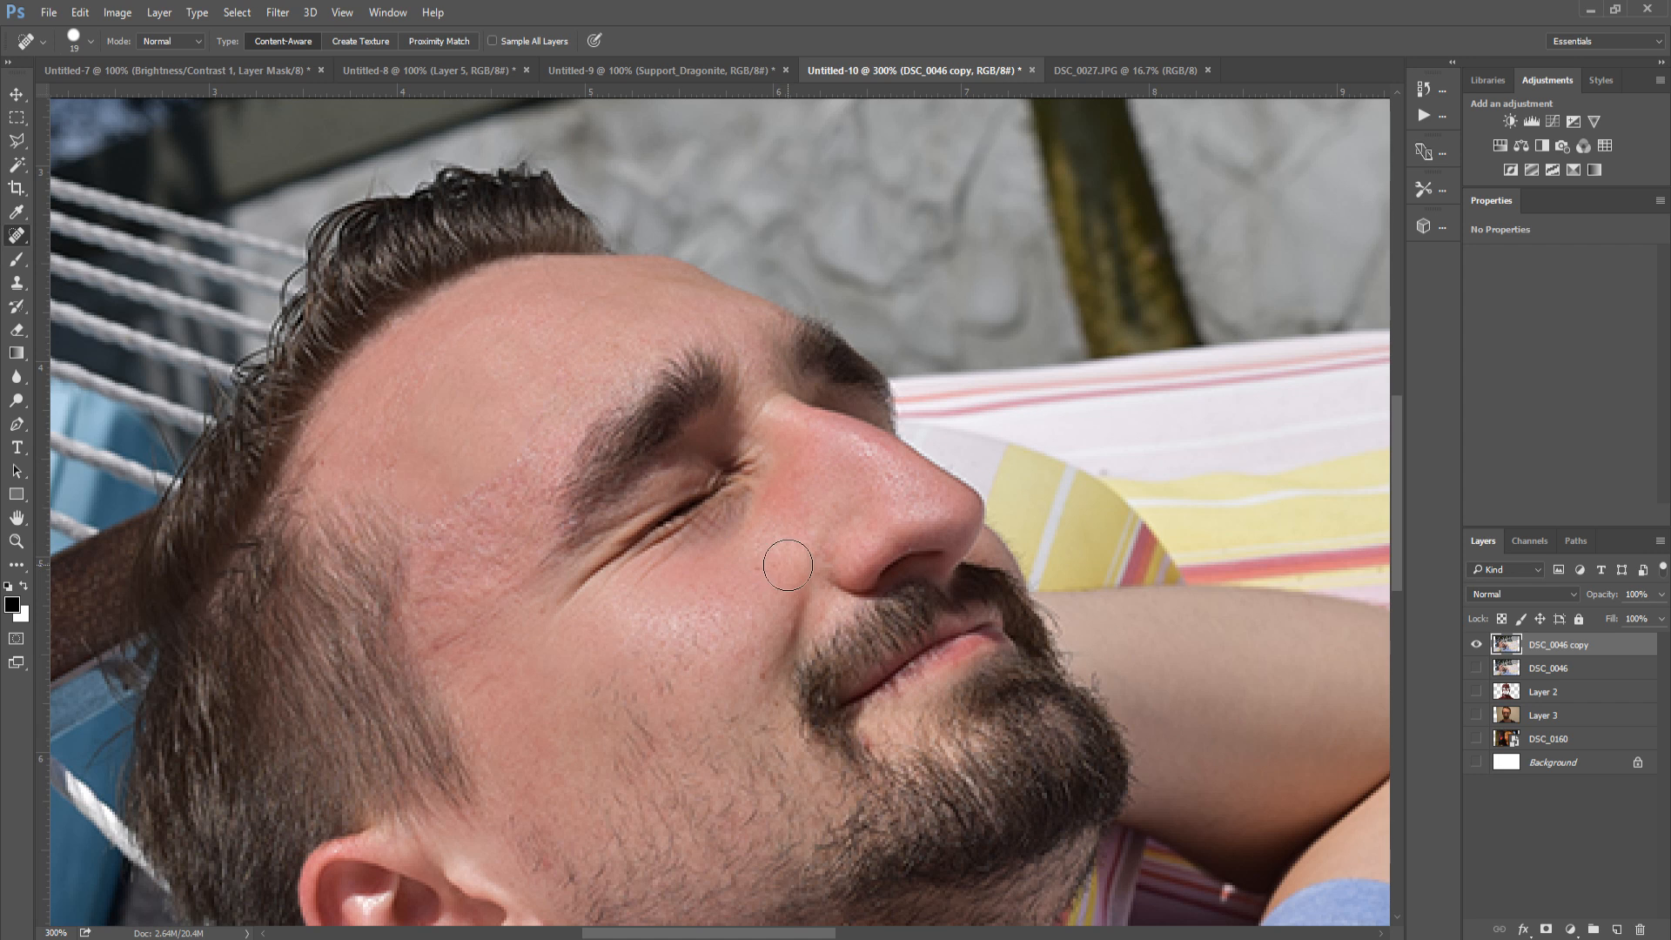
Heal the reddish, uneven skin on the temple and forehead, undoing the stray stroke near the hairline.
{"action": "left_click", "coordinate": [764, 667]}
{"action": "mouse_move", "coordinate": [485, 576]}
{"action": "left_mouse_down"}
{"action": "mouse_move", "coordinate": [498, 493]}
{"action": "mouse_move", "coordinate": [554, 442]}
{"action": "mouse_move", "coordinate": [479, 535]}
{"action": "mouse_move", "coordinate": [485, 418]}
{"action": "mouse_move", "coordinate": [560, 403]}
{"action": "mouse_move", "coordinate": [452, 384]}
{"action": "left_mouse_up"}
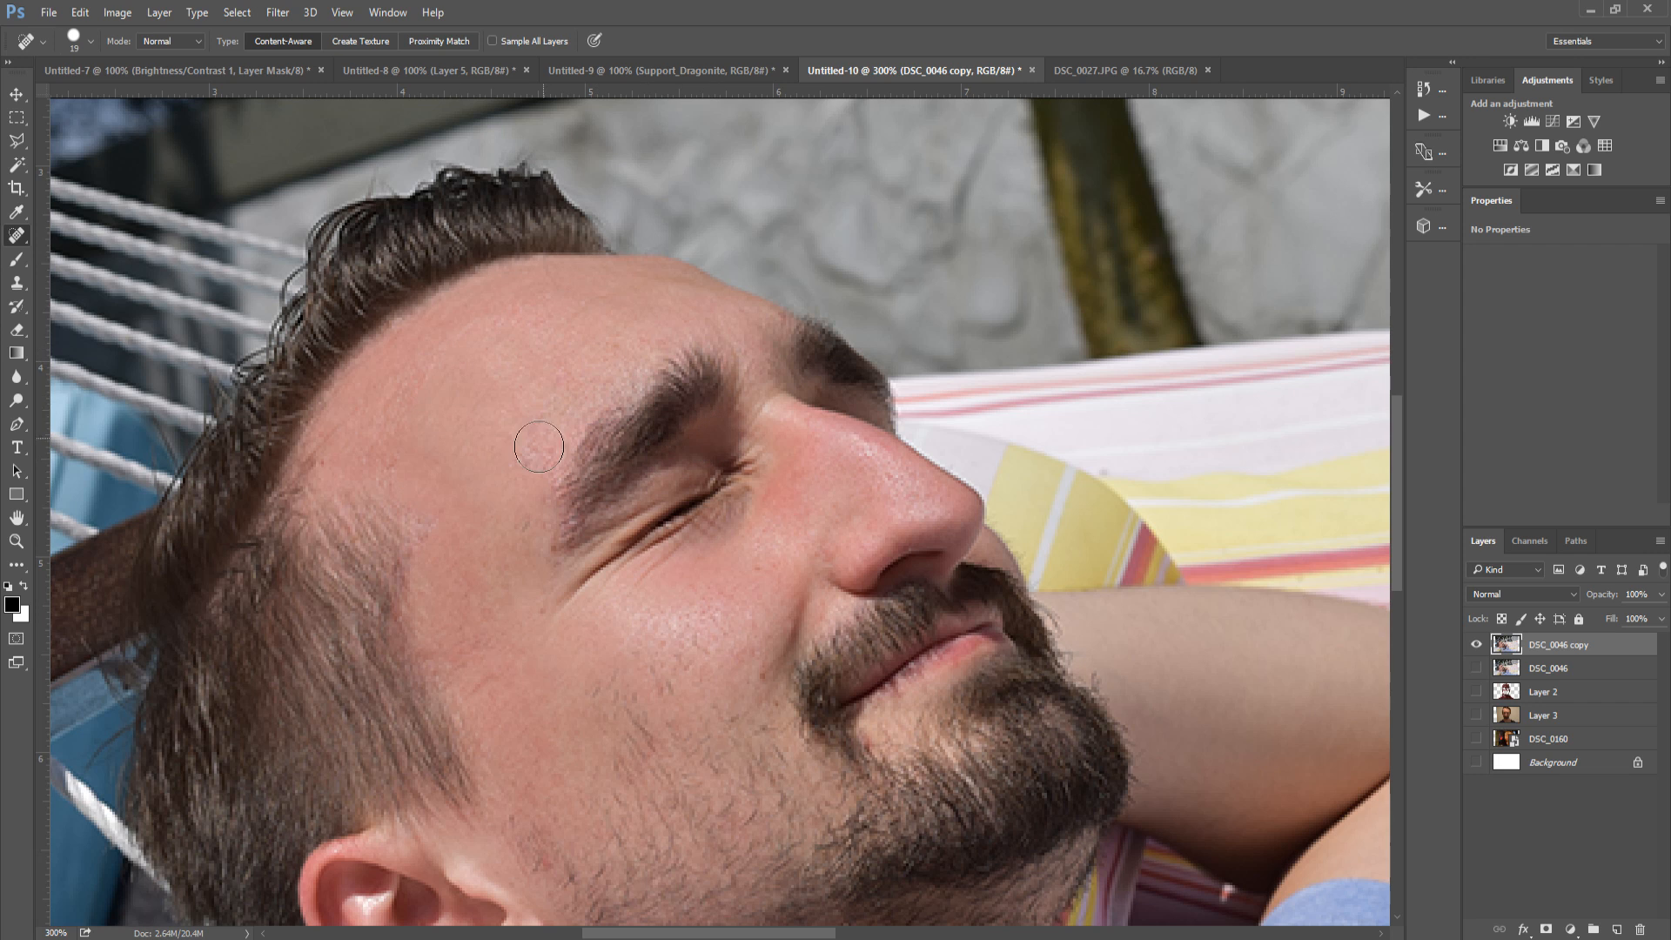
{"action": "left_click_drag", "start_coordinate": [453, 494], "coordinate": [425, 533]}
{"action": "mouse_move", "coordinate": [492, 454]}
{"action": "left_mouse_down"}
{"action": "mouse_move", "coordinate": [544, 414]}
{"action": "mouse_move", "coordinate": [518, 461]}
{"action": "mouse_move", "coordinate": [645, 329]}
{"action": "mouse_move", "coordinate": [535, 424]}
{"action": "mouse_move", "coordinate": [587, 336]}
{"action": "mouse_move", "coordinate": [505, 407]}
{"action": "mouse_move", "coordinate": [483, 341]}
{"action": "mouse_move", "coordinate": [553, 315]}
{"action": "left_mouse_up"}
{"action": "left_click_drag", "start_coordinate": [398, 416], "coordinate": [492, 313]}
{"action": "mouse_move", "coordinate": [640, 304]}
{"action": "left_mouse_down"}
{"action": "mouse_move", "coordinate": [549, 335]}
{"action": "mouse_move", "coordinate": [686, 297]}
{"action": "mouse_move", "coordinate": [617, 324]}
{"action": "mouse_move", "coordinate": [663, 286]}
{"action": "mouse_move", "coordinate": [502, 292]}
{"action": "mouse_move", "coordinate": [654, 283]}
{"action": "mouse_move", "coordinate": [522, 300]}
{"action": "left_mouse_up"}
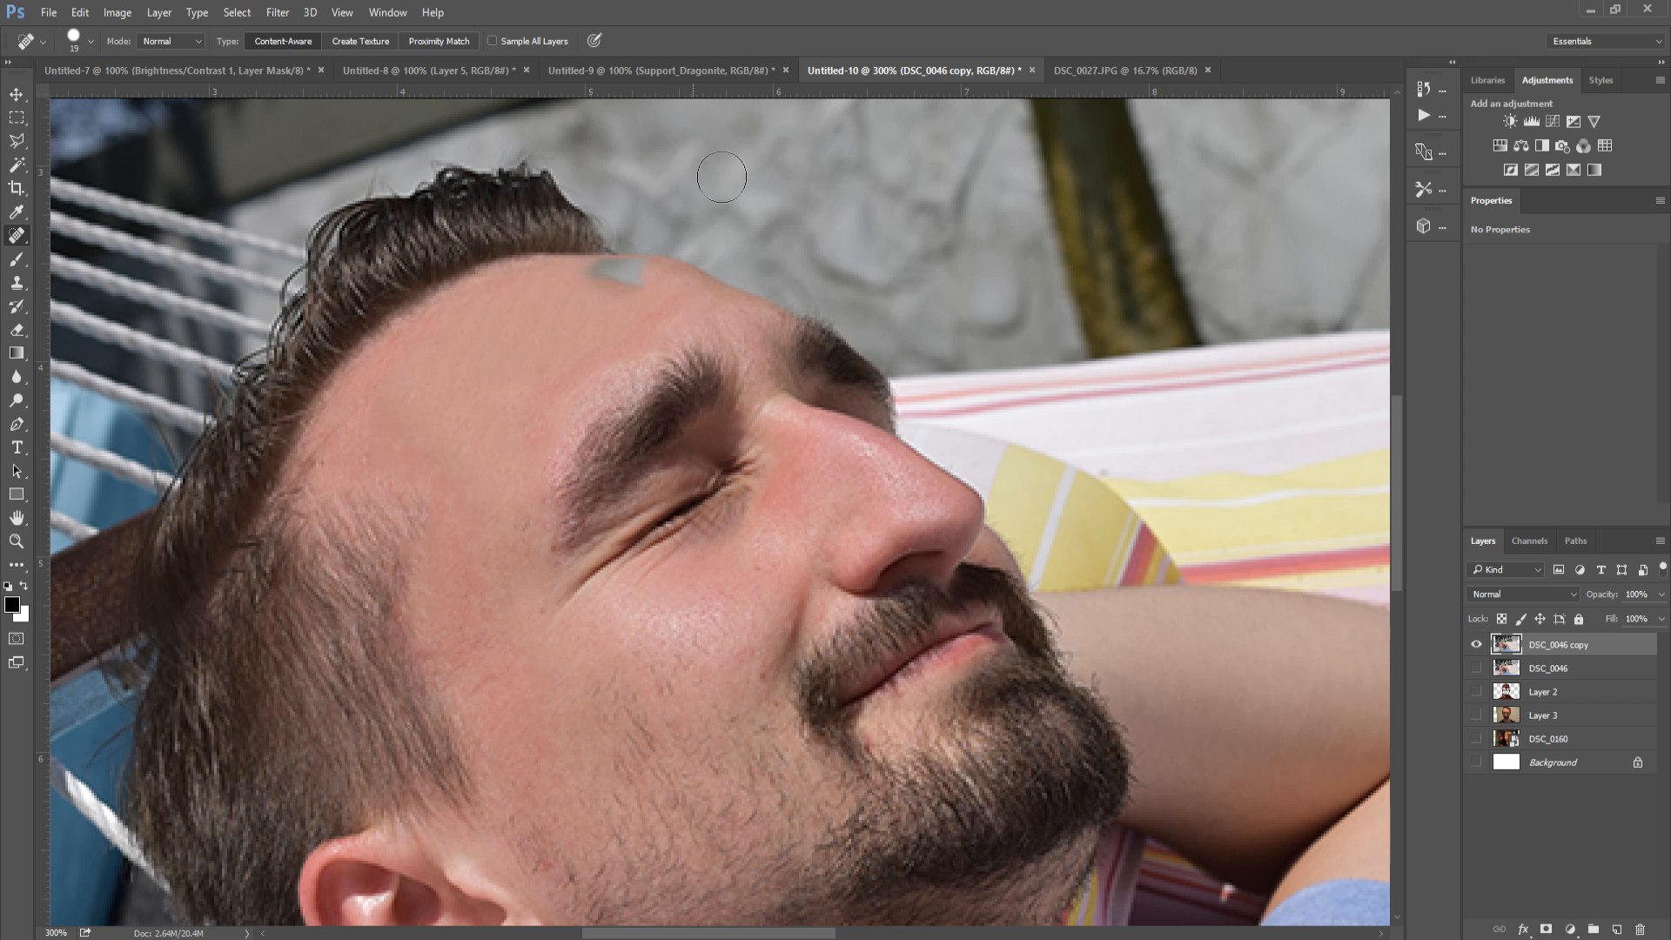
{"action": "key", "text": "ctrl+z"}
Show the original DSC_0046 layer beneath the retouched DSC_0046 copy layer.
{"action": "key", "text": "ctrl+minus"}
{"action": "key", "text": "ctrl+minus"}
{"action": "key", "text": "ctrl+minus"}
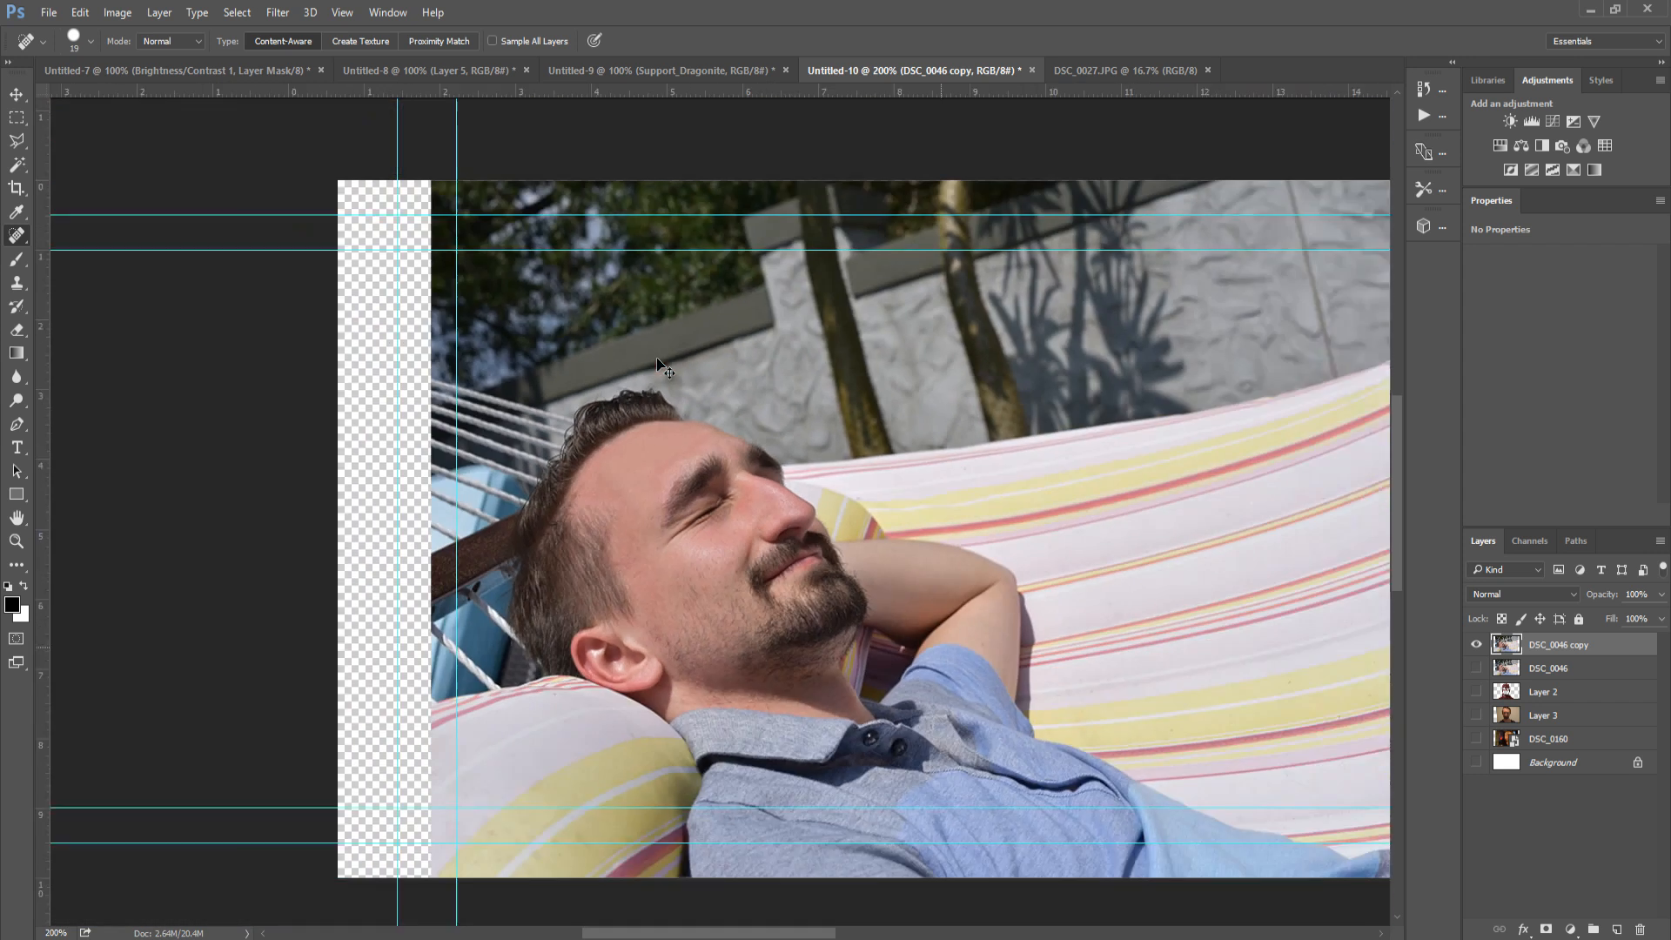
{"action": "left_click", "coordinate": [1476, 645]}
{"action": "left_click", "coordinate": [1477, 644]}
{"action": "left_click", "coordinate": [1476, 668]}
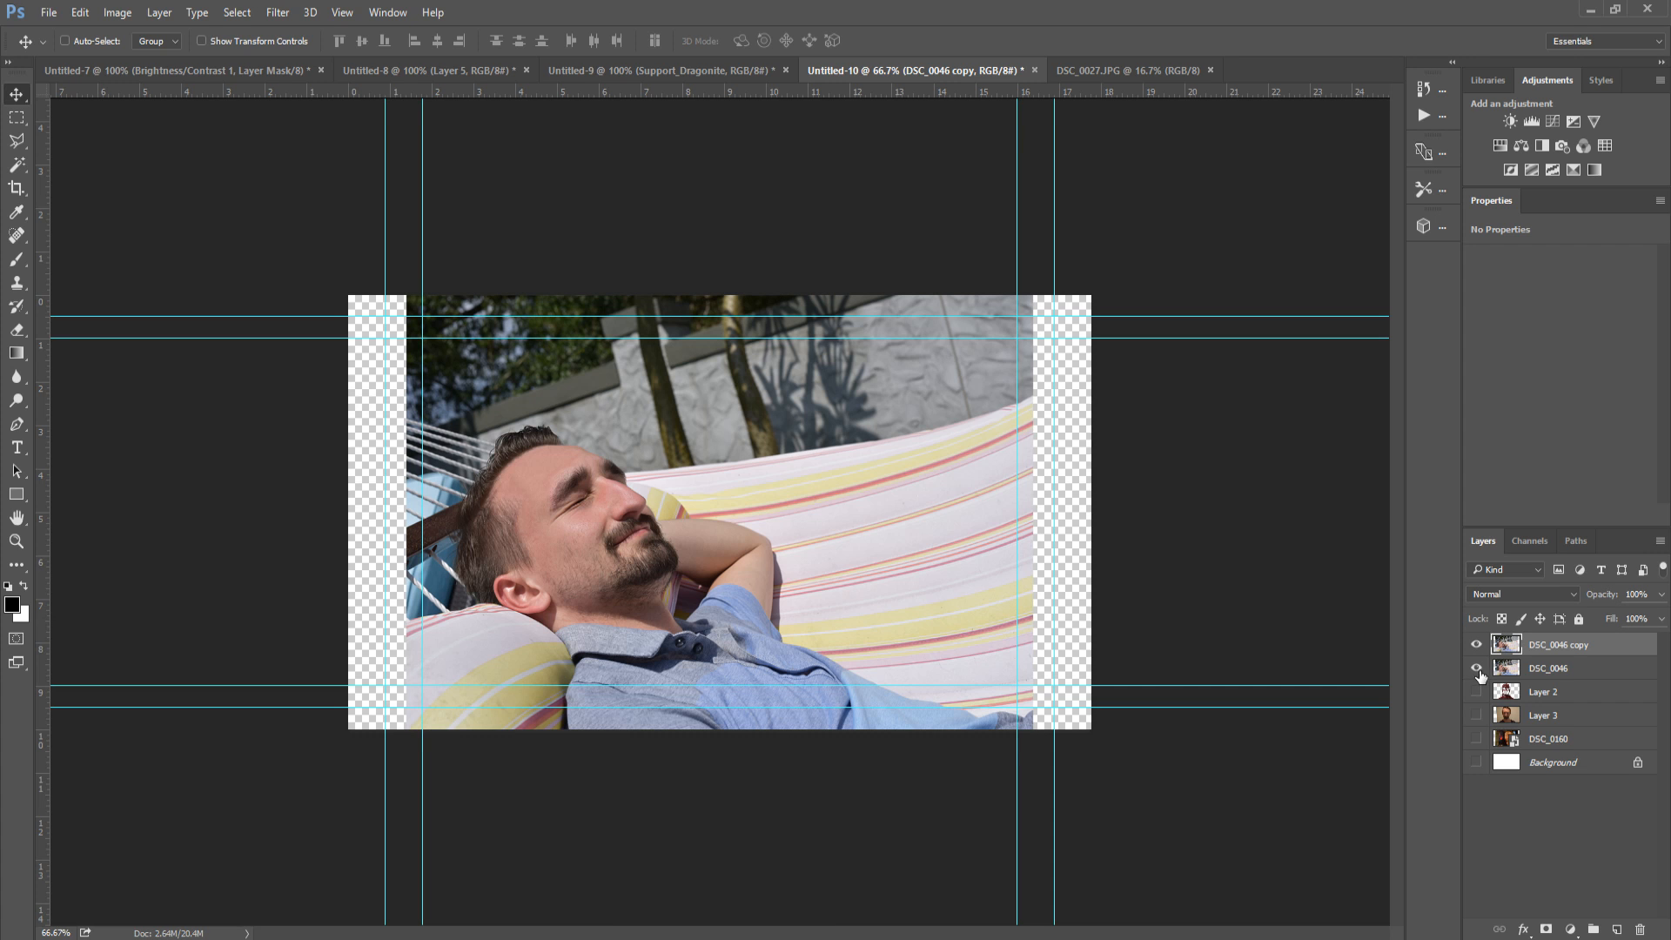
Compare the retouched face with the original by toggling the visibility of the DSC_0046 copy layer.
{"action": "left_click", "coordinate": [1476, 652]}
{"action": "left_click", "coordinate": [1476, 653]}
{"action": "left_click", "coordinate": [1476, 652]}
{"action": "left_click", "coordinate": [1476, 653]}
Hide the retouched DSC_0046 copy layer and duplicate the original DSC_0046 layer.
{"action": "key", "text": "ctrl+plus"}
{"action": "key", "text": "ctrl+plus"}
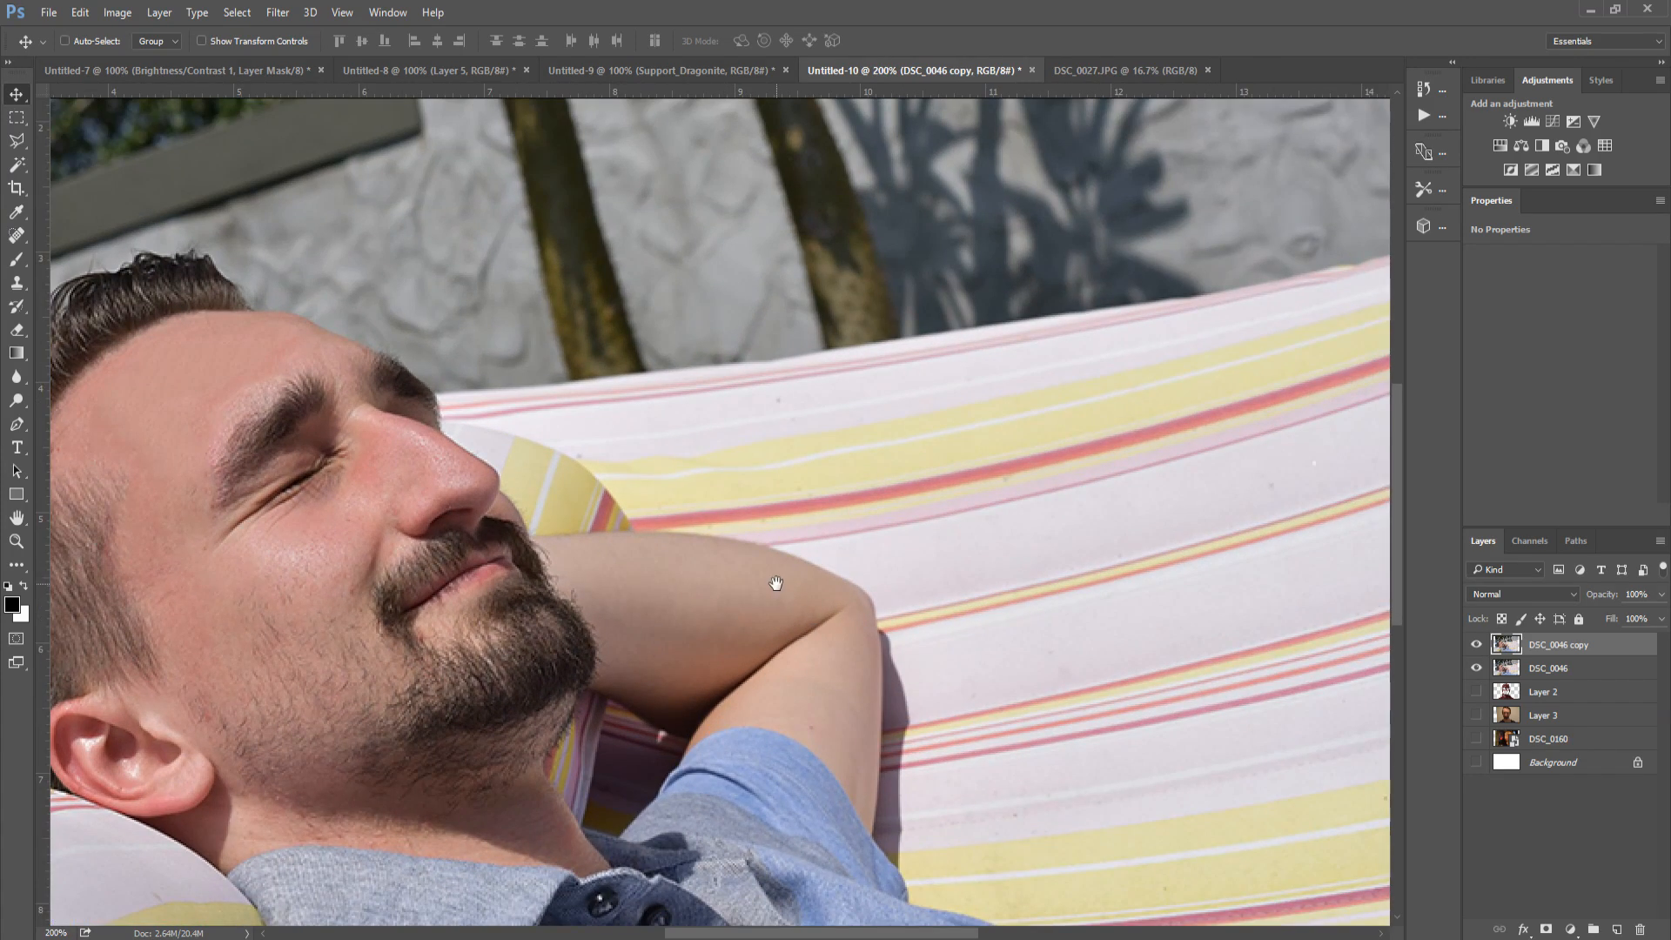
{"action": "left_click_drag", "start_coordinate": [775, 583], "coordinate": [1082, 633]}
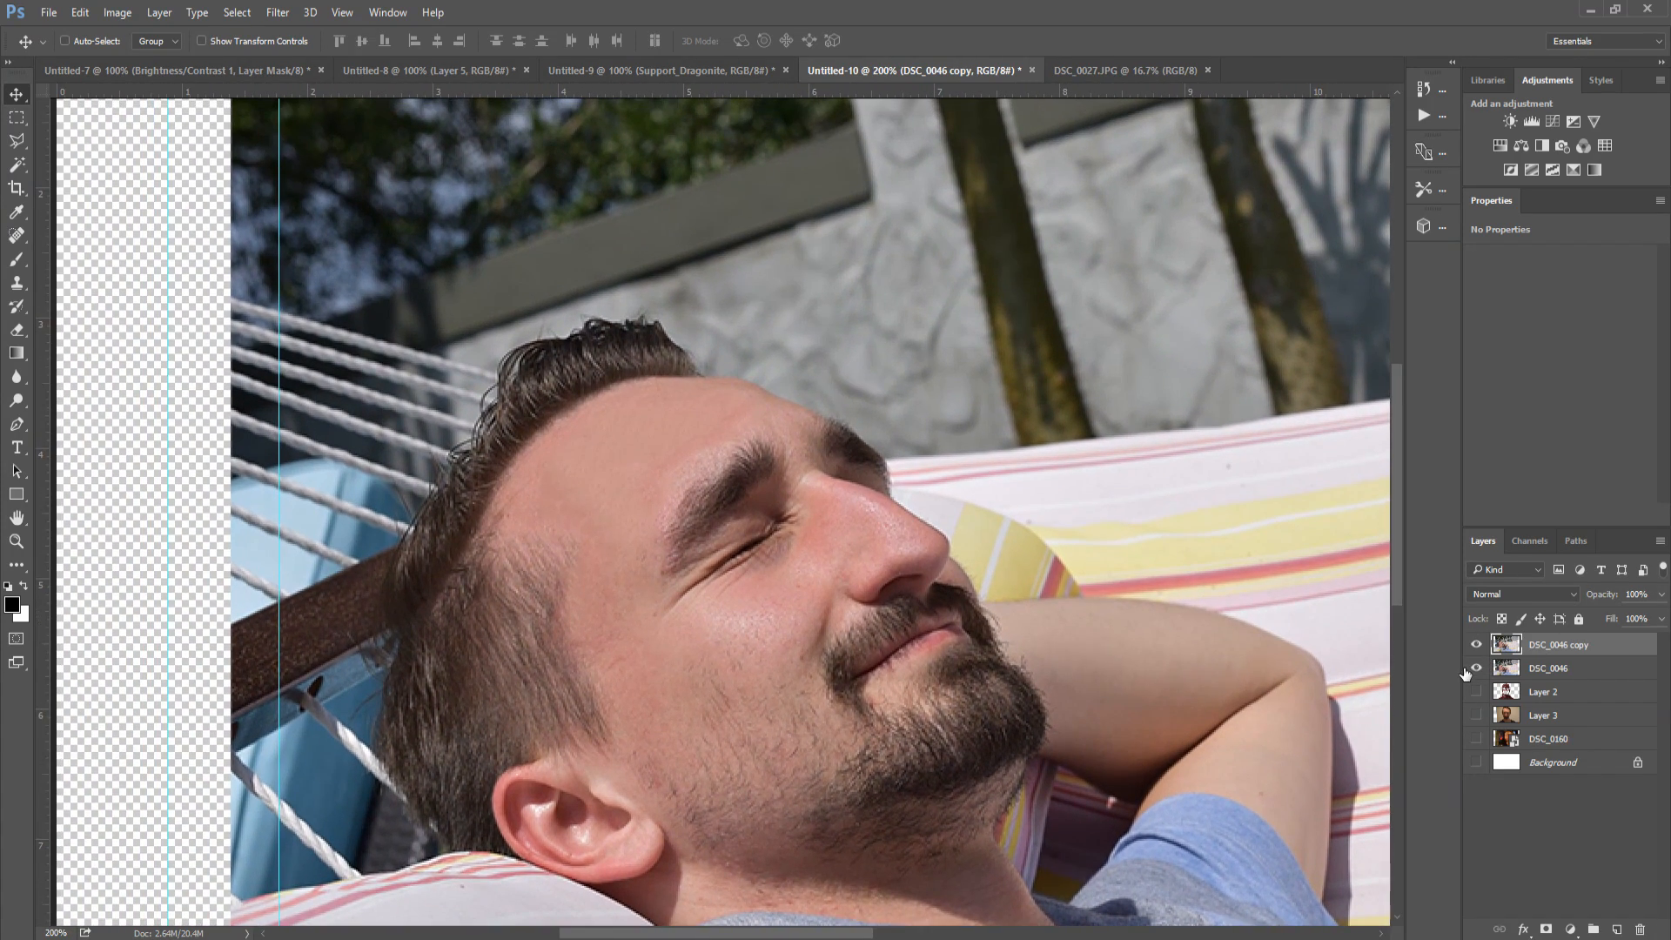
{"action": "left_click", "coordinate": [1477, 646]}
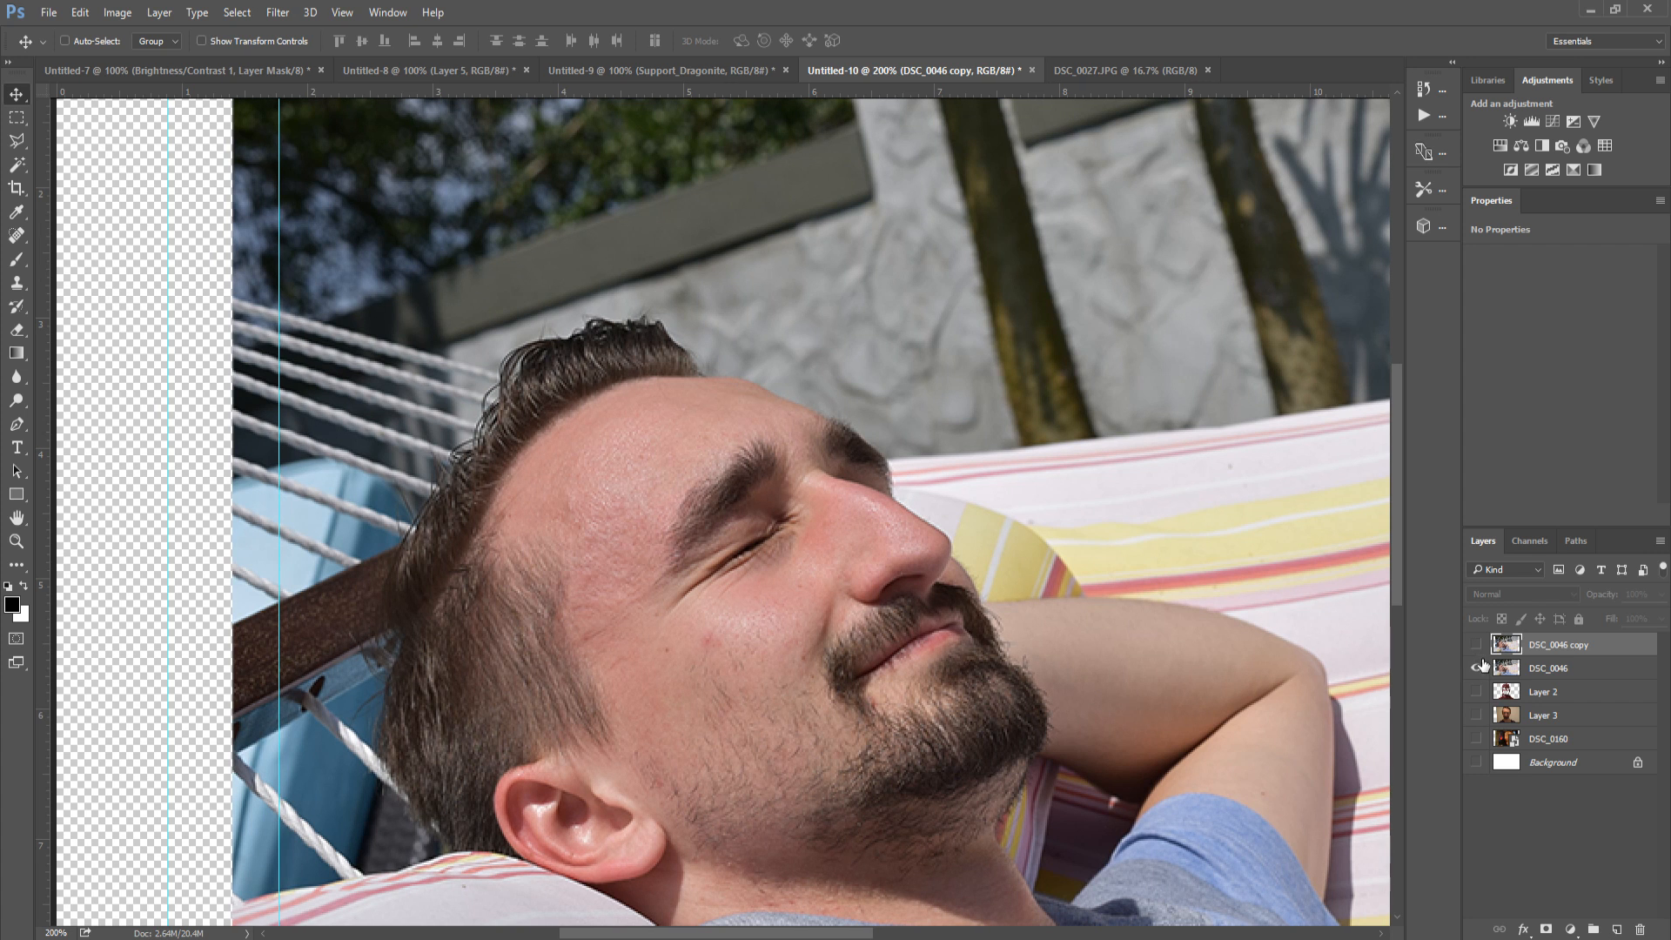
{"action": "left_click_drag", "start_coordinate": [1566, 668], "coordinate": [1615, 928]}
Clone skin from the bent arm over the forehead and closed eye with the Clone Stamp tool on the new duplicate.
{"action": "left_click_drag", "start_coordinate": [766, 531], "coordinate": [738, 490]}
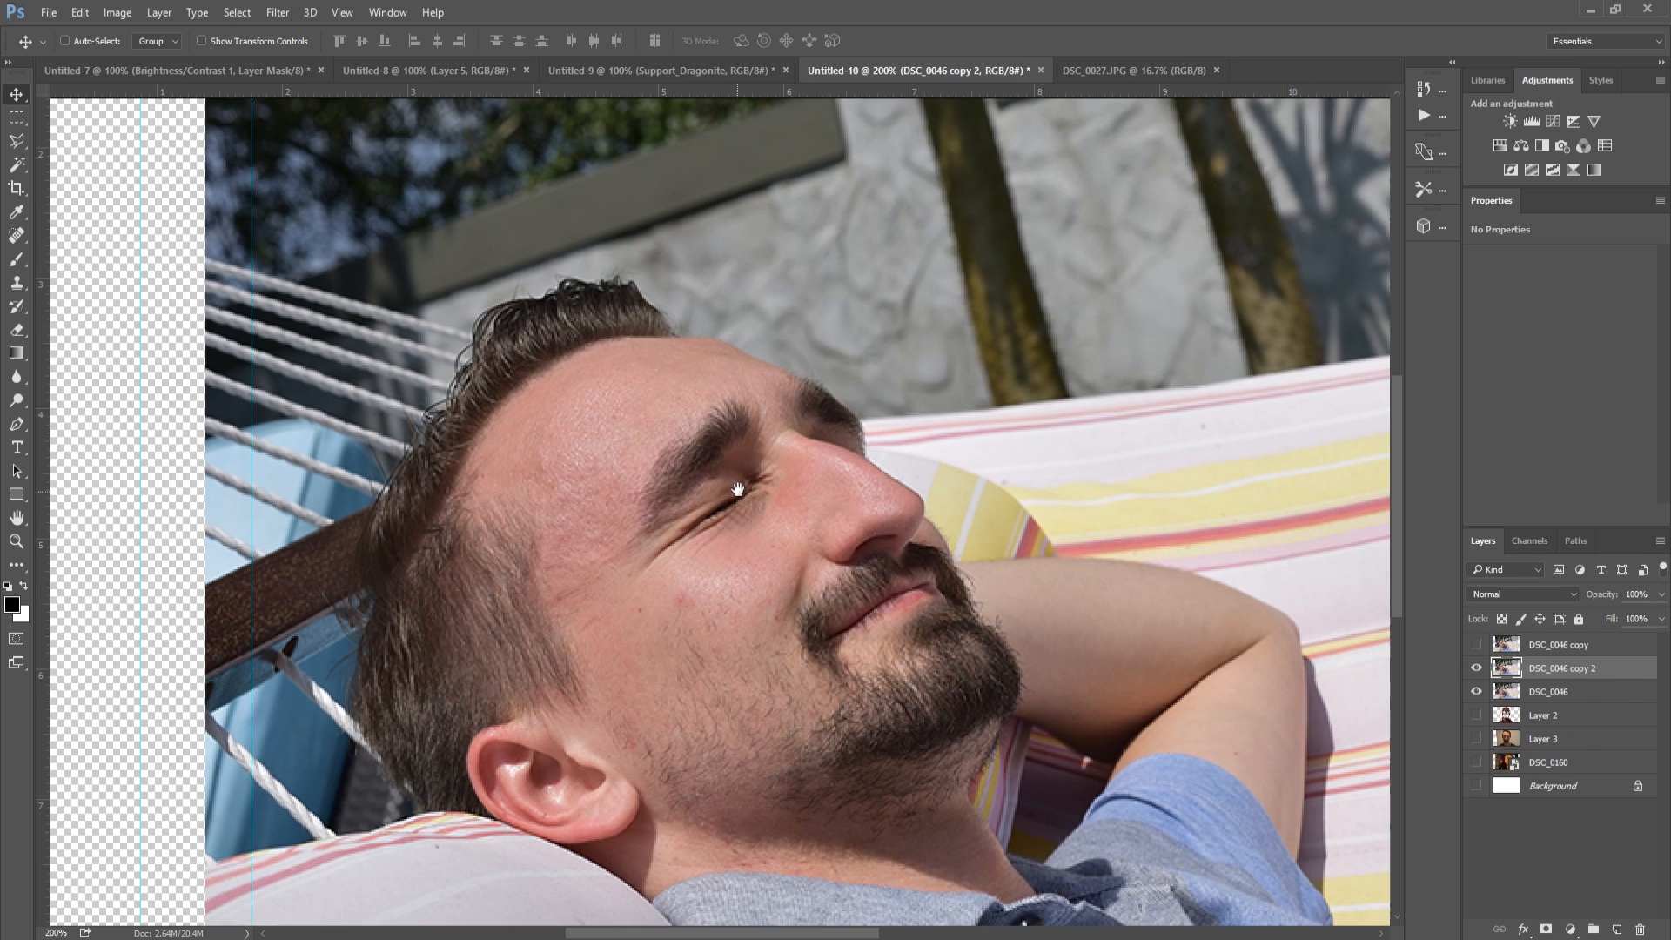
{"action": "scroll", "coordinate": [739, 496], "scroll_direction": "up", "scroll_amount": 3}
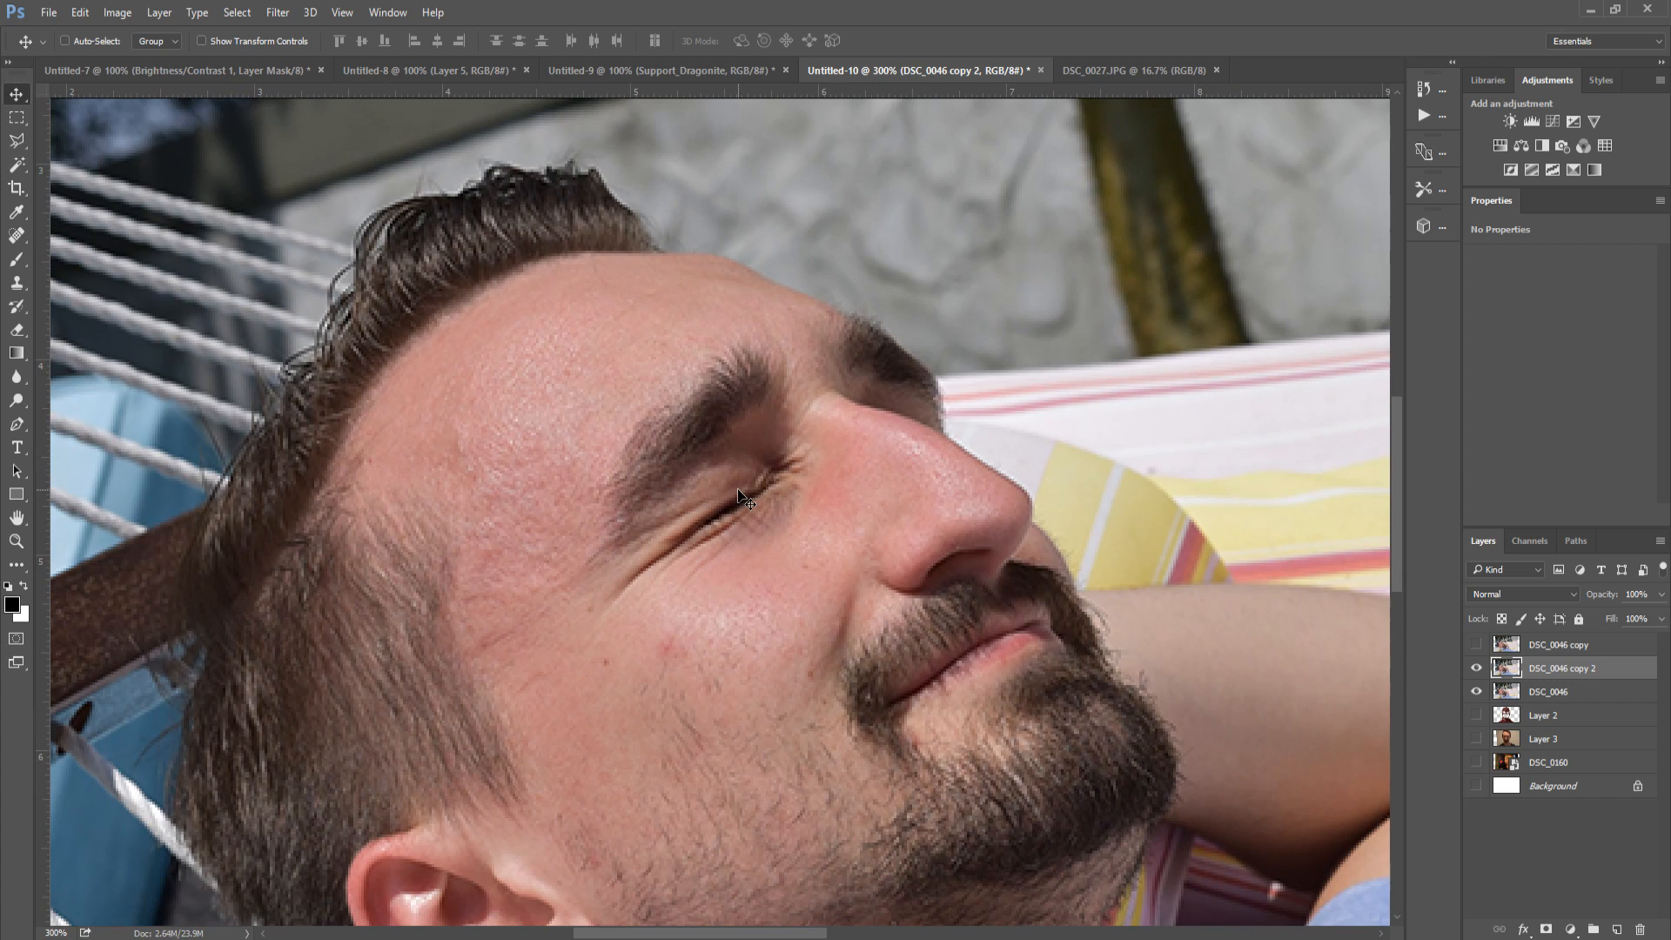
{"action": "scroll", "coordinate": [739, 496], "scroll_direction": "down", "scroll_amount": 3}
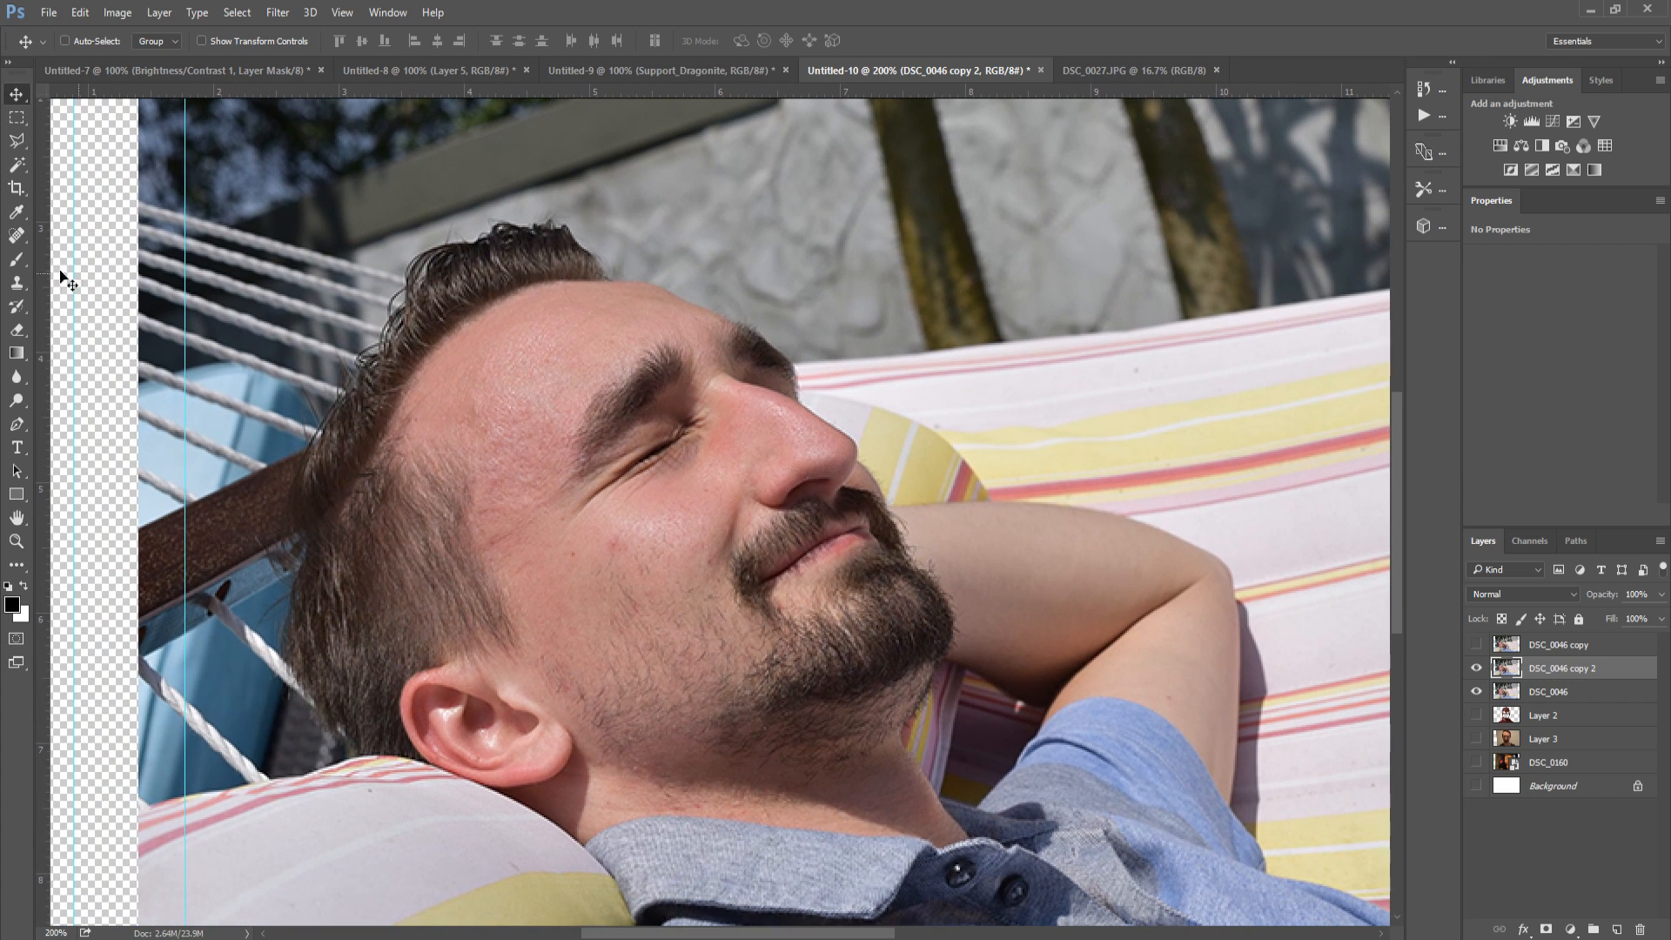
{"action": "left_click", "coordinate": [19, 247]}
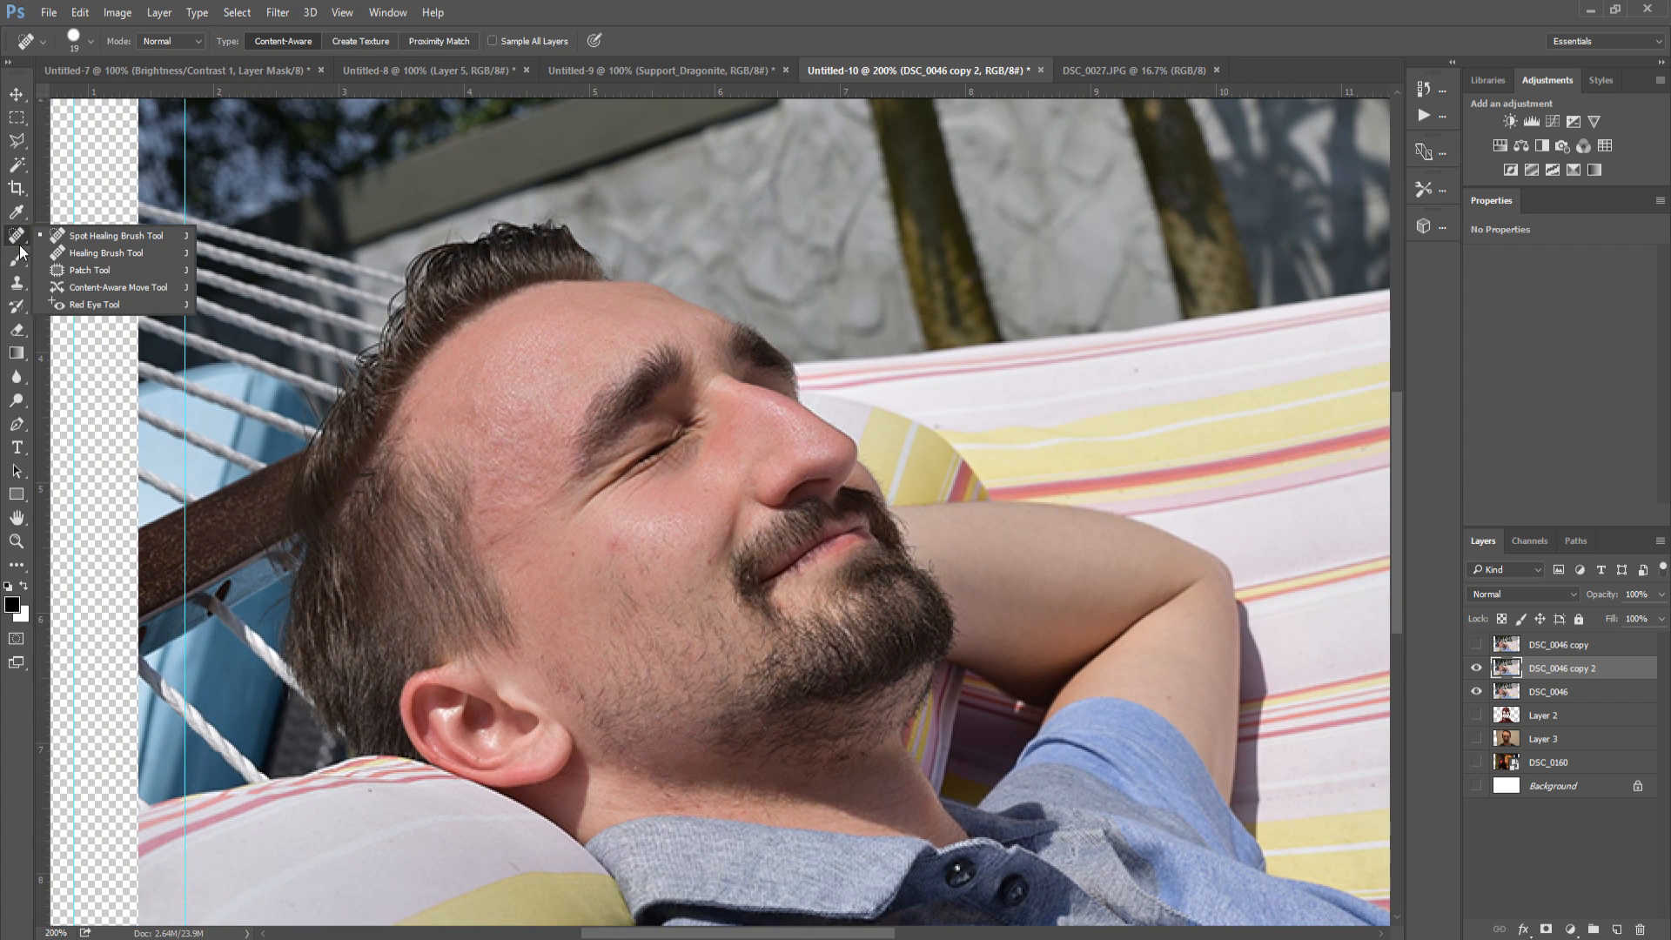
{"action": "left_click", "coordinate": [17, 282]}
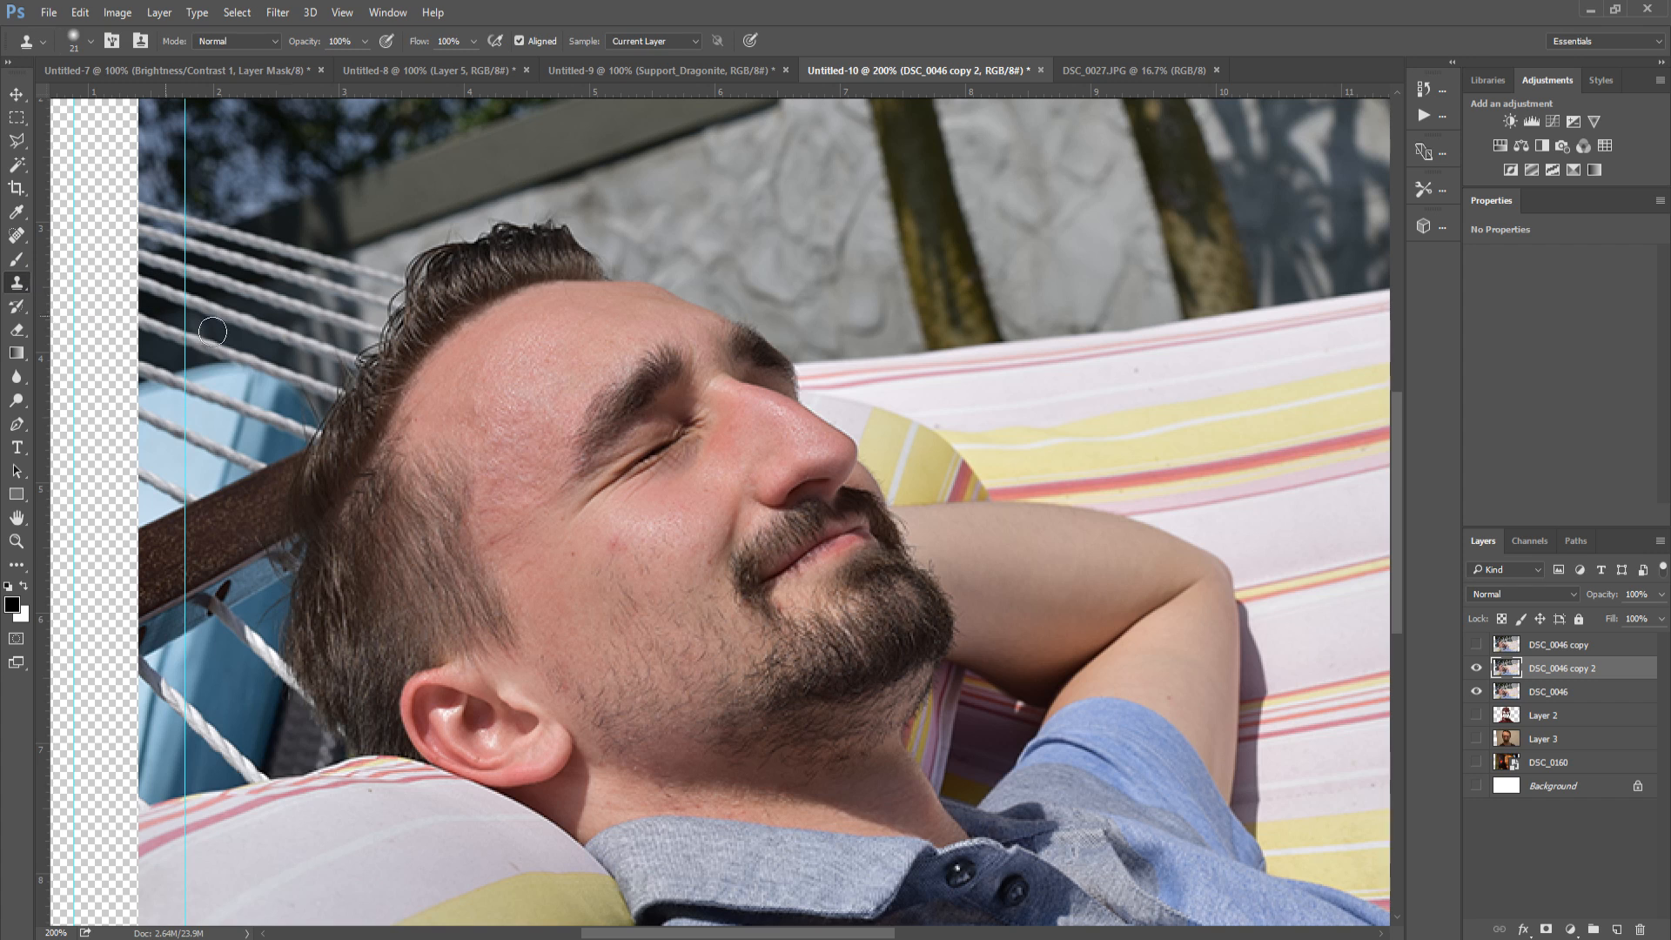
{"action": "left_click", "coordinate": [485, 405], "text": "alt"}
{"action": "mouse_move", "coordinate": [480, 422]}
{"action": "left_mouse_down"}
{"action": "mouse_move", "coordinate": [498, 476]}
{"action": "mouse_move", "coordinate": [558, 419]}
{"action": "mouse_move", "coordinate": [496, 411]}
{"action": "mouse_move", "coordinate": [521, 464]}
{"action": "left_mouse_up"}
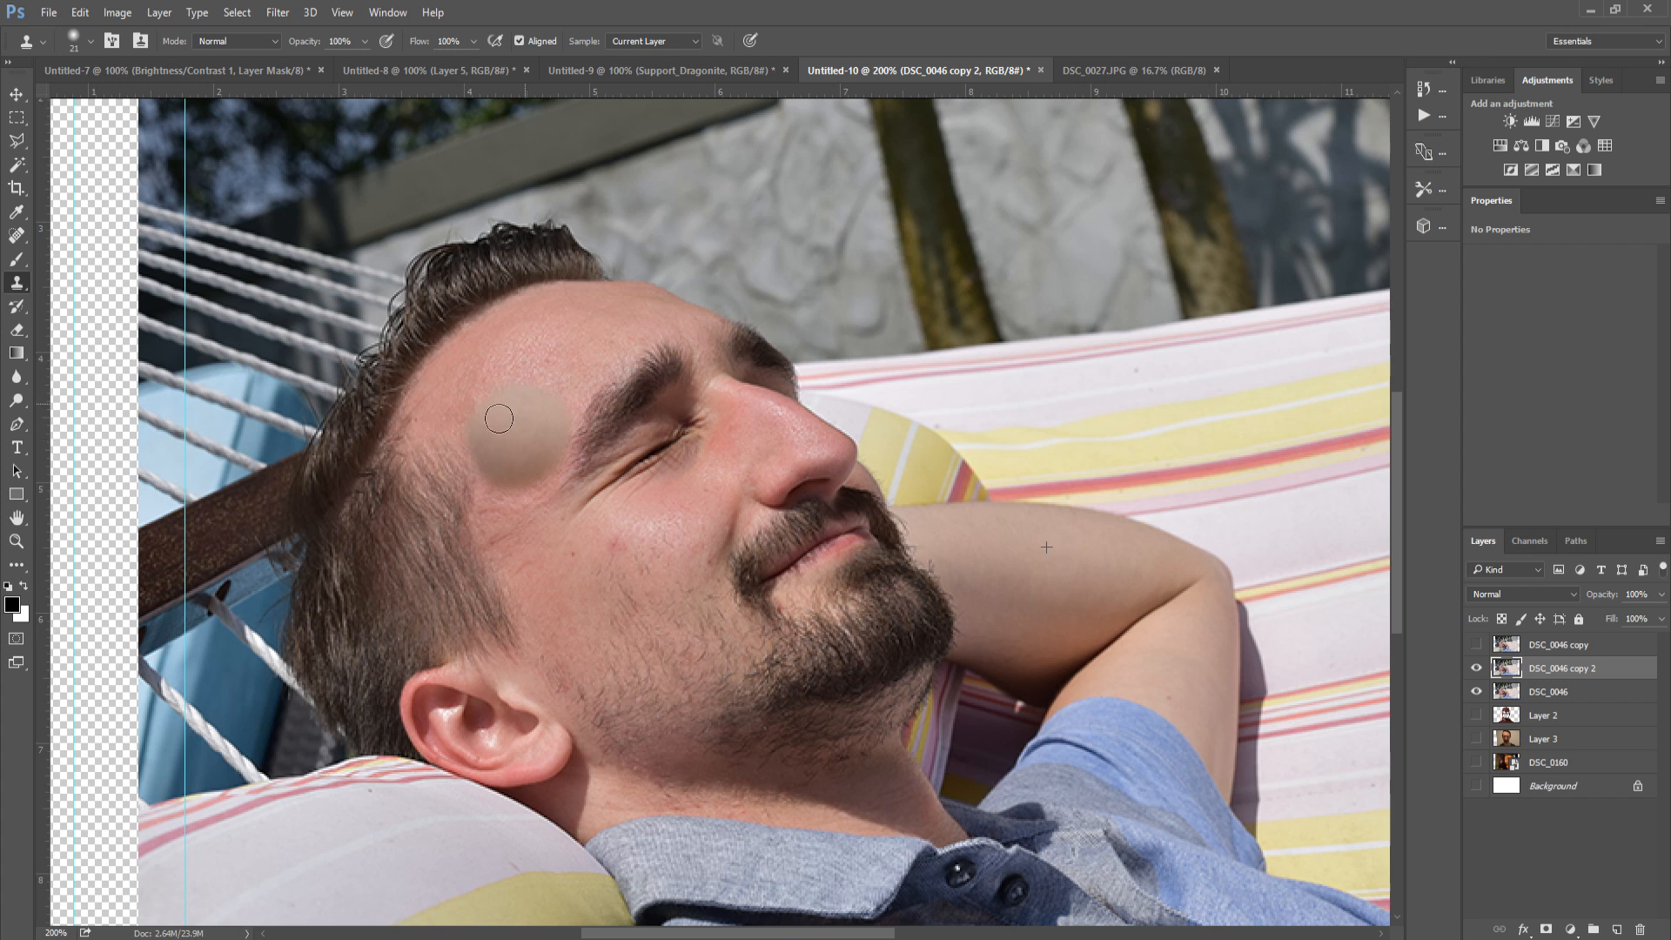
{"action": "mouse_move", "coordinate": [539, 460]}
{"action": "left_mouse_down"}
{"action": "mouse_move", "coordinate": [594, 357]}
{"action": "mouse_move", "coordinate": [545, 424]}
{"action": "mouse_move", "coordinate": [574, 463]}
{"action": "mouse_move", "coordinate": [596, 395]}
{"action": "mouse_move", "coordinate": [583, 487]}
{"action": "mouse_move", "coordinate": [629, 389]}
{"action": "mouse_move", "coordinate": [609, 496]}
{"action": "mouse_move", "coordinate": [668, 404]}
{"action": "mouse_move", "coordinate": [629, 503]}
{"action": "mouse_move", "coordinate": [682, 418]}
{"action": "mouse_move", "coordinate": [631, 444]}
{"action": "left_mouse_up"}
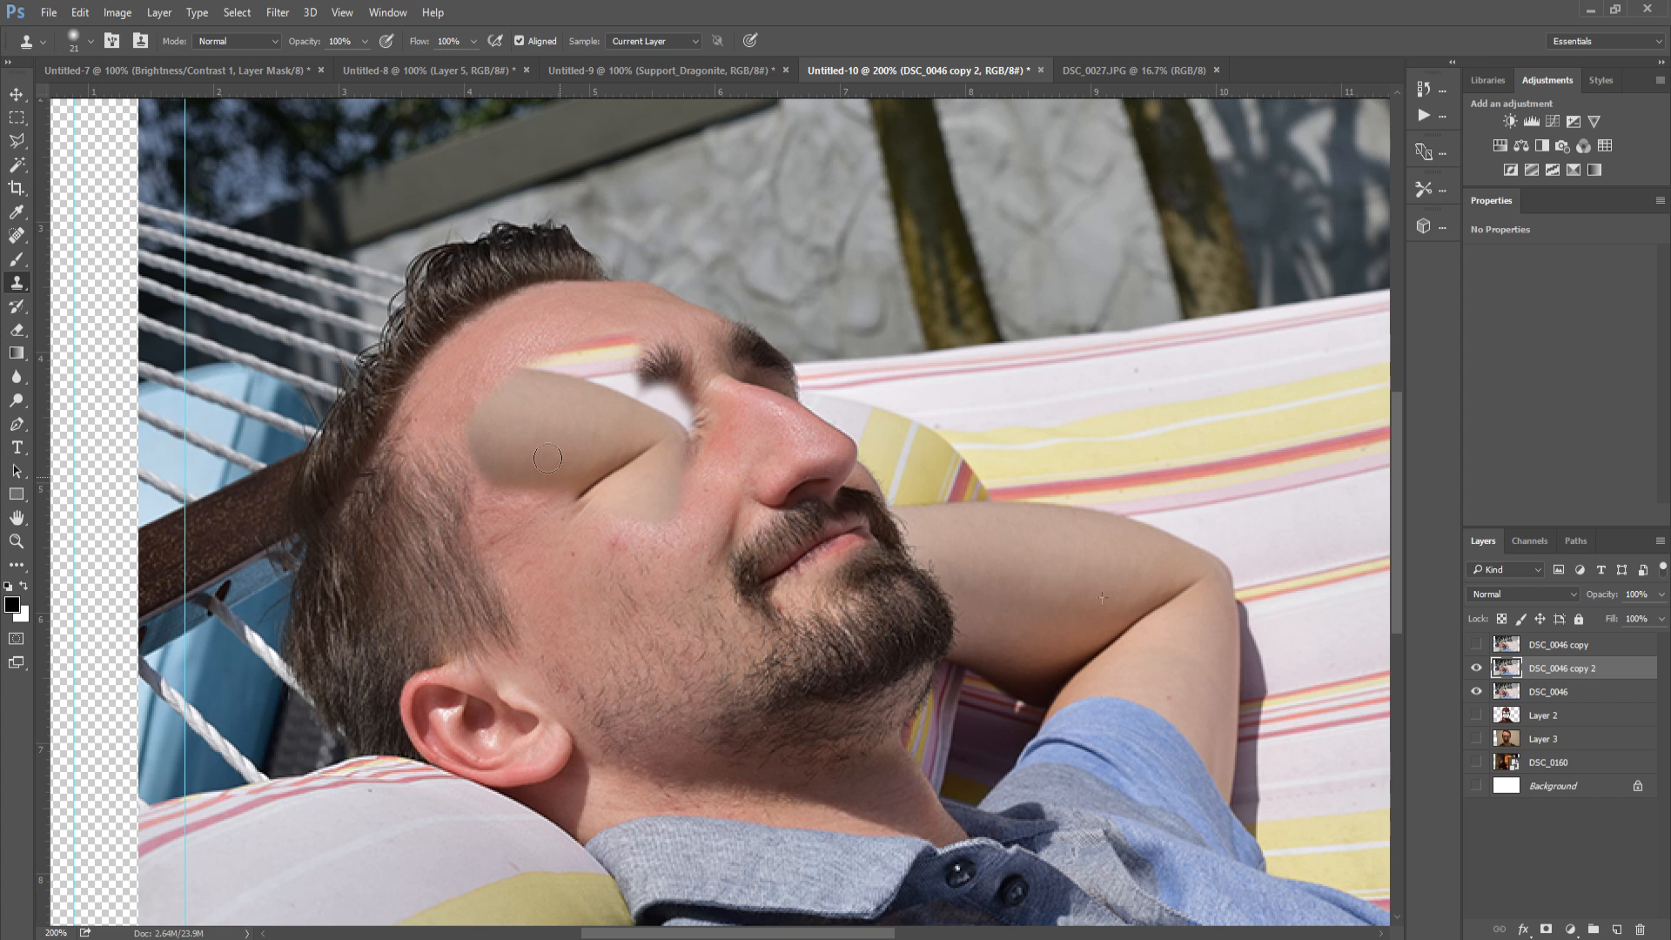
Undo the cloned arm skin and try cloning over the forehead again on DSC_0046 copy 2, undoing that attempt as well.
{"action": "key", "text": "ctrl+z"}
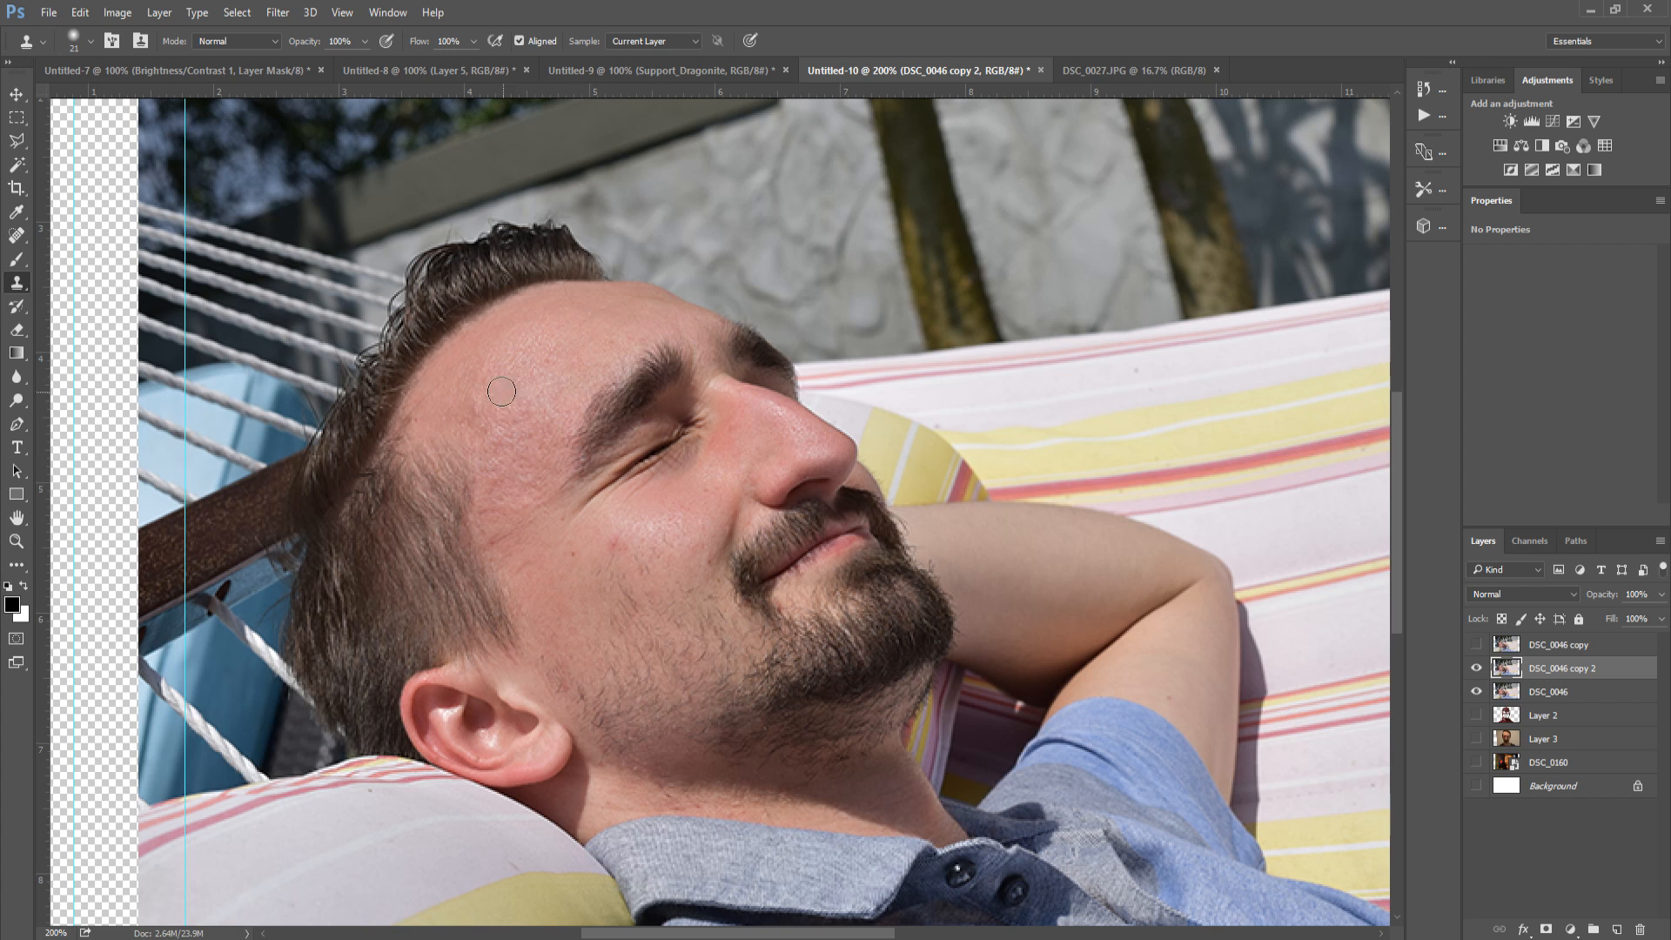
{"action": "left_click_drag", "start_coordinate": [479, 406], "coordinate": [551, 413]}
{"action": "mouse_move", "coordinate": [532, 390]}
{"action": "left_mouse_down"}
{"action": "mouse_move", "coordinate": [532, 373]}
{"action": "mouse_move", "coordinate": [600, 365]}
{"action": "mouse_move", "coordinate": [591, 353]}
{"action": "left_mouse_up"}
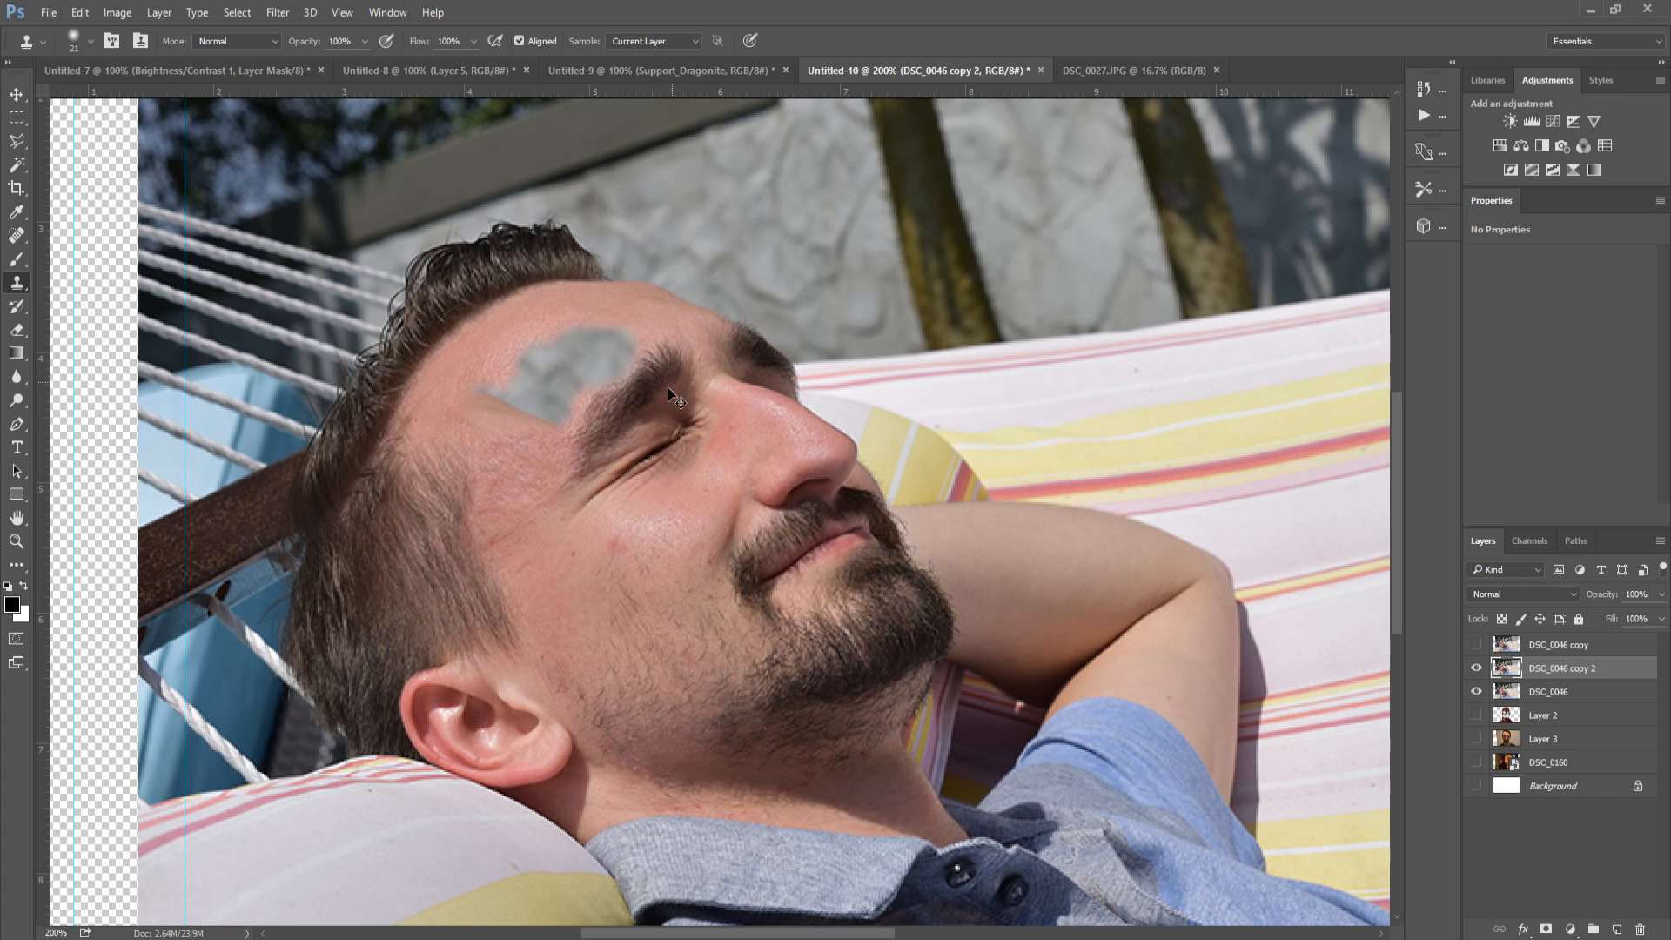
{"action": "key", "text": "ctrl+z"}
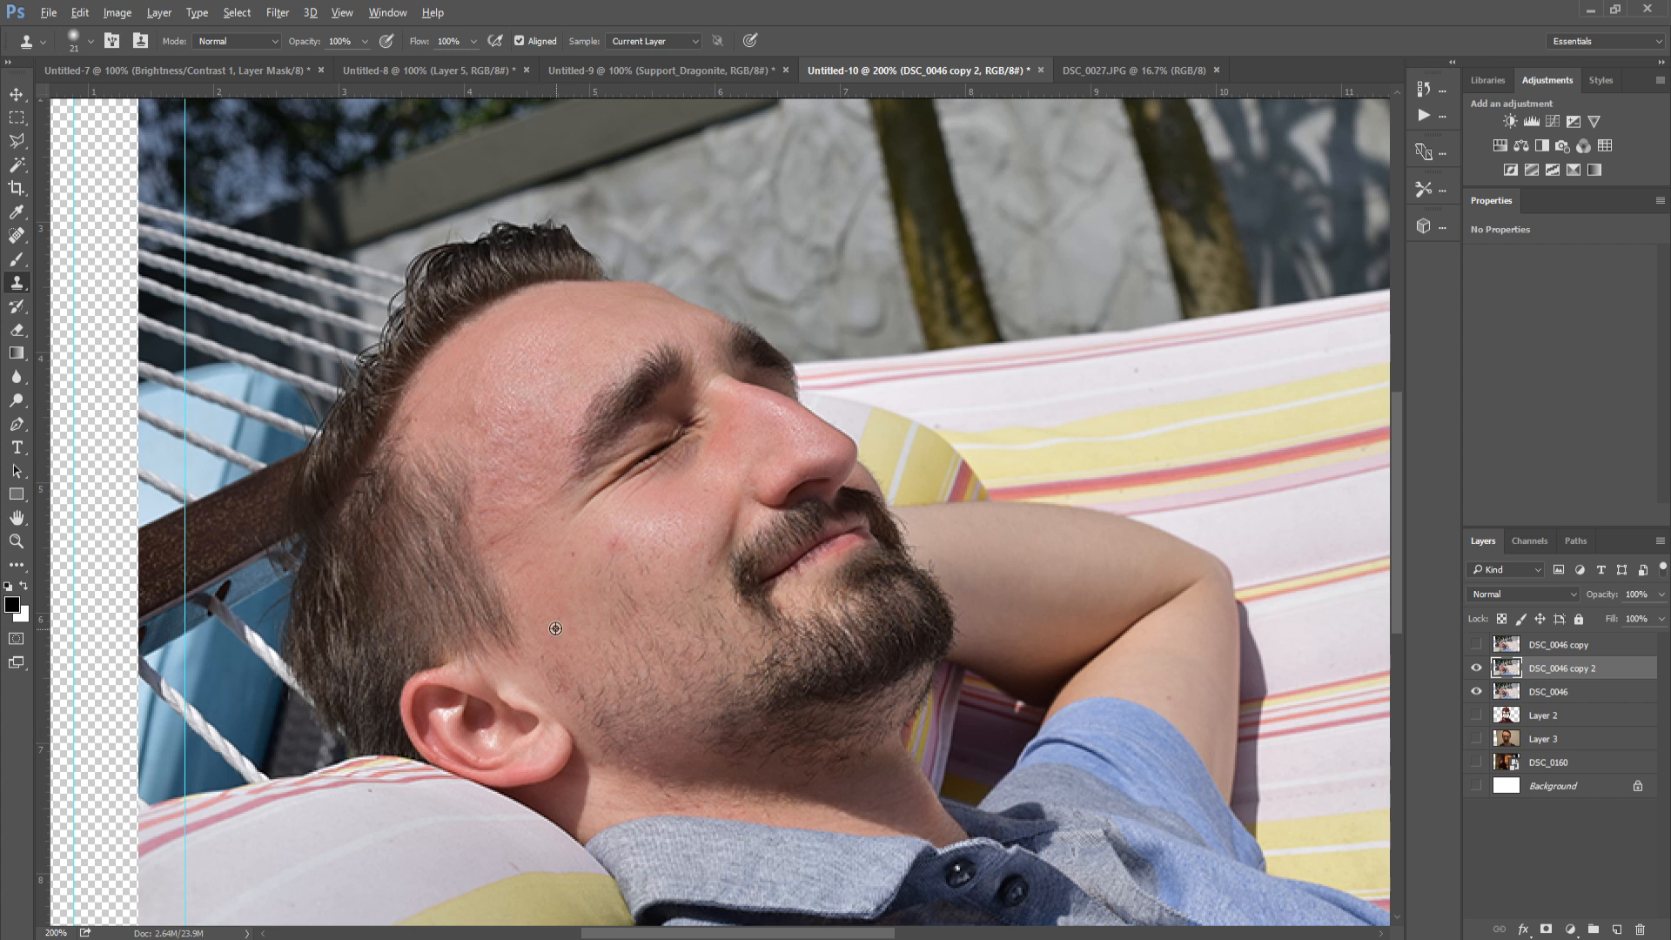
{"action": "left_click", "coordinate": [527, 606], "text": "alt"}
Move the DSC_0046 copy 2 layer to the front of the layer stack.
{"action": "scroll", "coordinate": [530, 603], "scroll_direction": "down", "scroll_amount": 3}
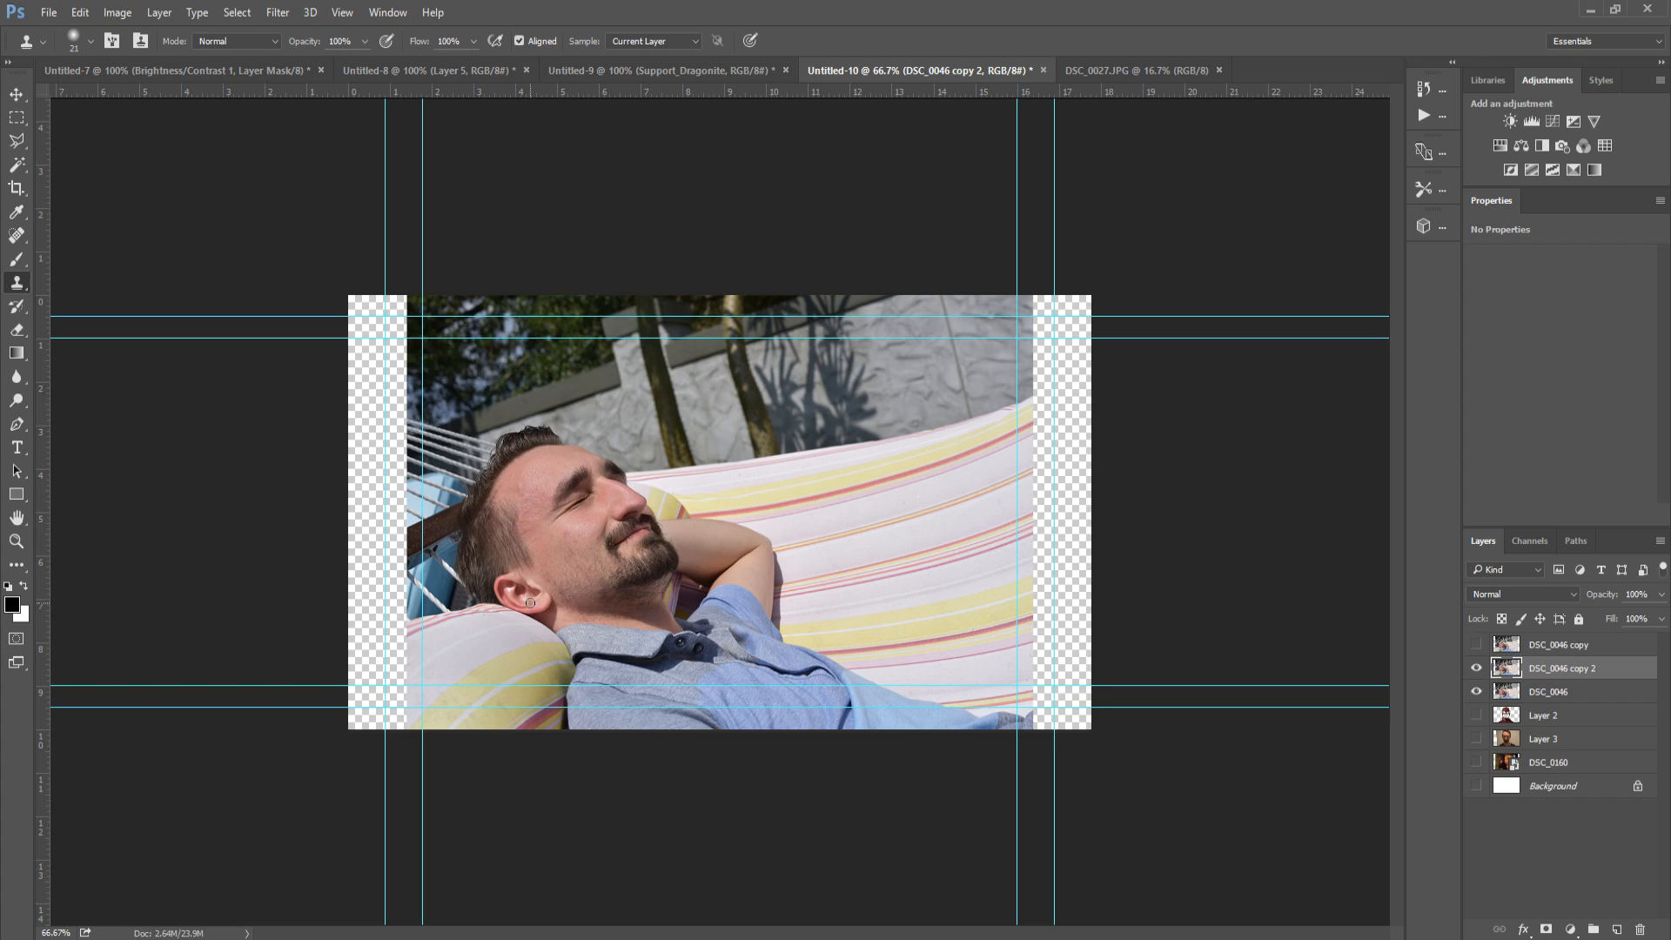
{"action": "key", "text": "ctrl+]"}
{"action": "key", "text": "ctrl+plus"}
{"action": "key", "text": "ctrl+plus"}
{"action": "key", "text": "ctrl+minus"}
{"action": "key", "text": "ctrl+plus"}
{"action": "key", "text": "ctrl+minus"}
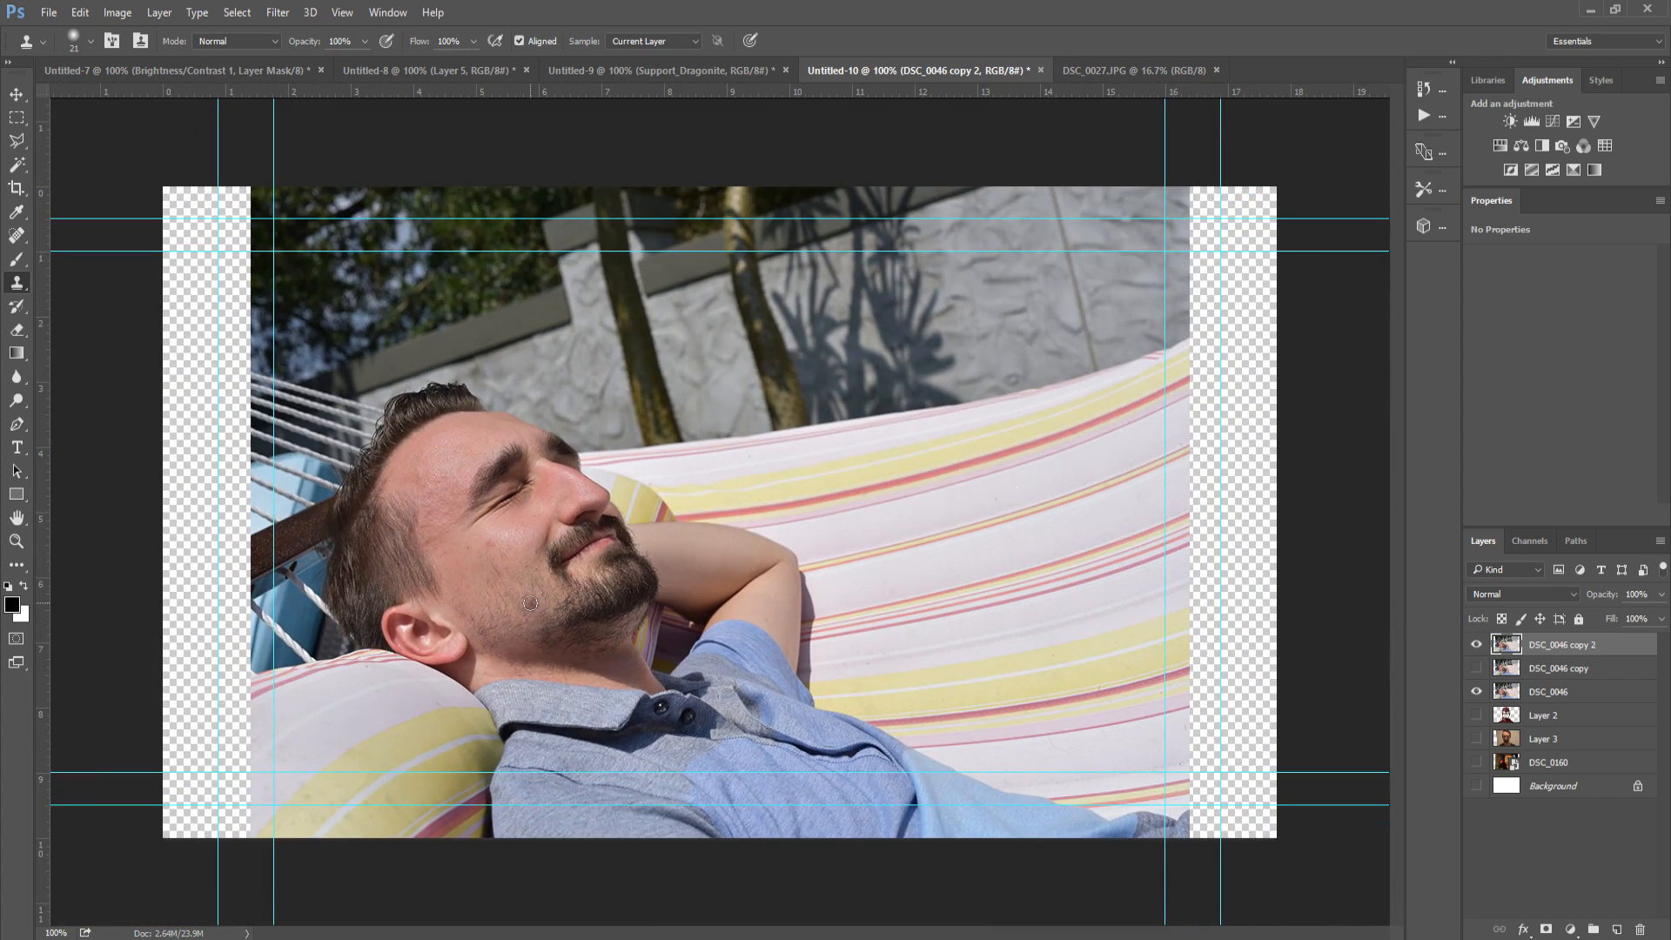
Hide the DSC_0046 copy 2 and DSC_0046 layers and show the DSC_0160 portrait.
{"action": "key", "text": "v"}
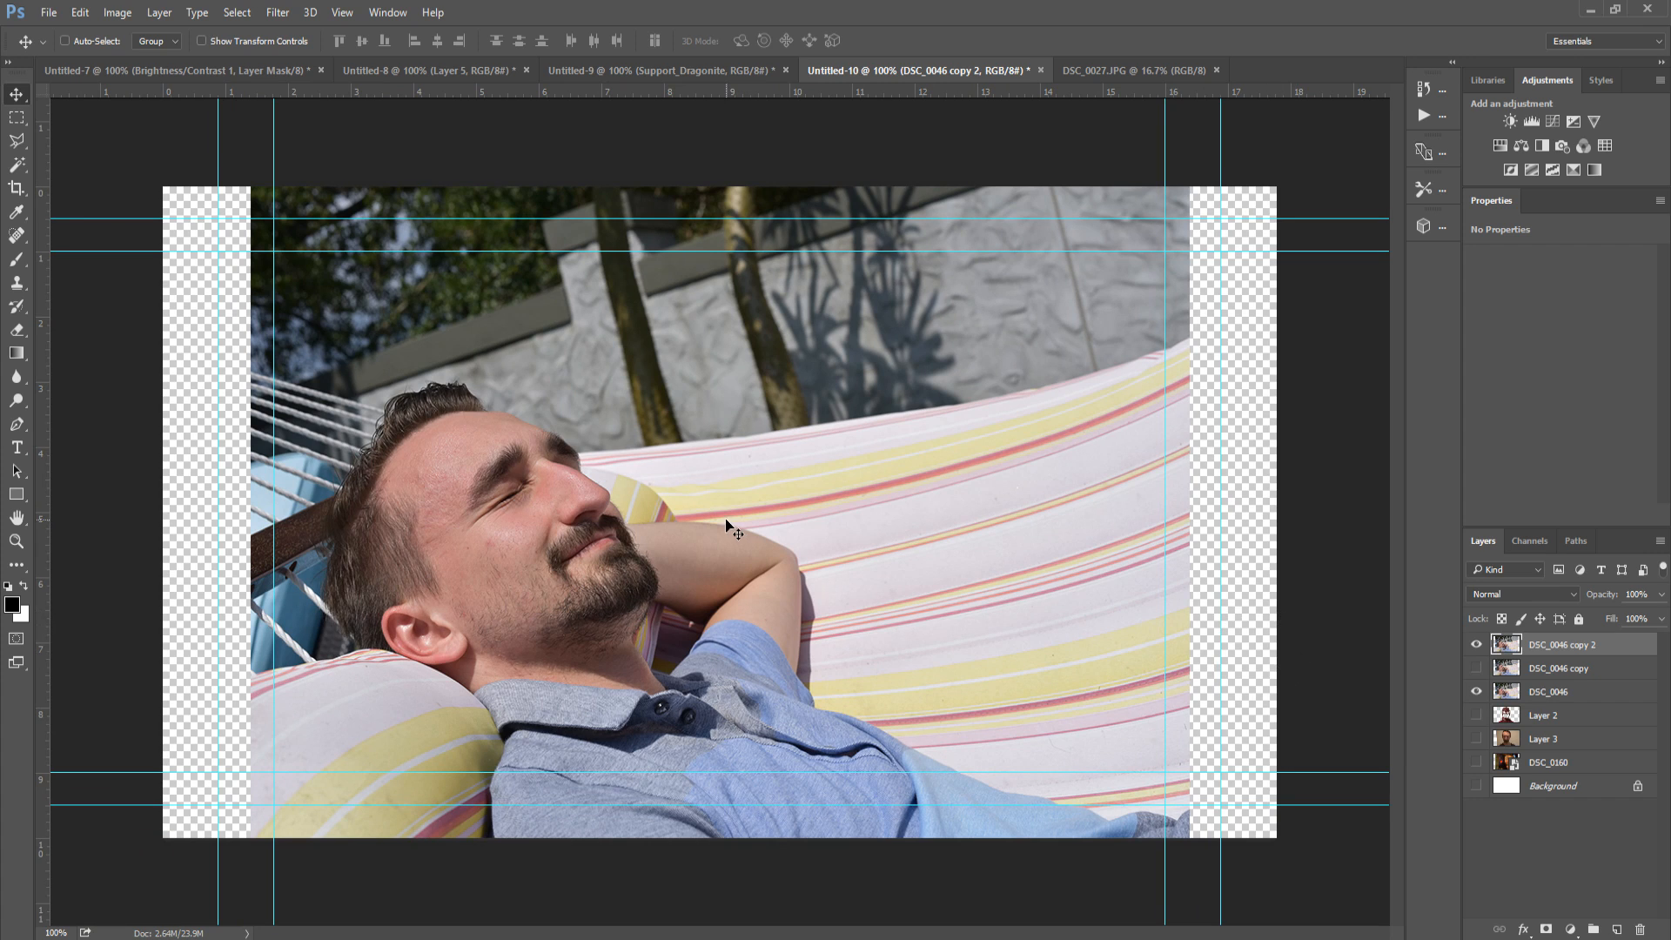
{"action": "left_click", "coordinate": [1476, 645]}
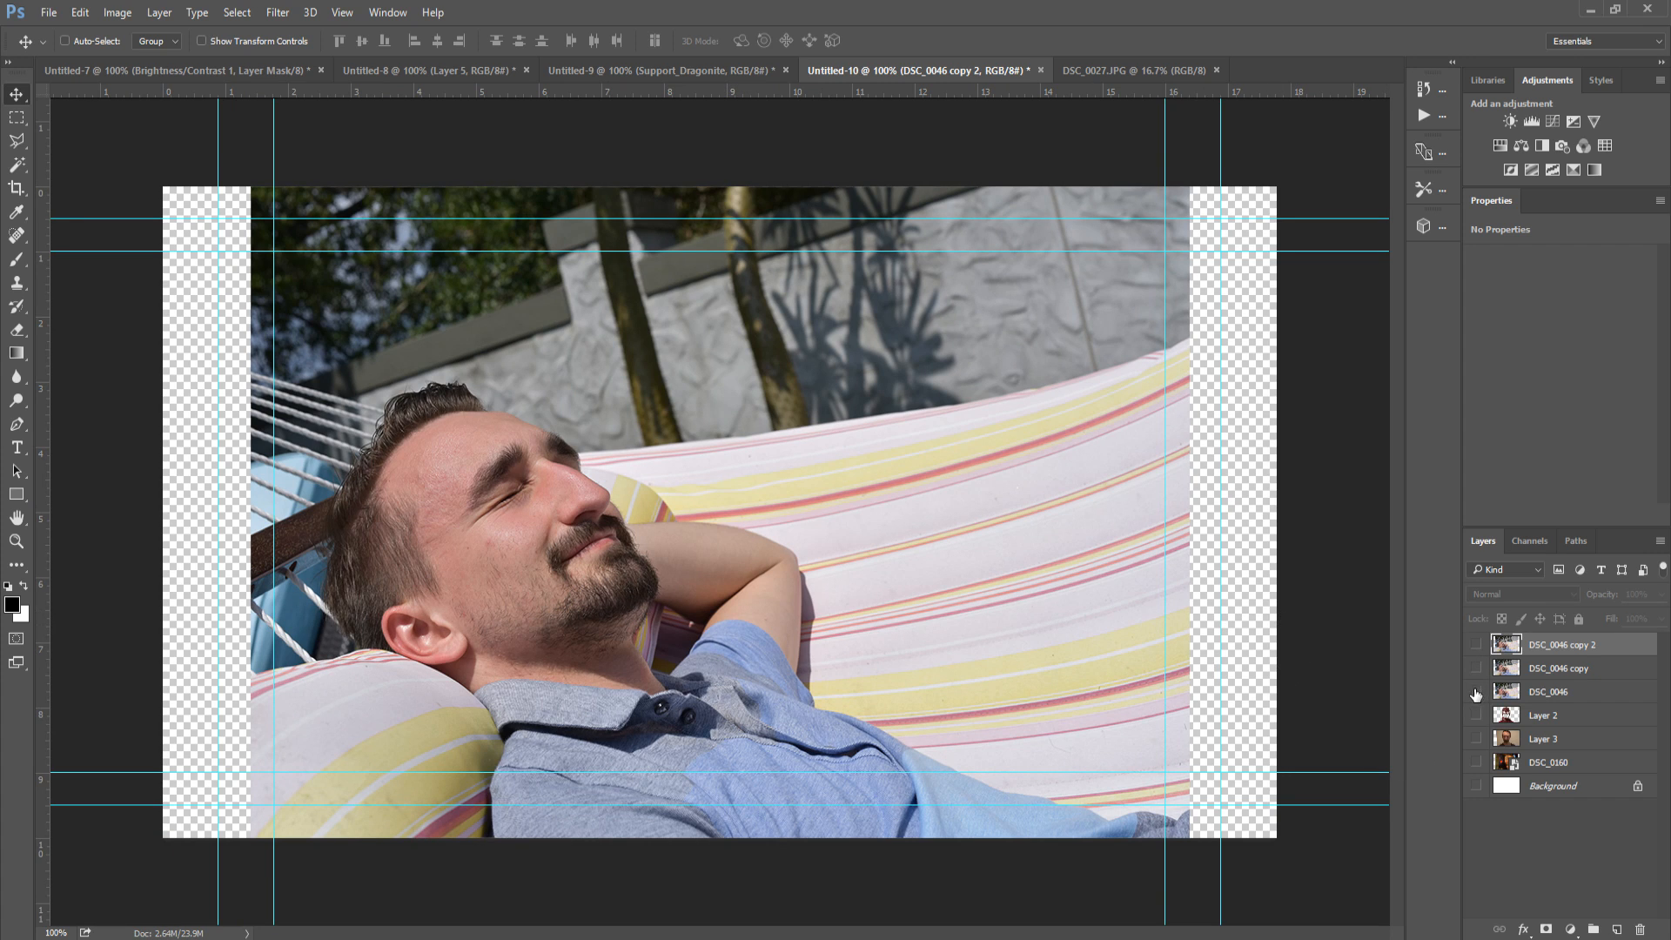
{"action": "left_click", "coordinate": [1477, 691]}
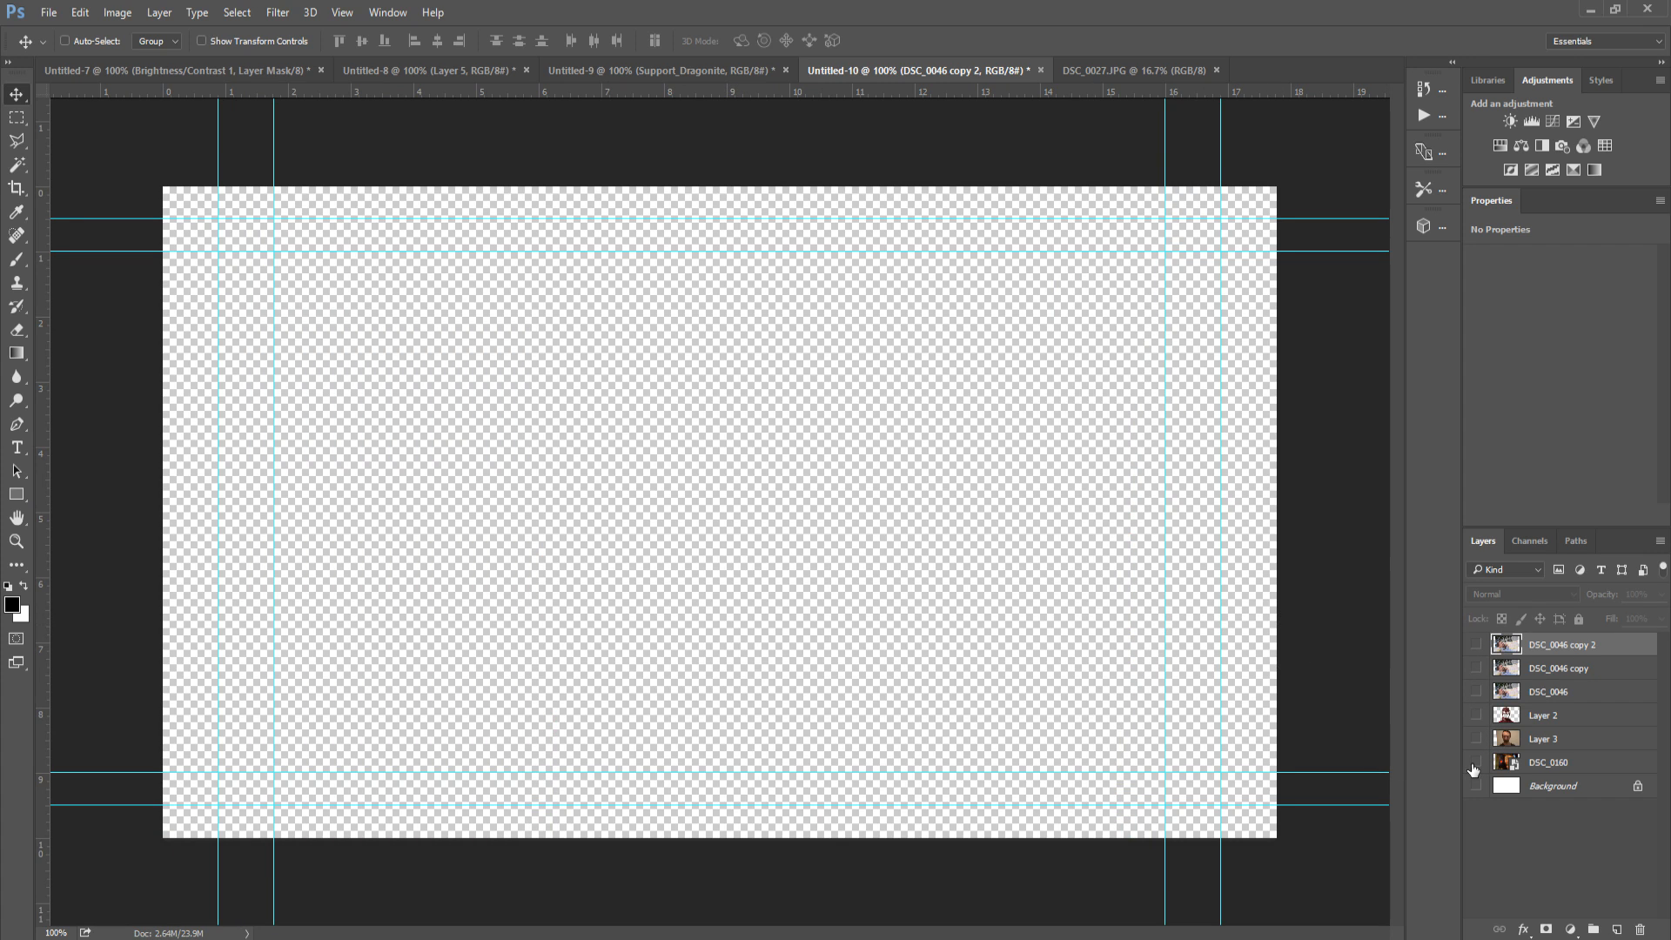
{"action": "left_click", "coordinate": [1476, 763]}
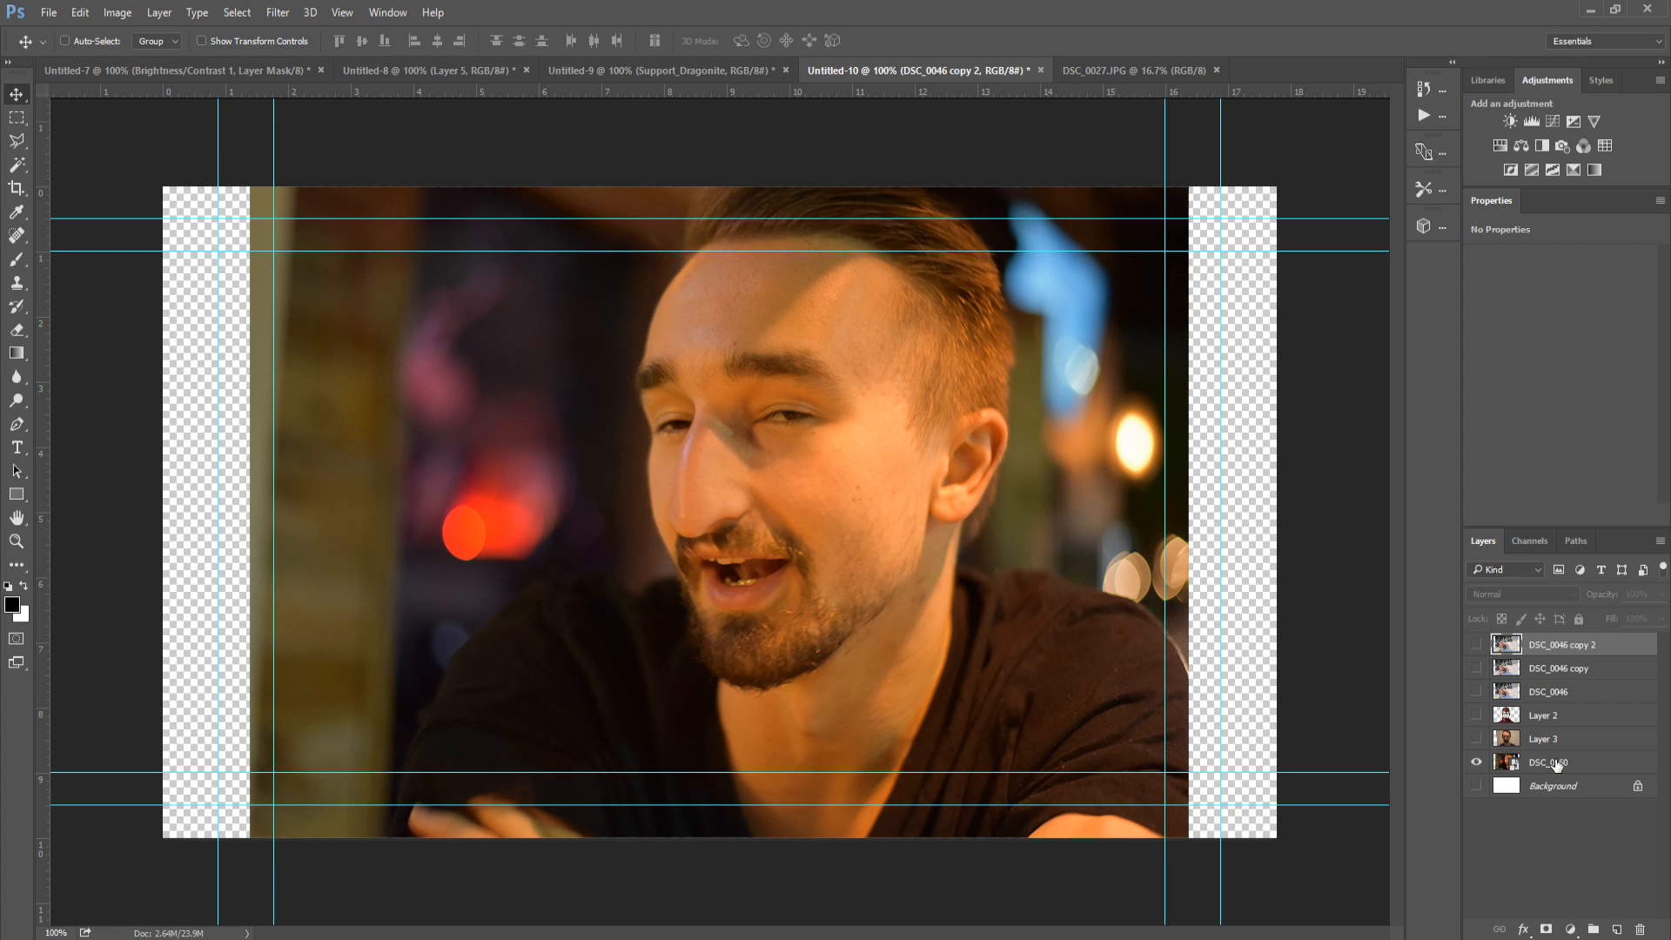
Rasterize the DSC_0160 smart object layer.
{"action": "left_click", "coordinate": [1558, 763]}
{"action": "right_click", "coordinate": [1557, 762]}
{"action": "left_click", "coordinate": [1471, 405]}
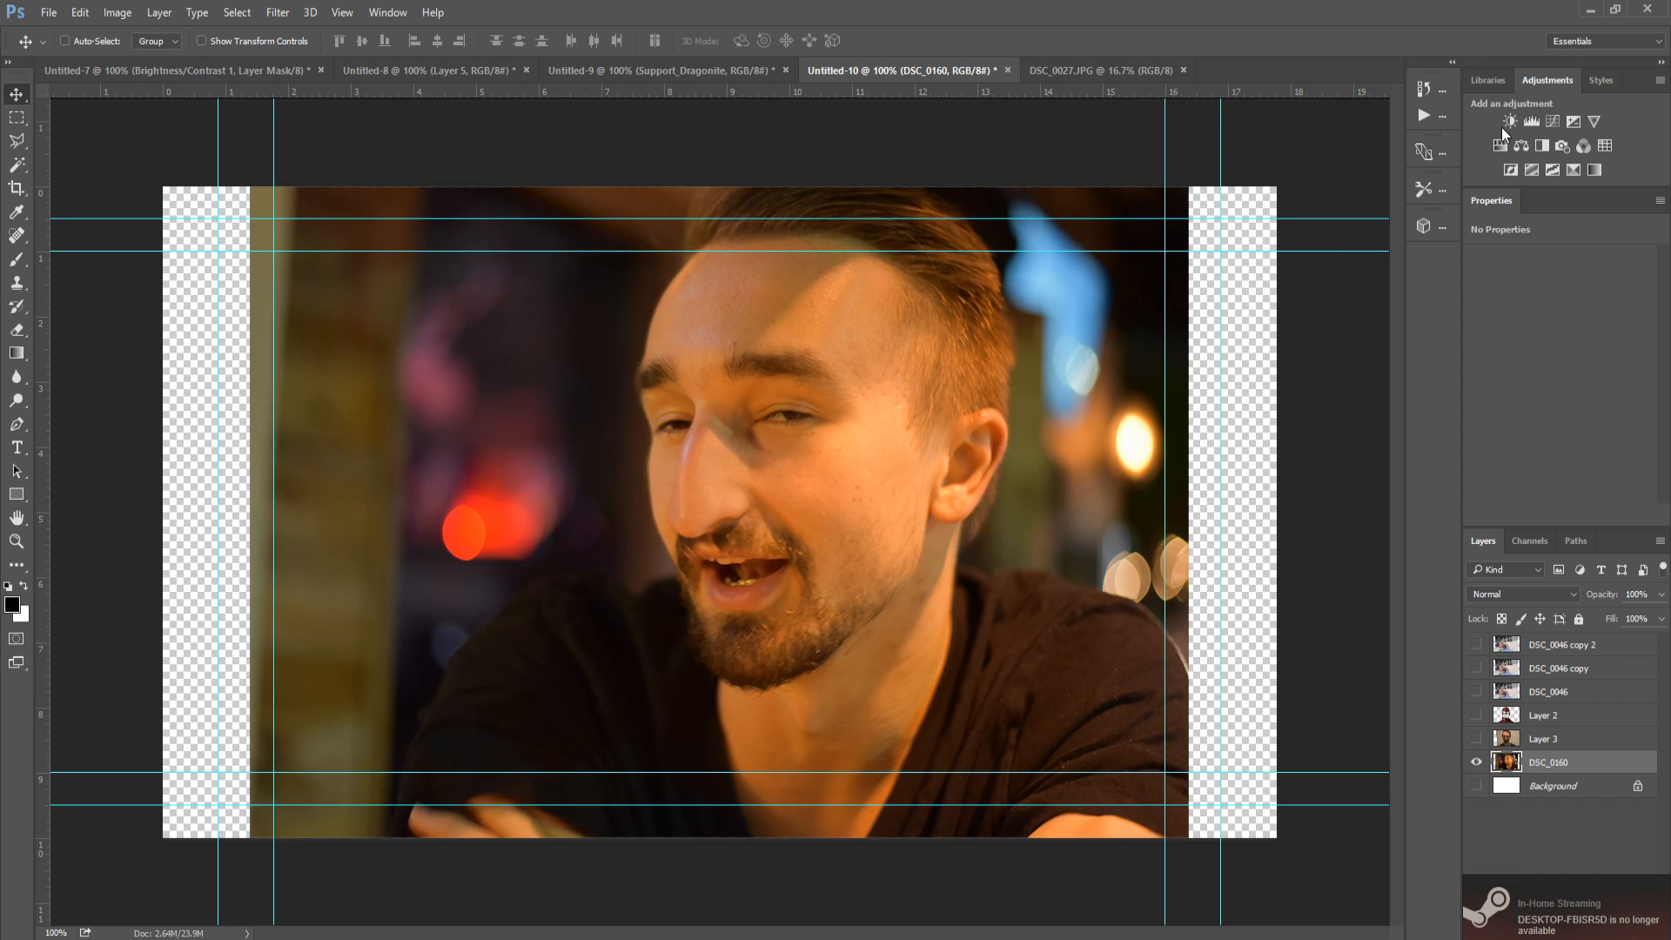
Add an Exposure adjustment of +1.31 and a Levels adjustment with input black point 12 and white point 243 above DSC_0160.
{"action": "left_click", "coordinate": [1575, 120]}
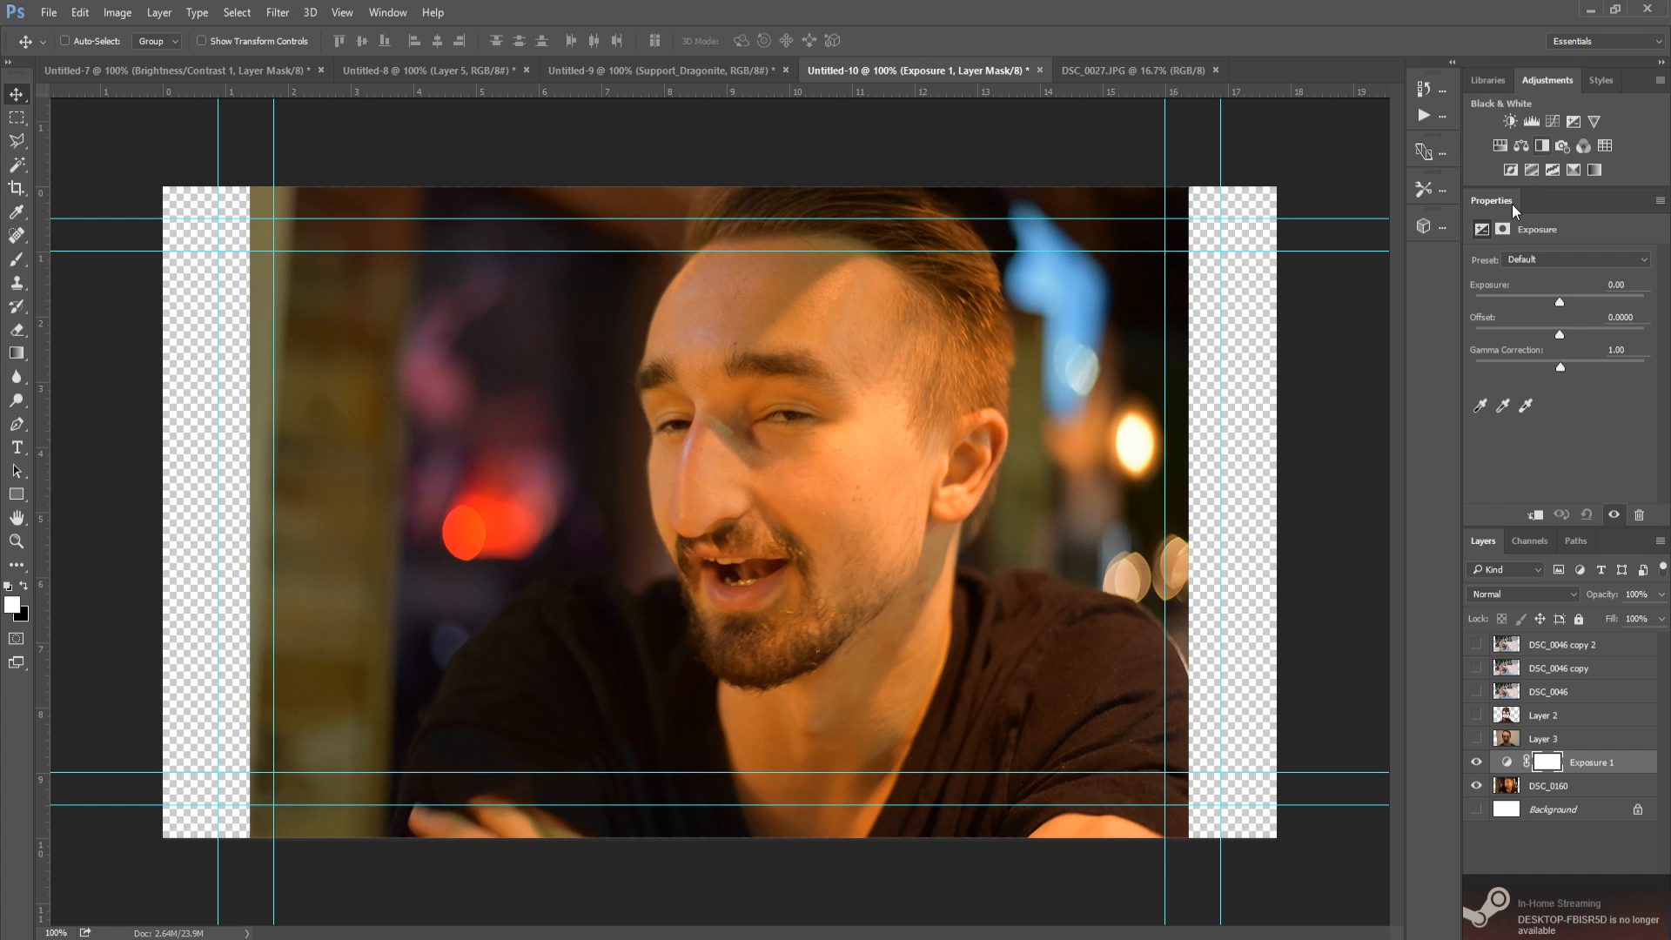
{"action": "left_click_drag", "start_coordinate": [1548, 296], "coordinate": [1559, 334]}
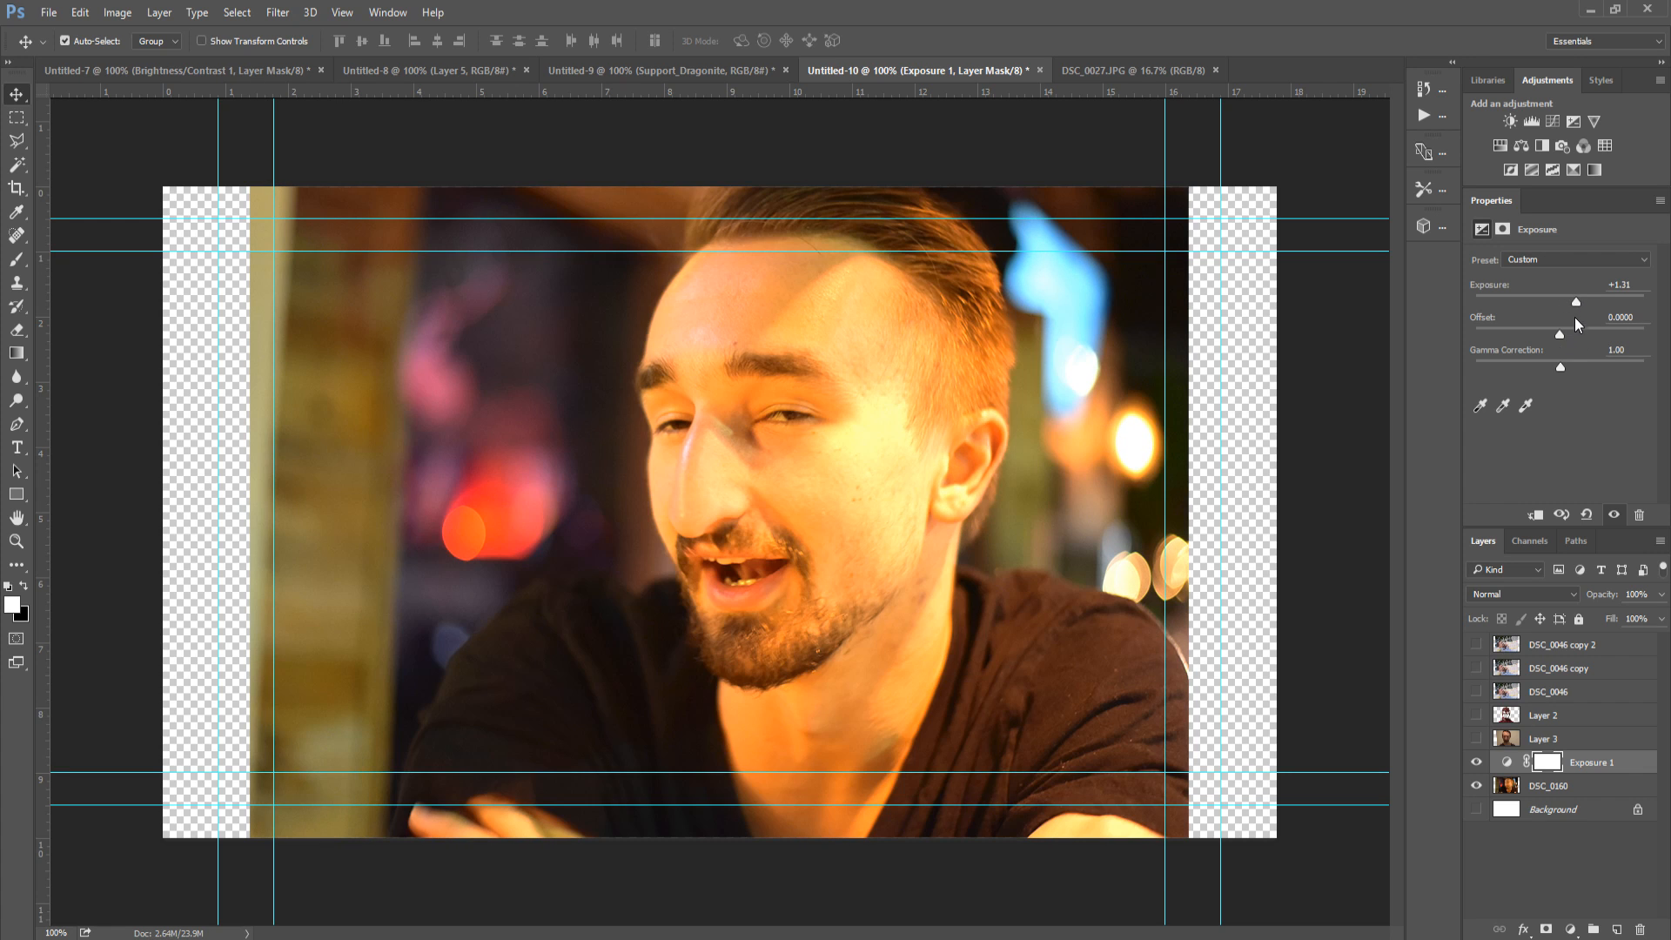
{"action": "left_click", "coordinate": [1528, 129]}
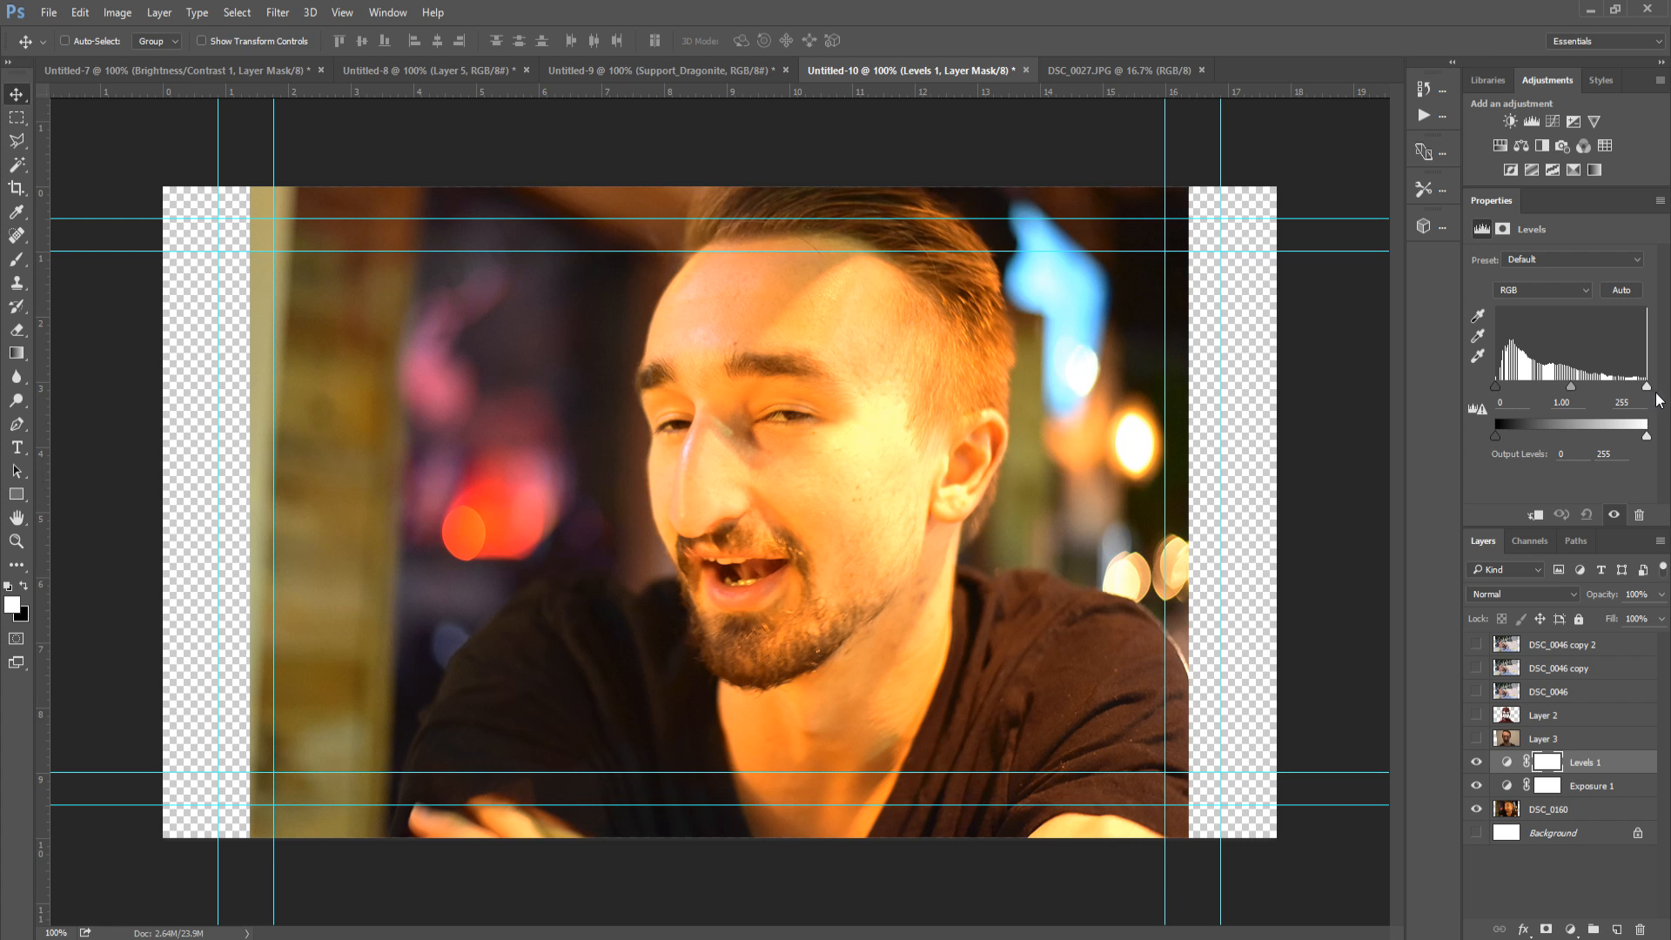
{"action": "left_click_drag", "start_coordinate": [1497, 388], "coordinate": [1569, 395]}
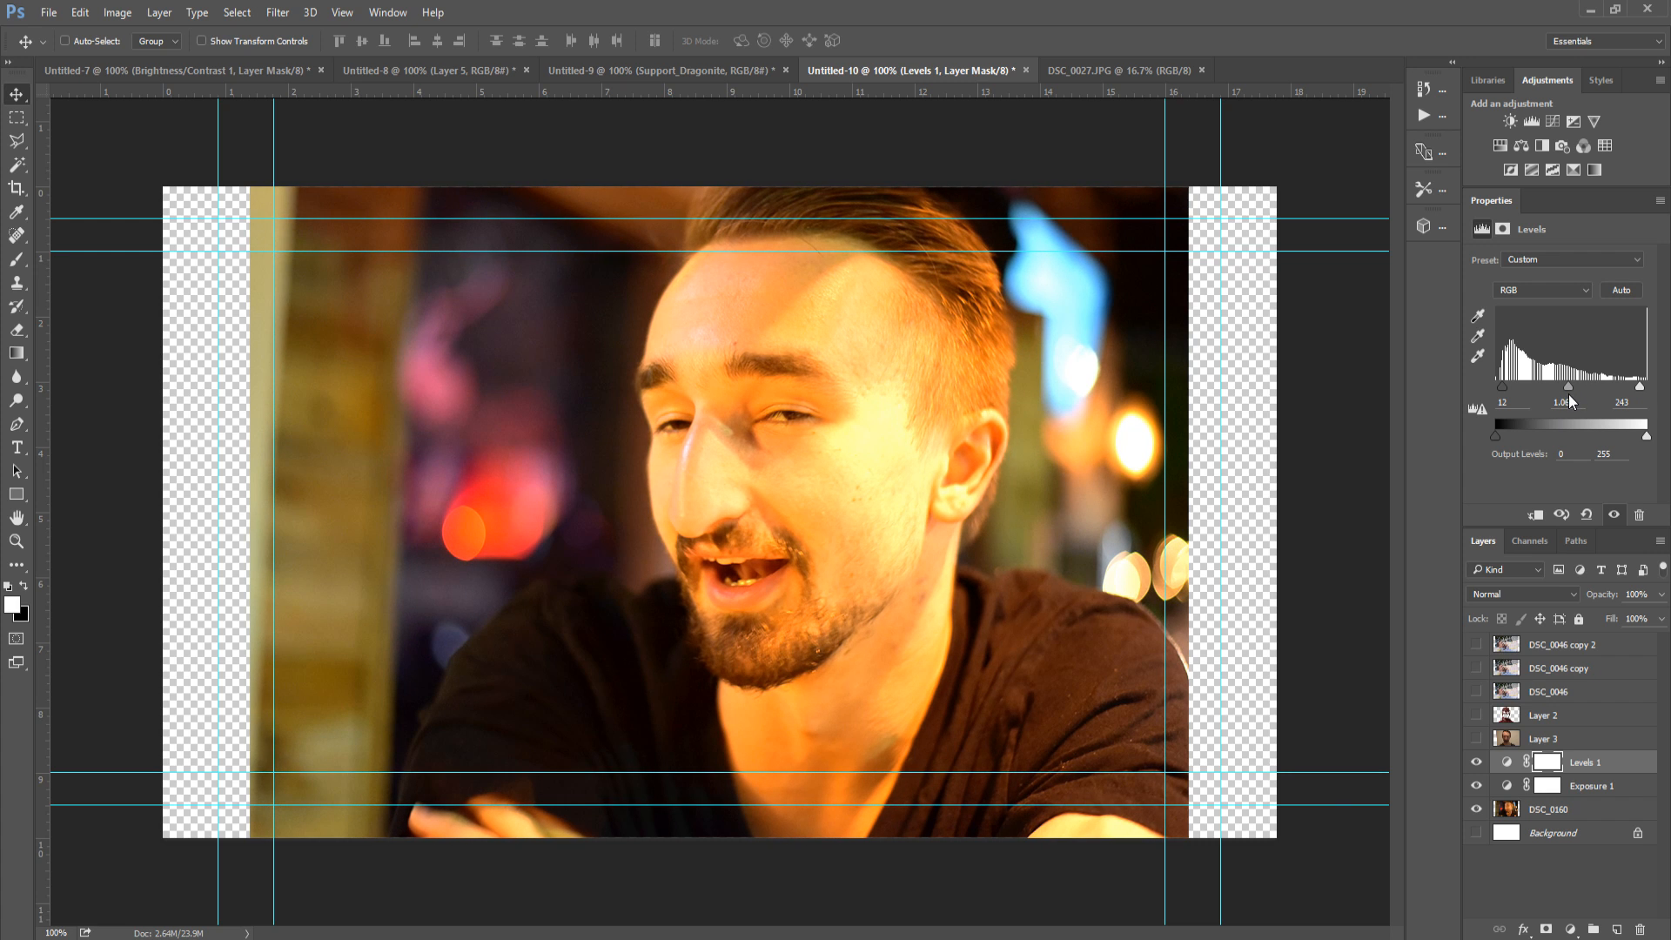
{"action": "left_click_drag", "start_coordinate": [1498, 437], "coordinate": [1493, 441]}
Try a Brightness/Contrast adjustment, undo it and delete the trial adjustment layers above DSC_0160.
{"action": "left_click", "coordinate": [1510, 123]}
{"action": "left_click_drag", "start_coordinate": [1558, 301], "coordinate": [1422, 346]}
{"action": "left_click_drag", "start_coordinate": [1238, 337], "coordinate": [1551, 352]}
{"action": "key", "text": "ctrl+z"}
{"action": "key", "text": "Delete"}
{"action": "key", "text": "Delete"}
{"action": "key", "text": "Delete"}
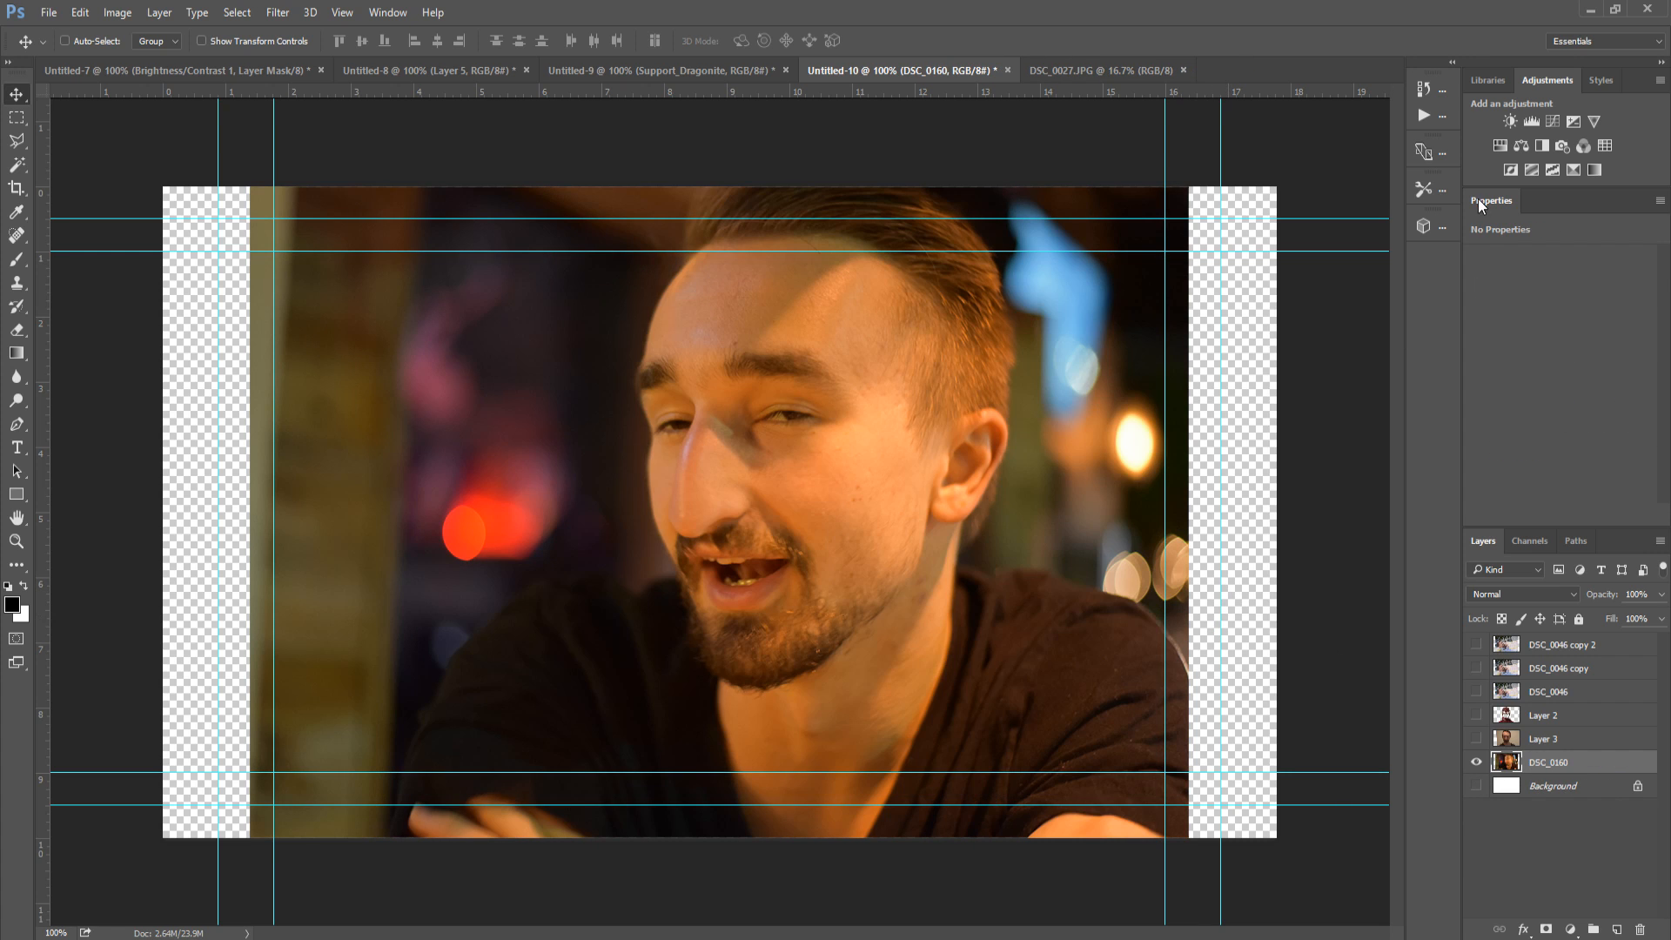
Add a Levels adjustment above DSC_0160 with midtones 1.28 and white point 215, and toggle its visibility to compare the effect.
{"action": "left_click", "coordinate": [1527, 120]}
{"action": "left_click_drag", "start_coordinate": [1495, 385], "coordinate": [1625, 391]}
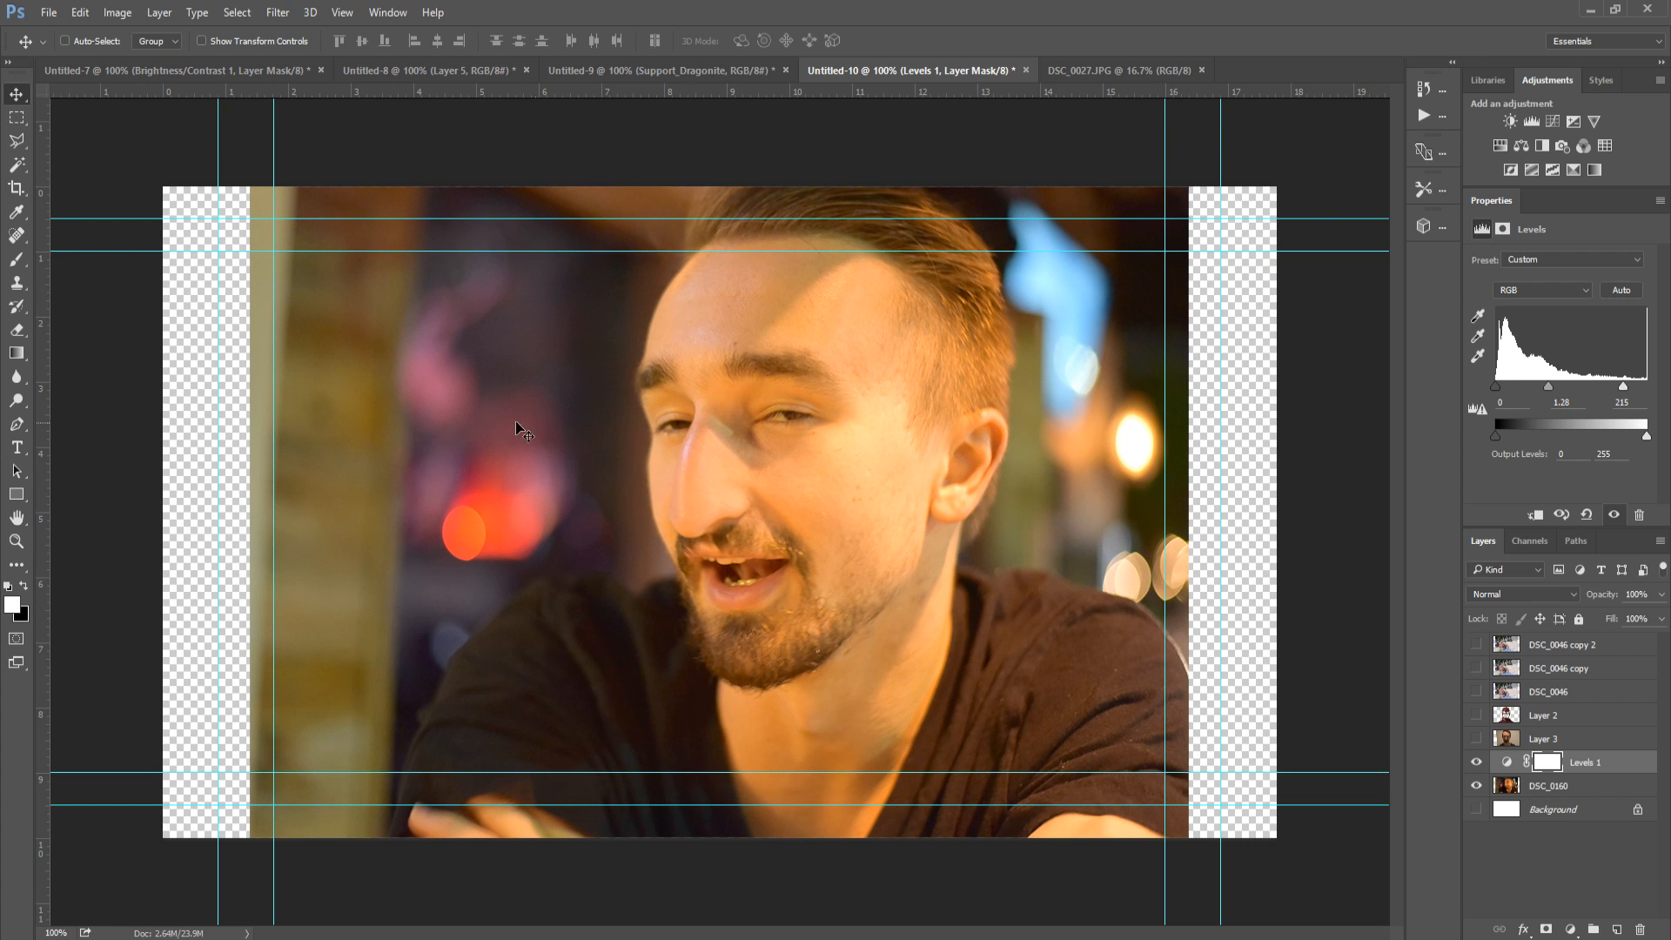
{"action": "left_click", "coordinate": [1476, 762]}
{"action": "left_click", "coordinate": [1475, 762]}
Add a Brightness/Contrast adjustment with brightness 28 and contrast 40, and a Hue/Saturation adjustment with saturation +4.
{"action": "left_click", "coordinate": [1508, 122]}
{"action": "left_click_drag", "start_coordinate": [1570, 301], "coordinate": [1594, 334]}
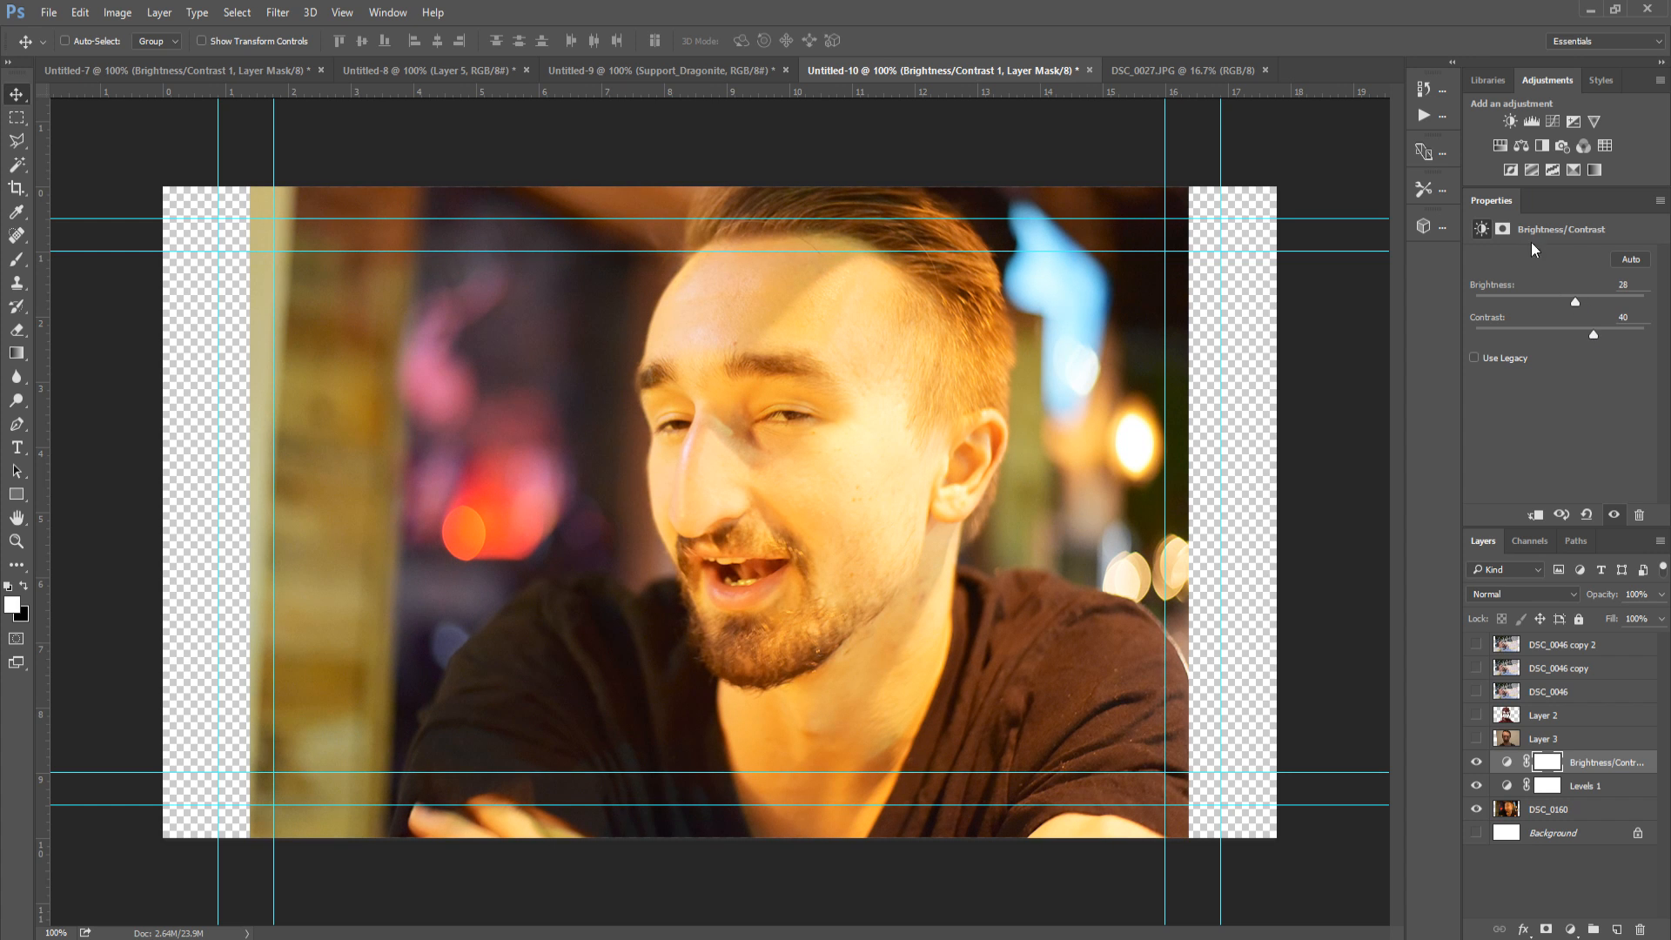
{"action": "left_click", "coordinate": [1500, 146]}
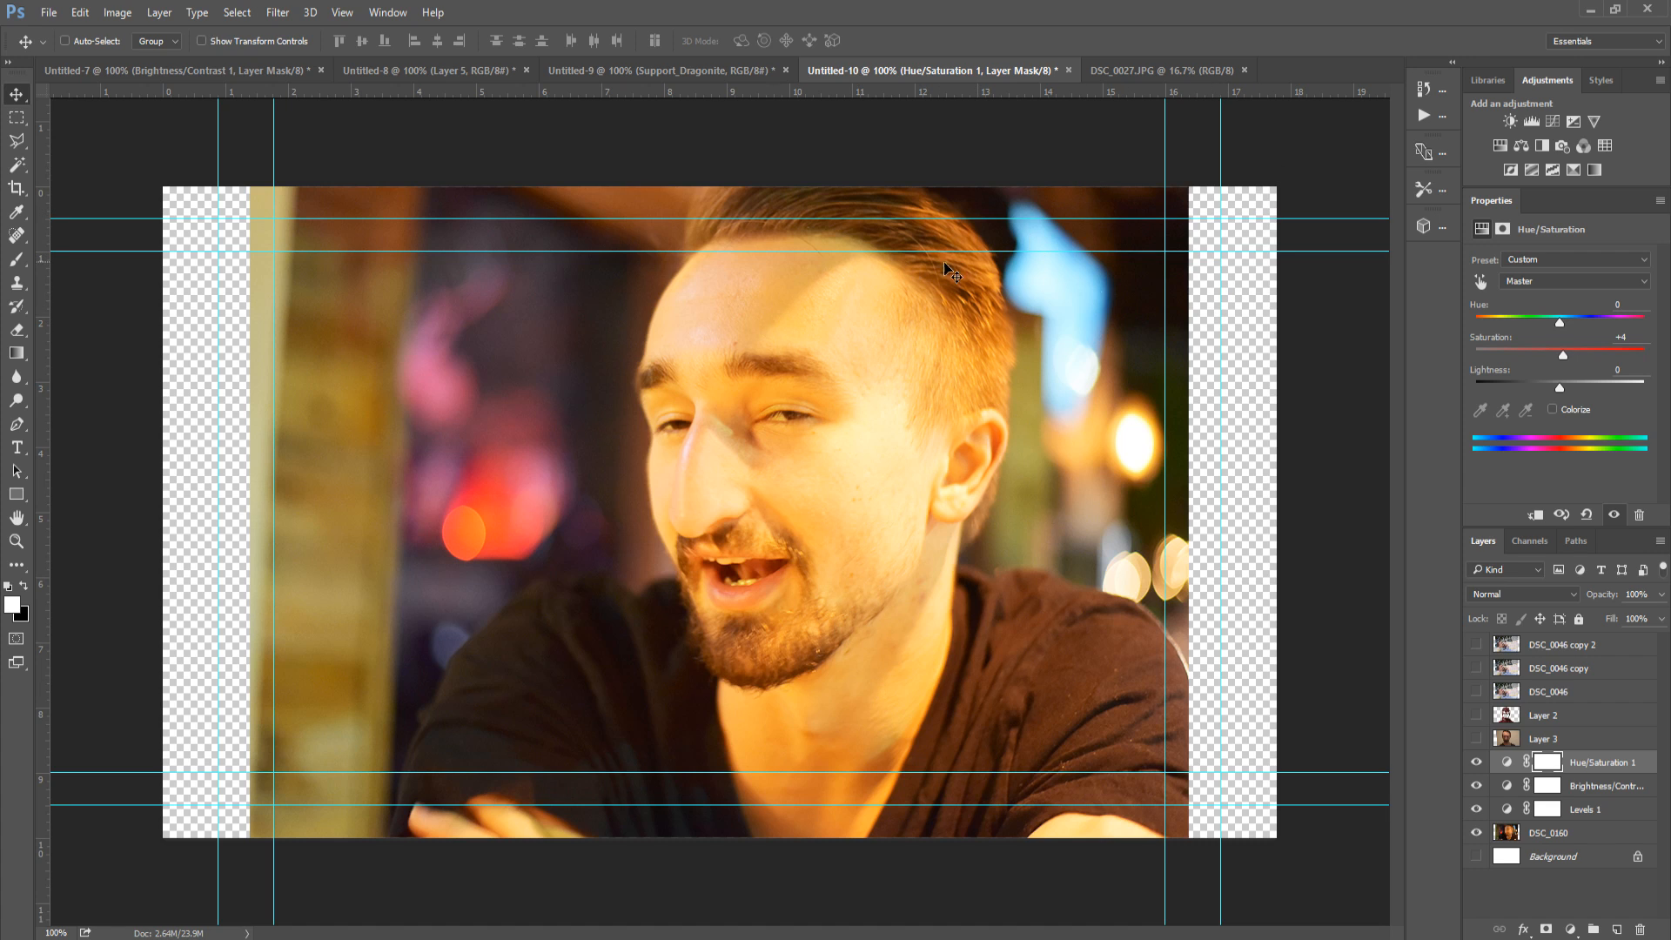
{"action": "left_click", "coordinate": [1577, 770]}
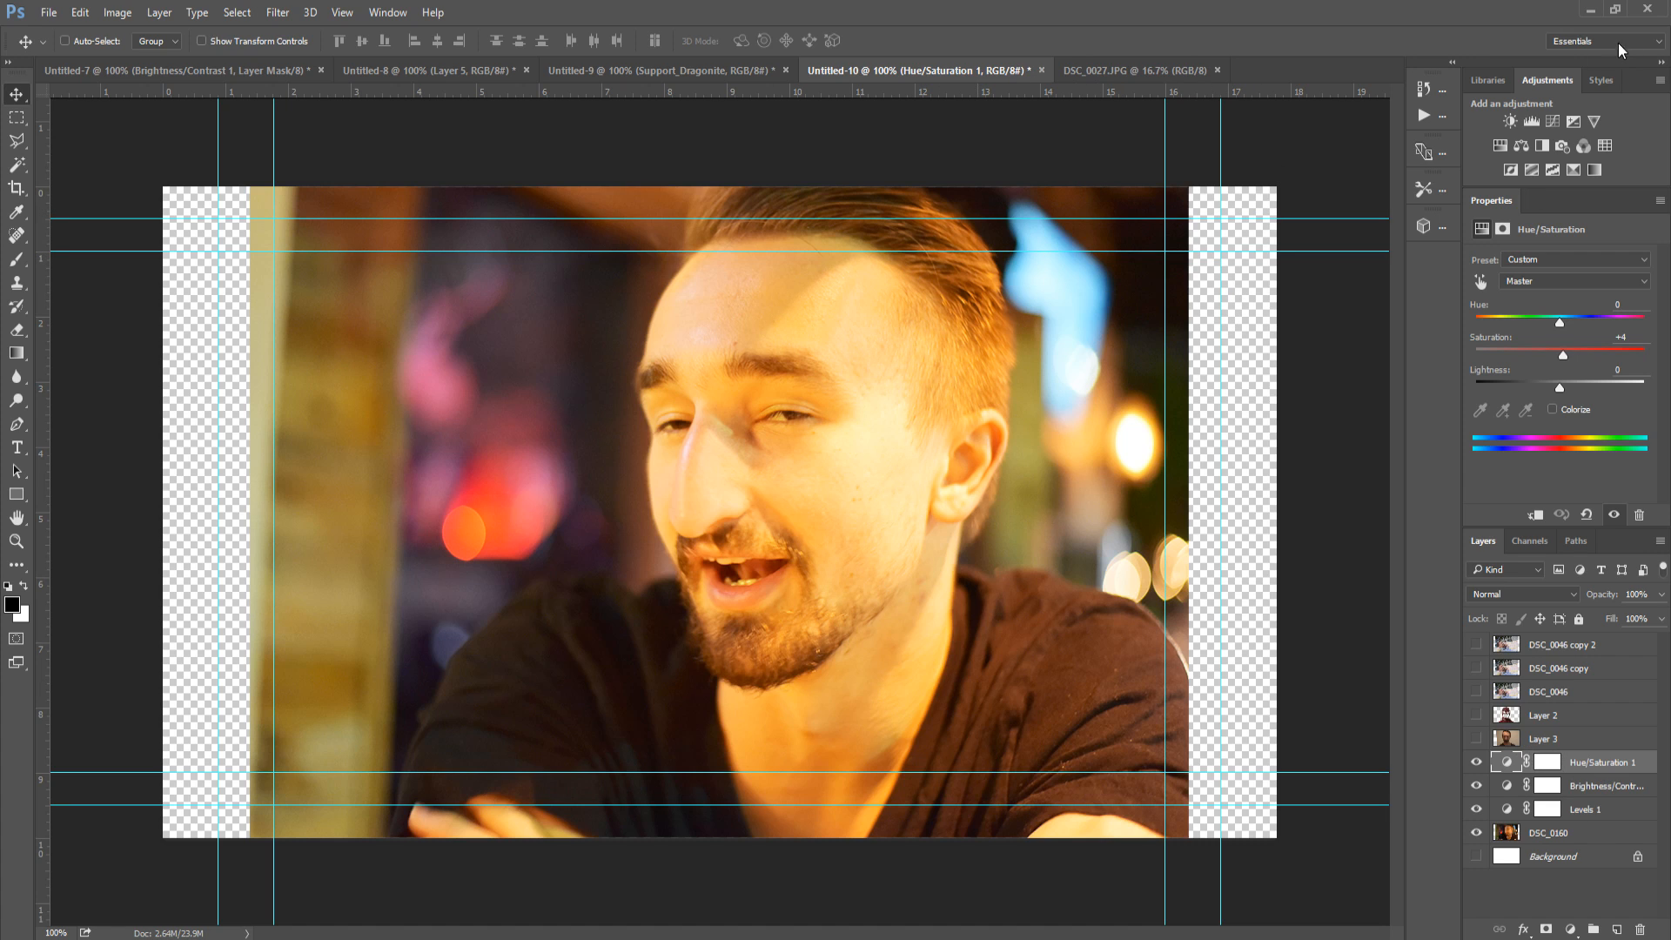
Delete all the adjustment layers above the DSC_0160 portrait.
{"action": "left_click", "coordinate": [1521, 144]}
{"action": "key", "text": "Delete"}
{"action": "key", "text": "Delete"}
{"action": "key", "text": "Delete"}
{"action": "key", "text": "Delete"}
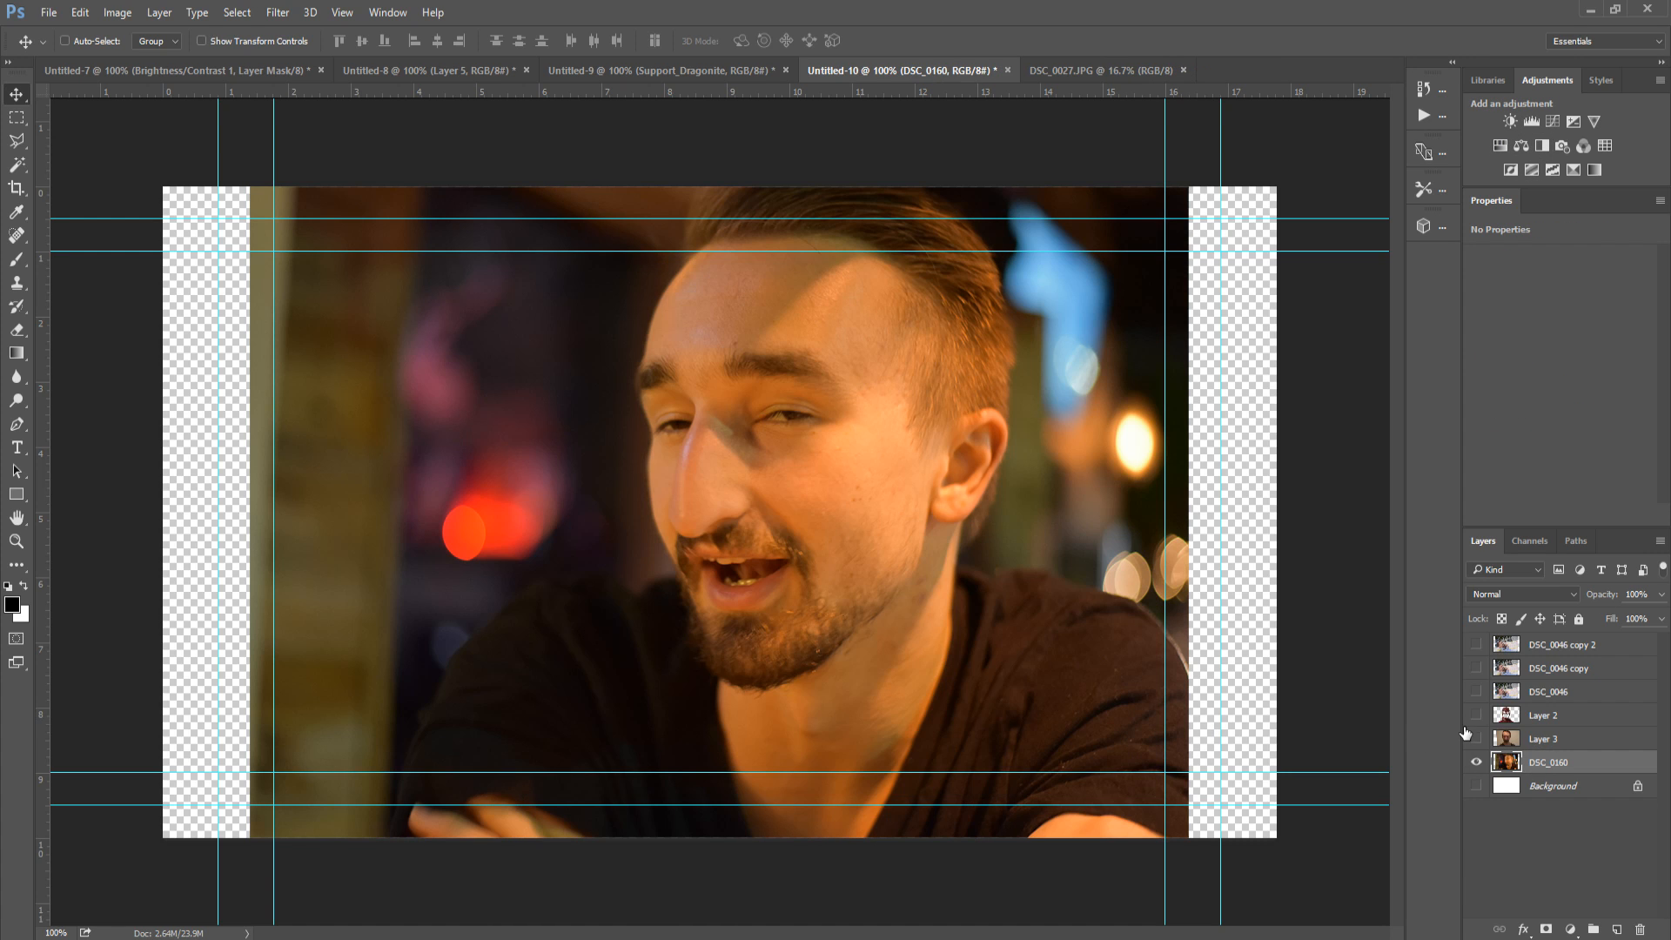
Hide the DSC_0160 portrait and show the red mask on Layer 2 over the frontal portrait on Layer 3.
{"action": "left_click", "coordinate": [1476, 762]}
{"action": "left_click", "coordinate": [1475, 714]}
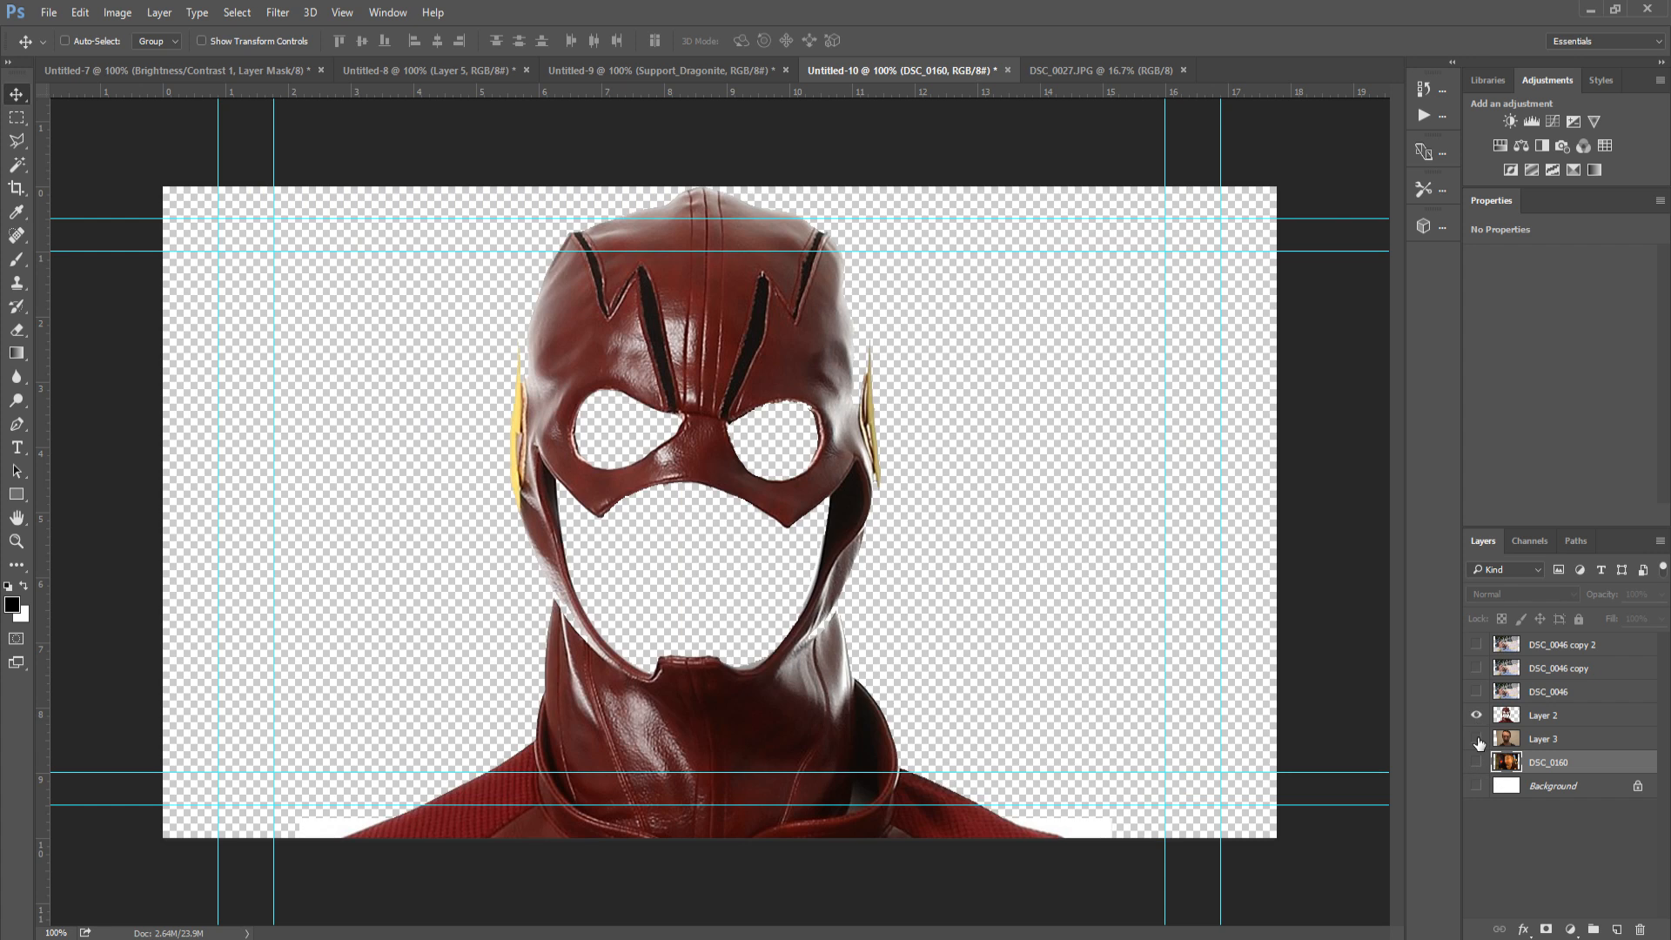
{"action": "left_click", "coordinate": [1476, 738]}
{"action": "left_click", "coordinate": [1479, 740]}
{"action": "left_click", "coordinate": [1477, 738]}
Compare the portrait with and without the mask by toggling the visibility of Layer 3 and Layer 2.
{"action": "left_click", "coordinate": [1549, 739]}
{"action": "mouse_move", "coordinate": [1008, 560]}
{"action": "left_mouse_down"}
{"action": "mouse_move", "coordinate": [982, 550]}
{"action": "mouse_move", "coordinate": [1025, 540]}
{"action": "mouse_move", "coordinate": [1007, 559]}
{"action": "left_mouse_up"}
{"action": "left_click", "coordinate": [1476, 739]}
{"action": "left_click", "coordinate": [1476, 738]}
{"action": "left_click", "coordinate": [1475, 738]}
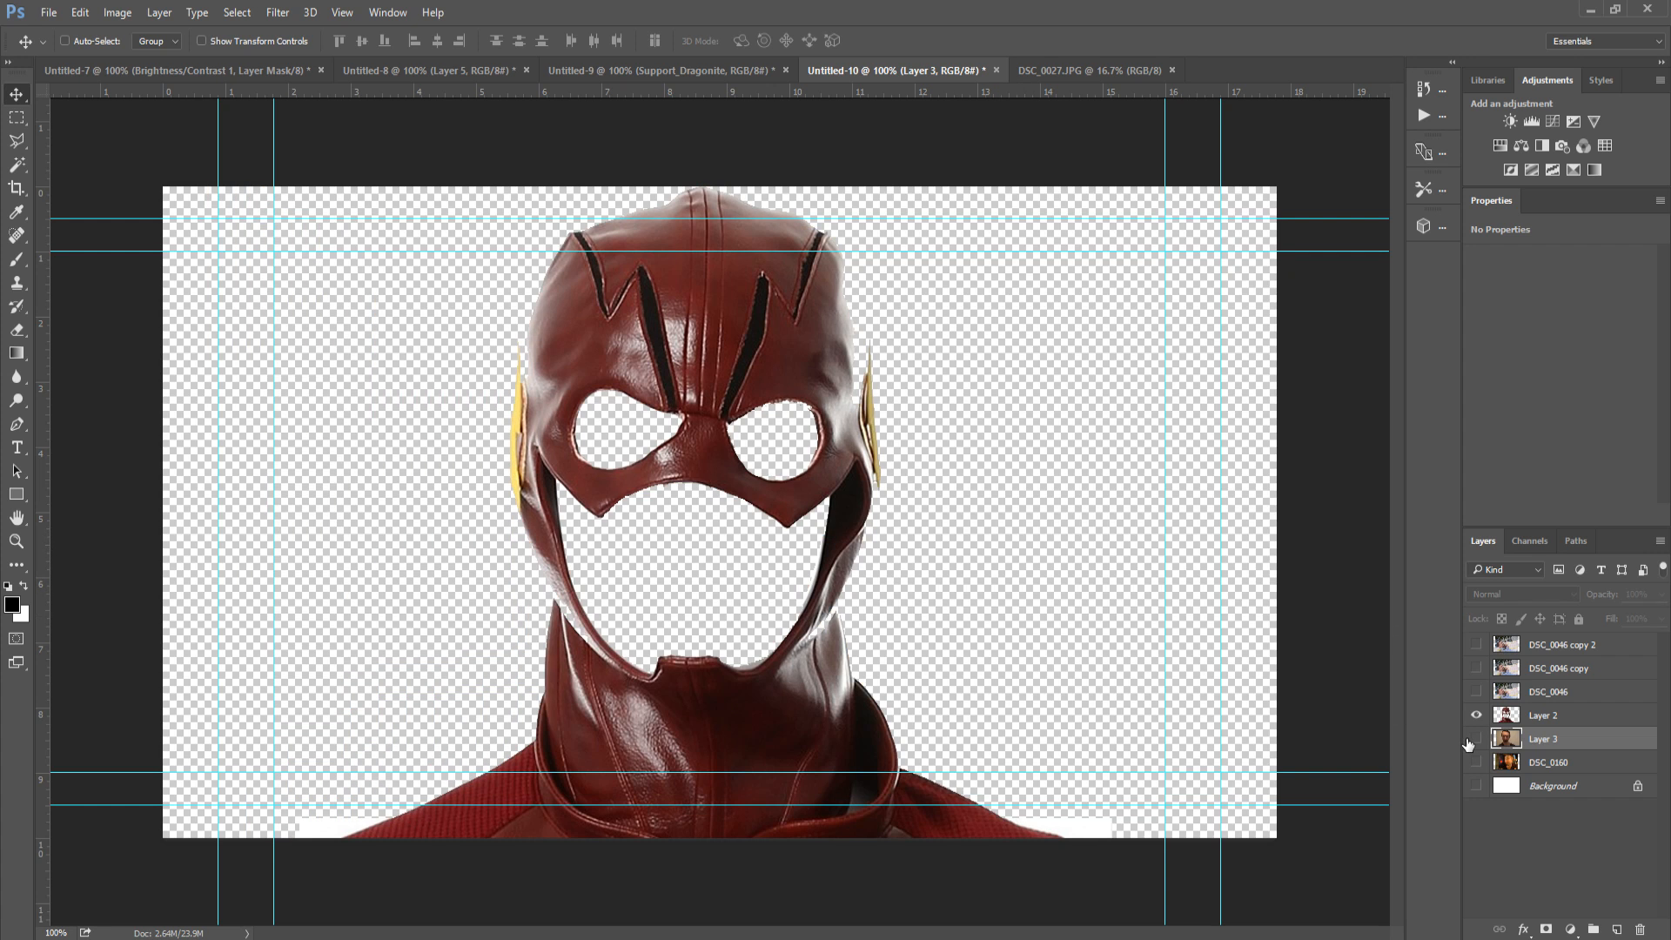
{"action": "left_click", "coordinate": [1475, 738]}
{"action": "left_click_drag", "start_coordinate": [1175, 693], "coordinate": [1176, 692]}
{"action": "left_click", "coordinate": [1476, 714]}
{"action": "left_click", "coordinate": [1475, 715]}
Lower the opacity of the red mask on Layer 2 to 38%.
{"action": "left_click", "coordinate": [1545, 715]}
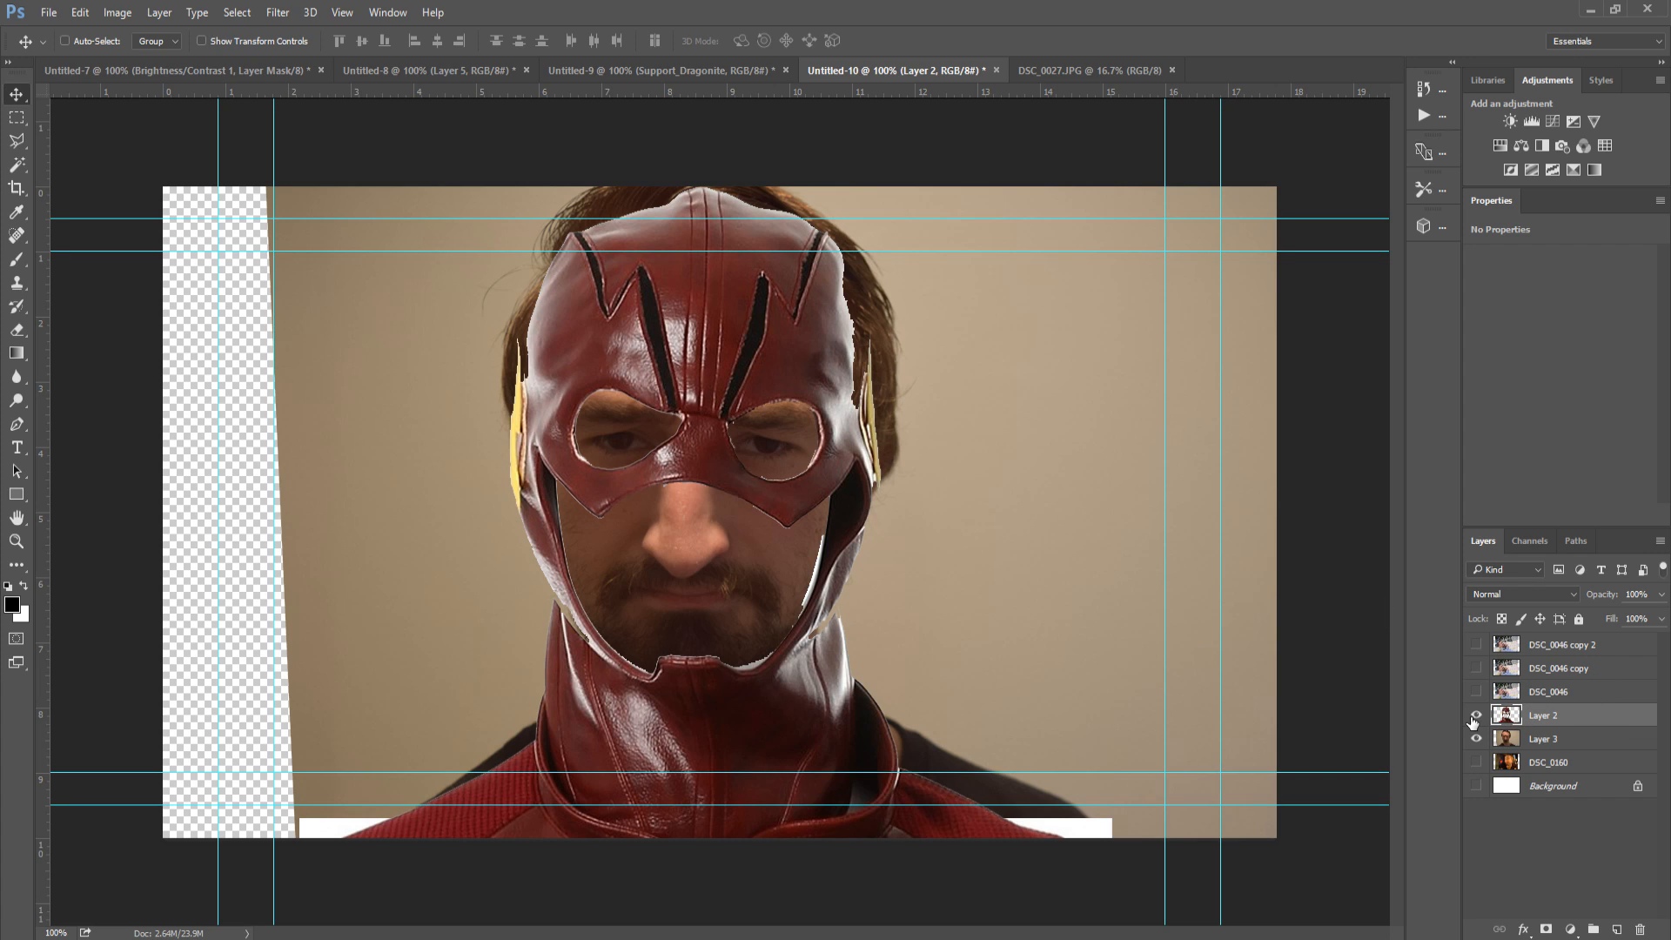
{"action": "left_click", "coordinate": [1661, 594]}
{"action": "left_click_drag", "start_coordinate": [1659, 616], "coordinate": [1616, 618]}
Hide Layer 2 and cut away the beige wall left of the man's head on Layer 3 using a Magic Wand selection.
{"action": "left_click", "coordinate": [1599, 741]}
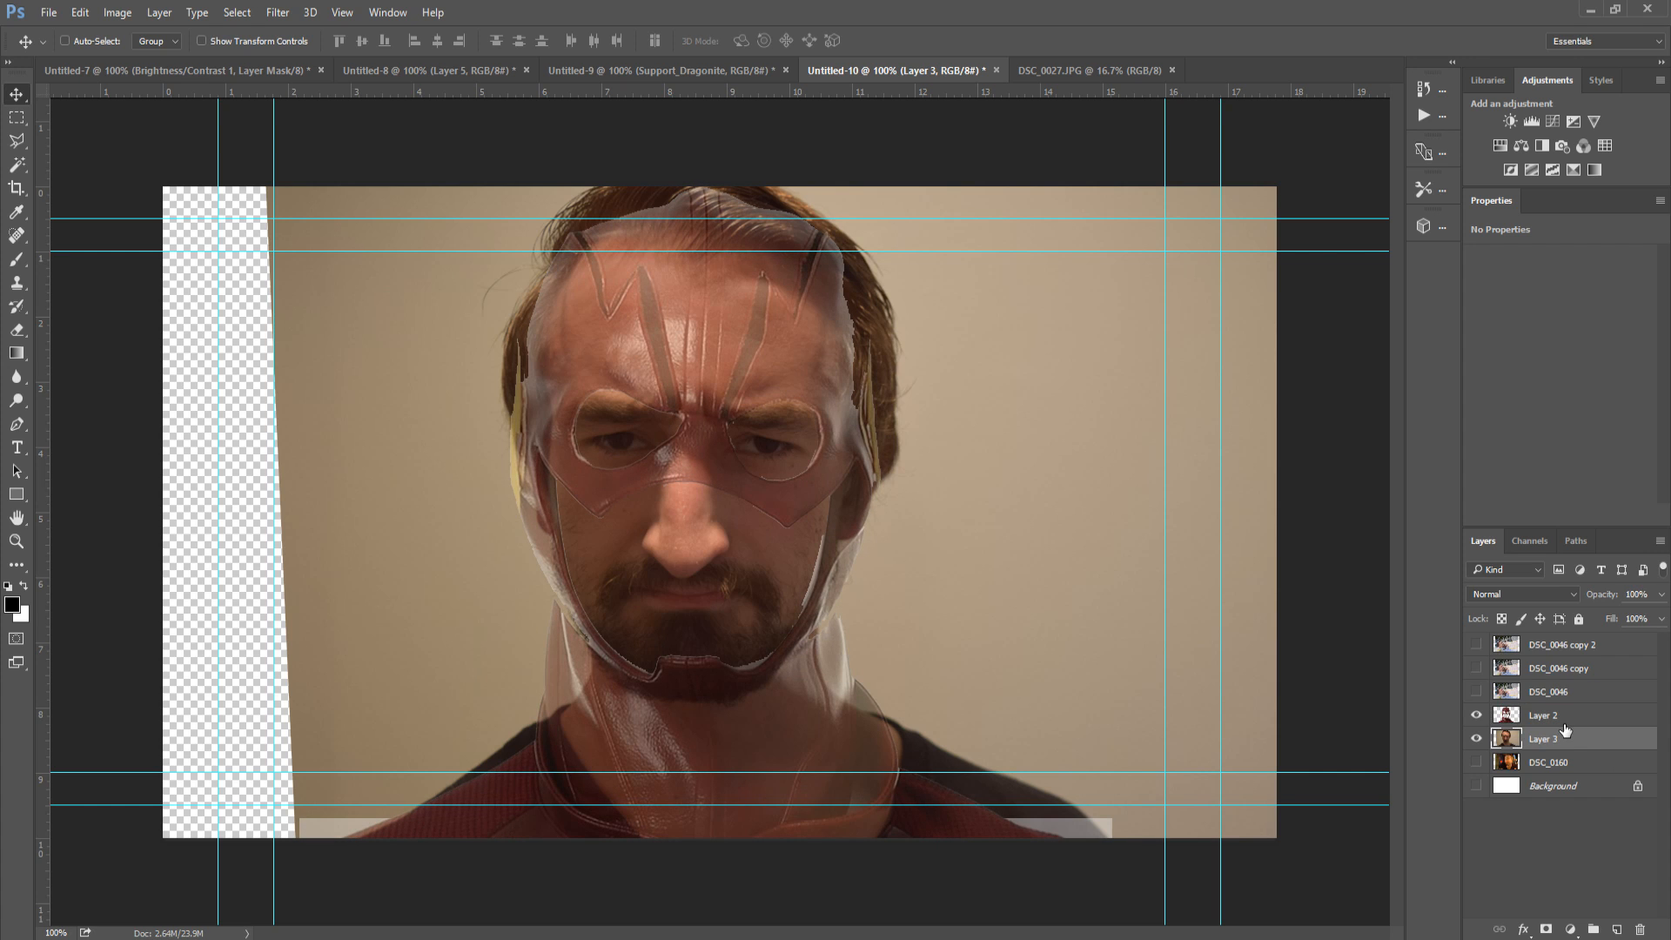
{"action": "key", "text": "g"}
{"action": "key", "text": "v"}
{"action": "key", "text": "w"}
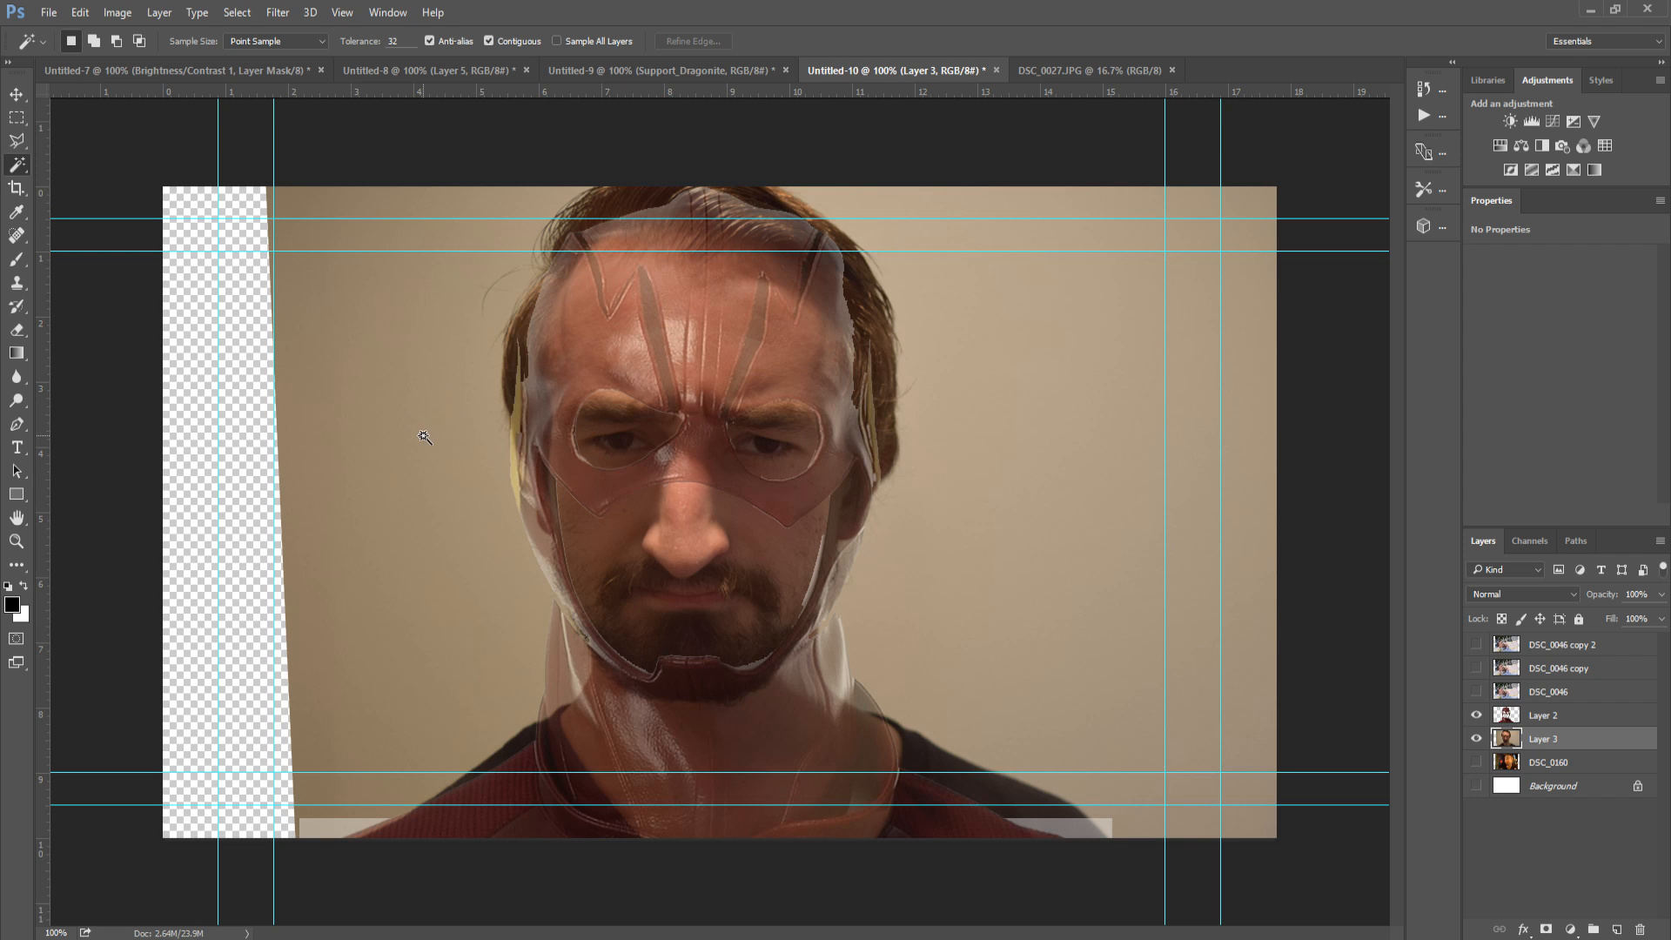
{"action": "left_click", "coordinate": [424, 436]}
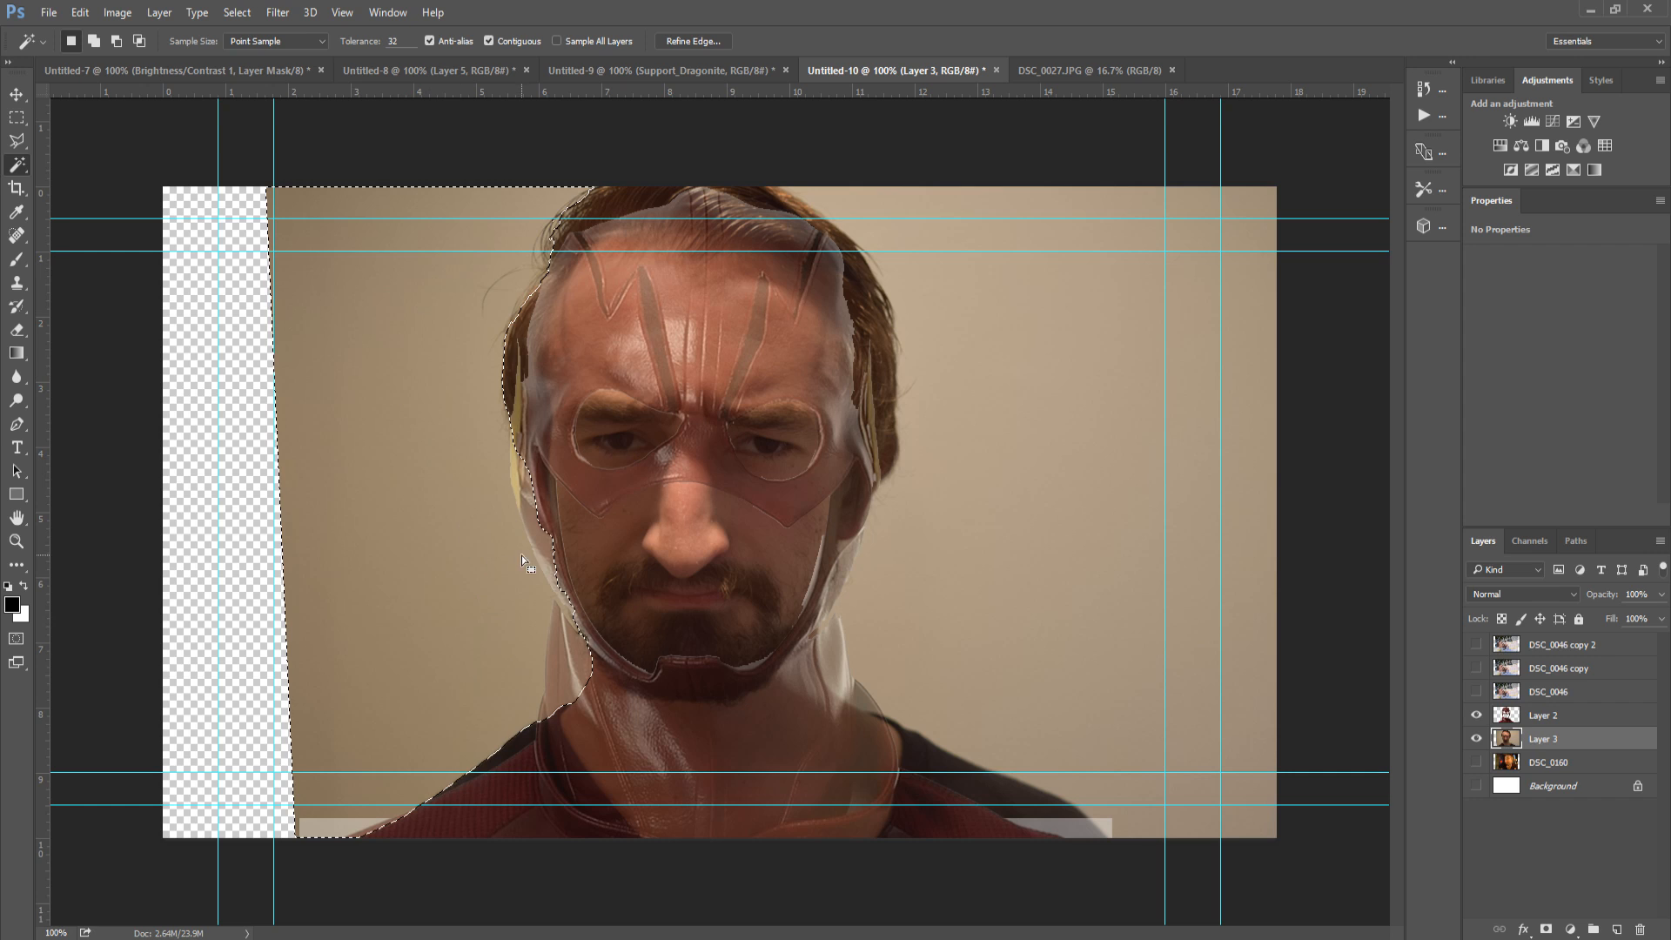
{"action": "left_click", "coordinate": [1476, 715]}
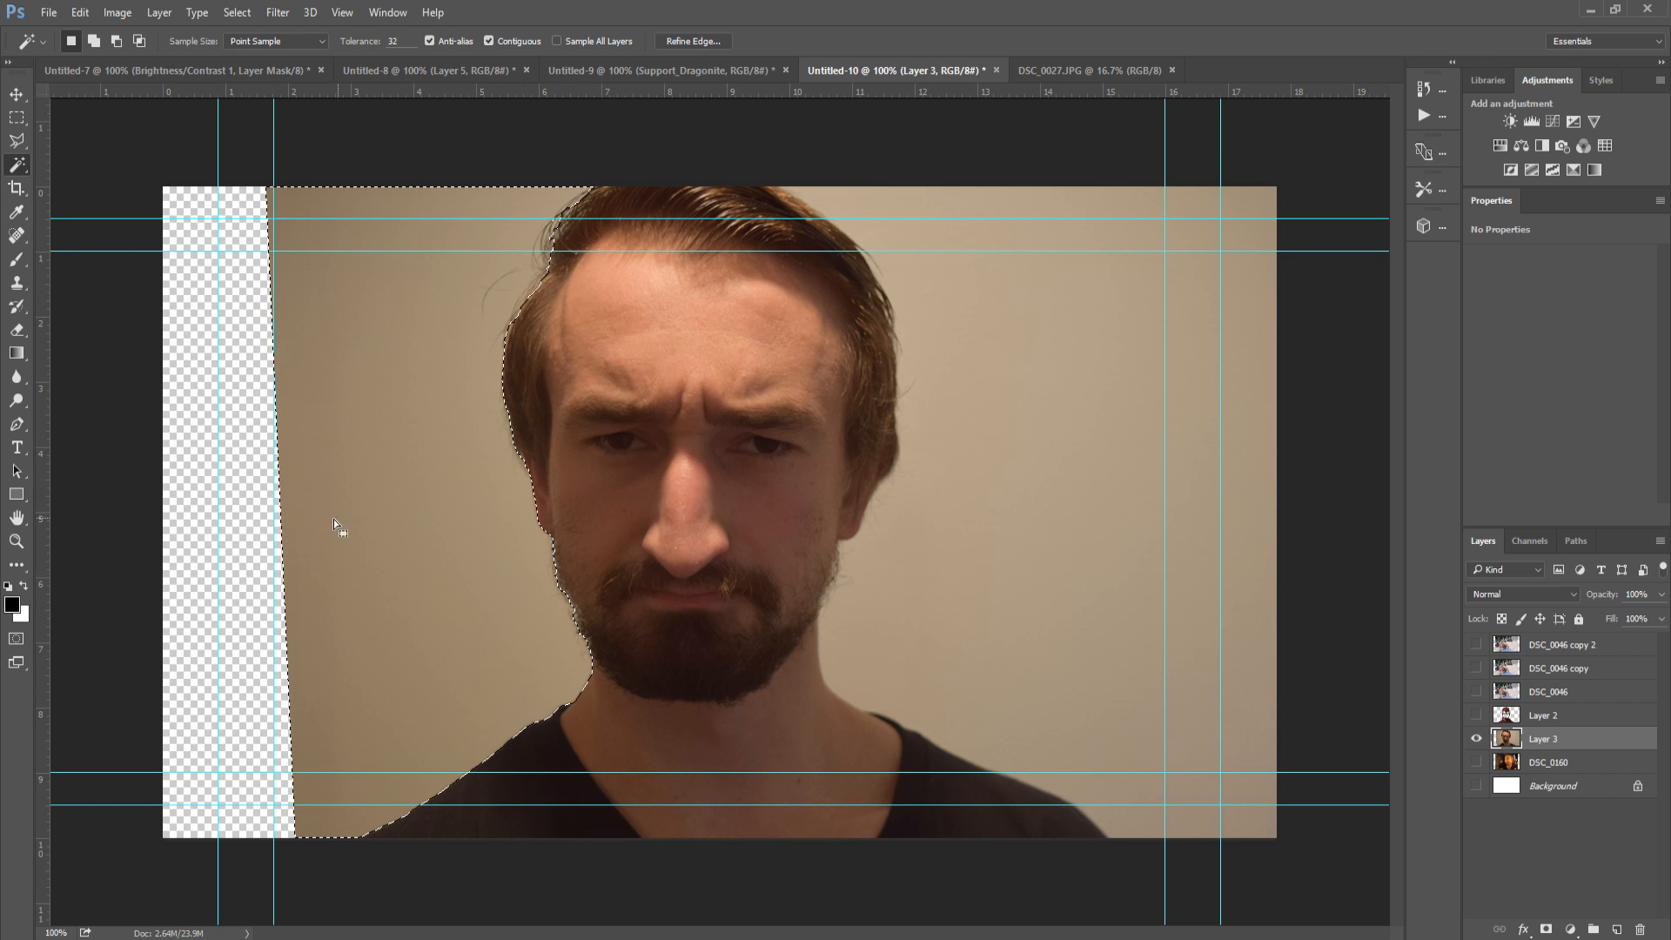
{"action": "key", "text": "e"}
{"action": "key", "text": "w"}
{"action": "key", "text": "ctrl+d"}
{"action": "key", "text": "ctrl+x"}
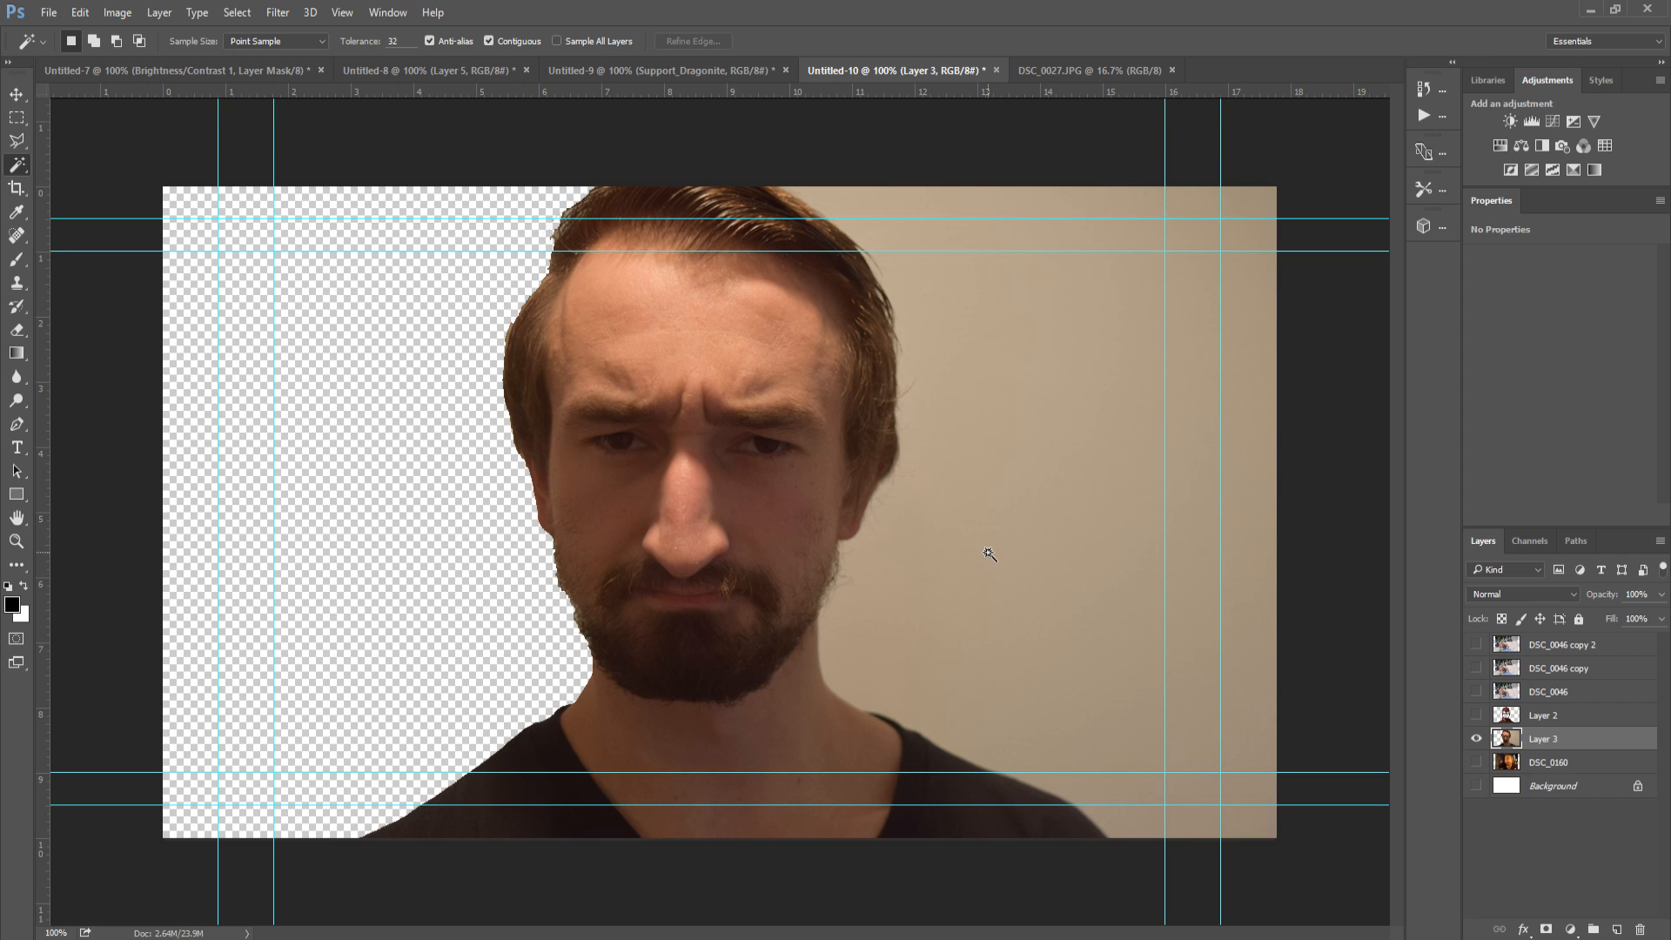
Select the remaining wall right of the man's head with the Magic Wand and cut it from Layer 3.
{"action": "left_click", "coordinate": [1007, 553]}
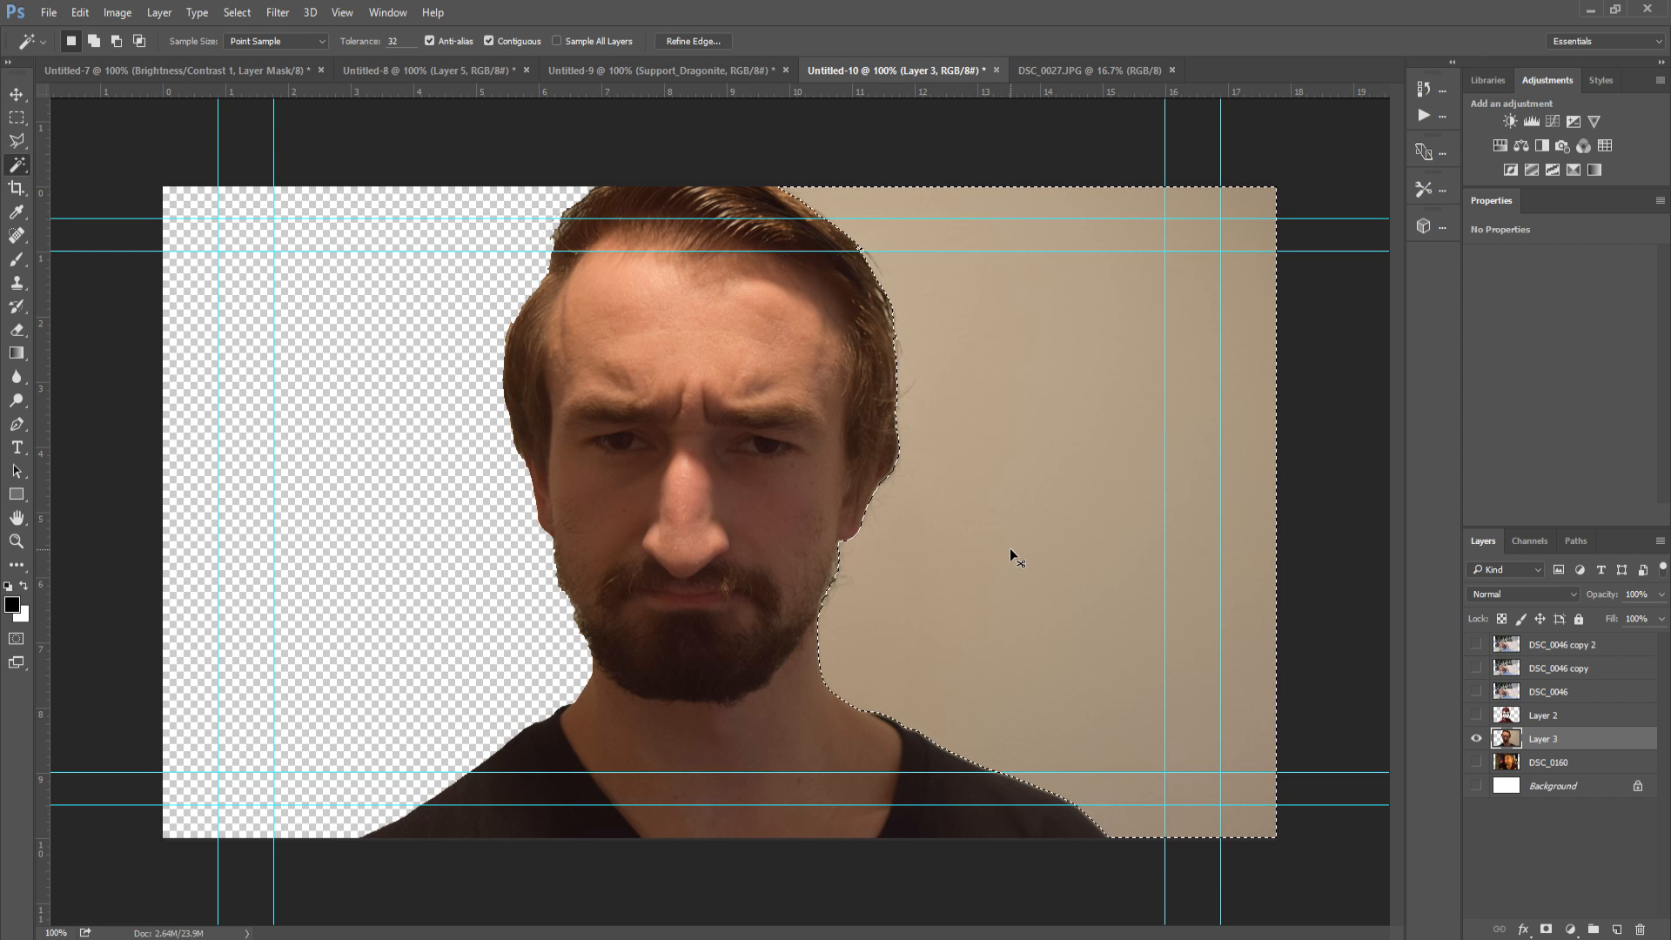
{"action": "key", "text": "ctrl+x"}
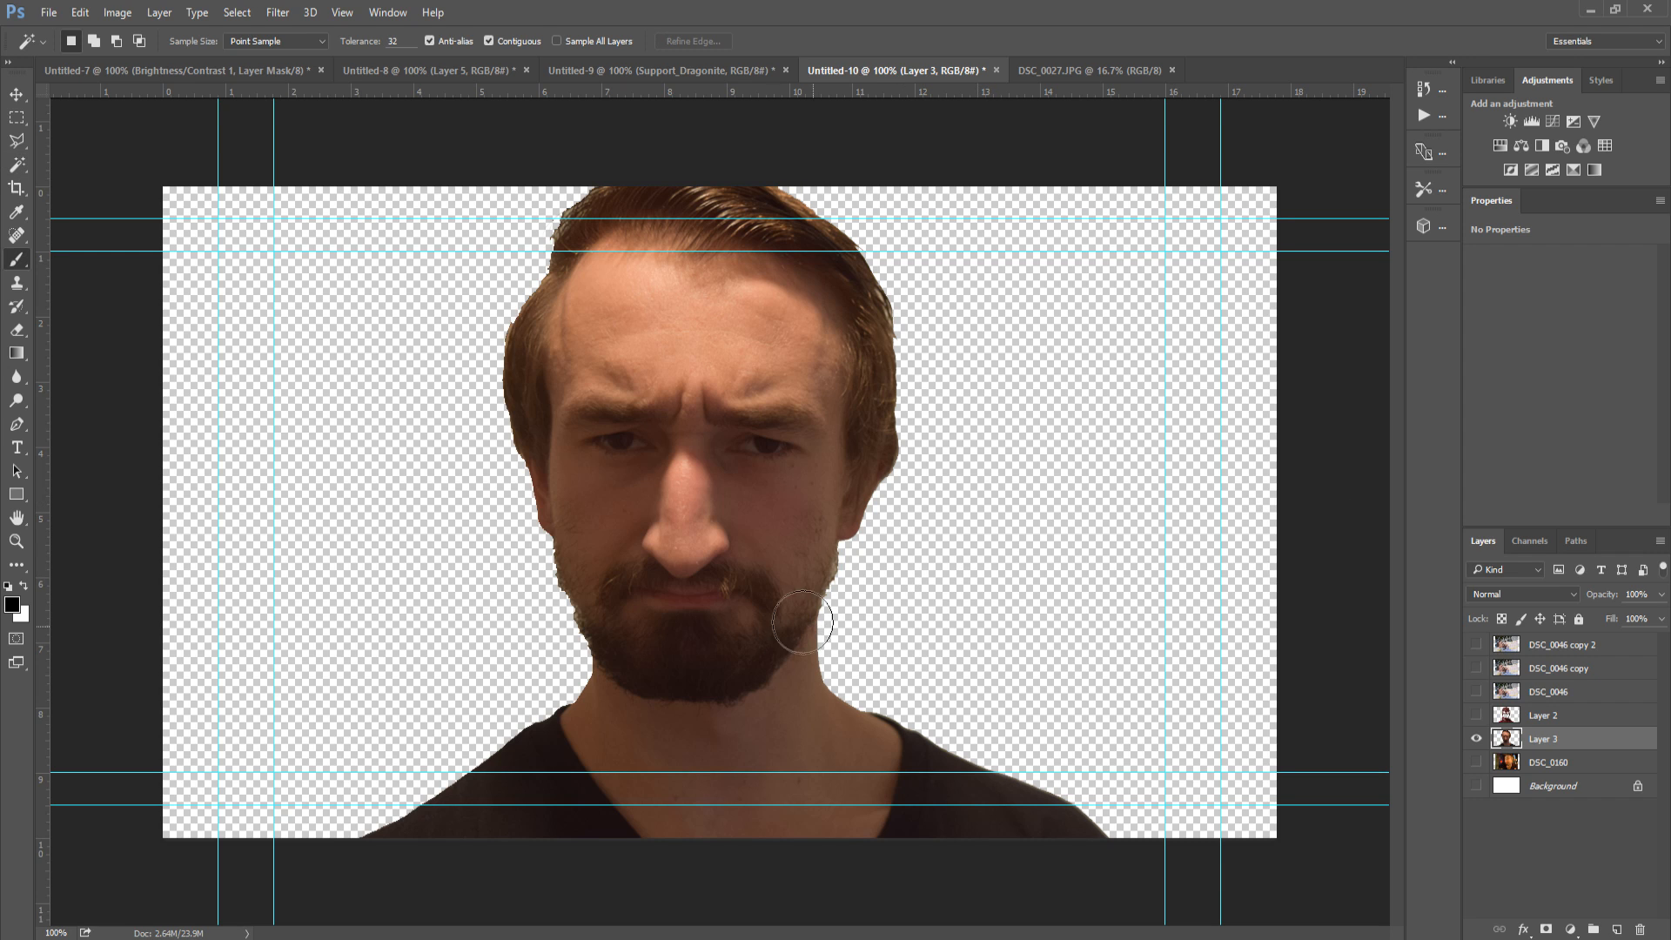
{"action": "key", "text": "v"}
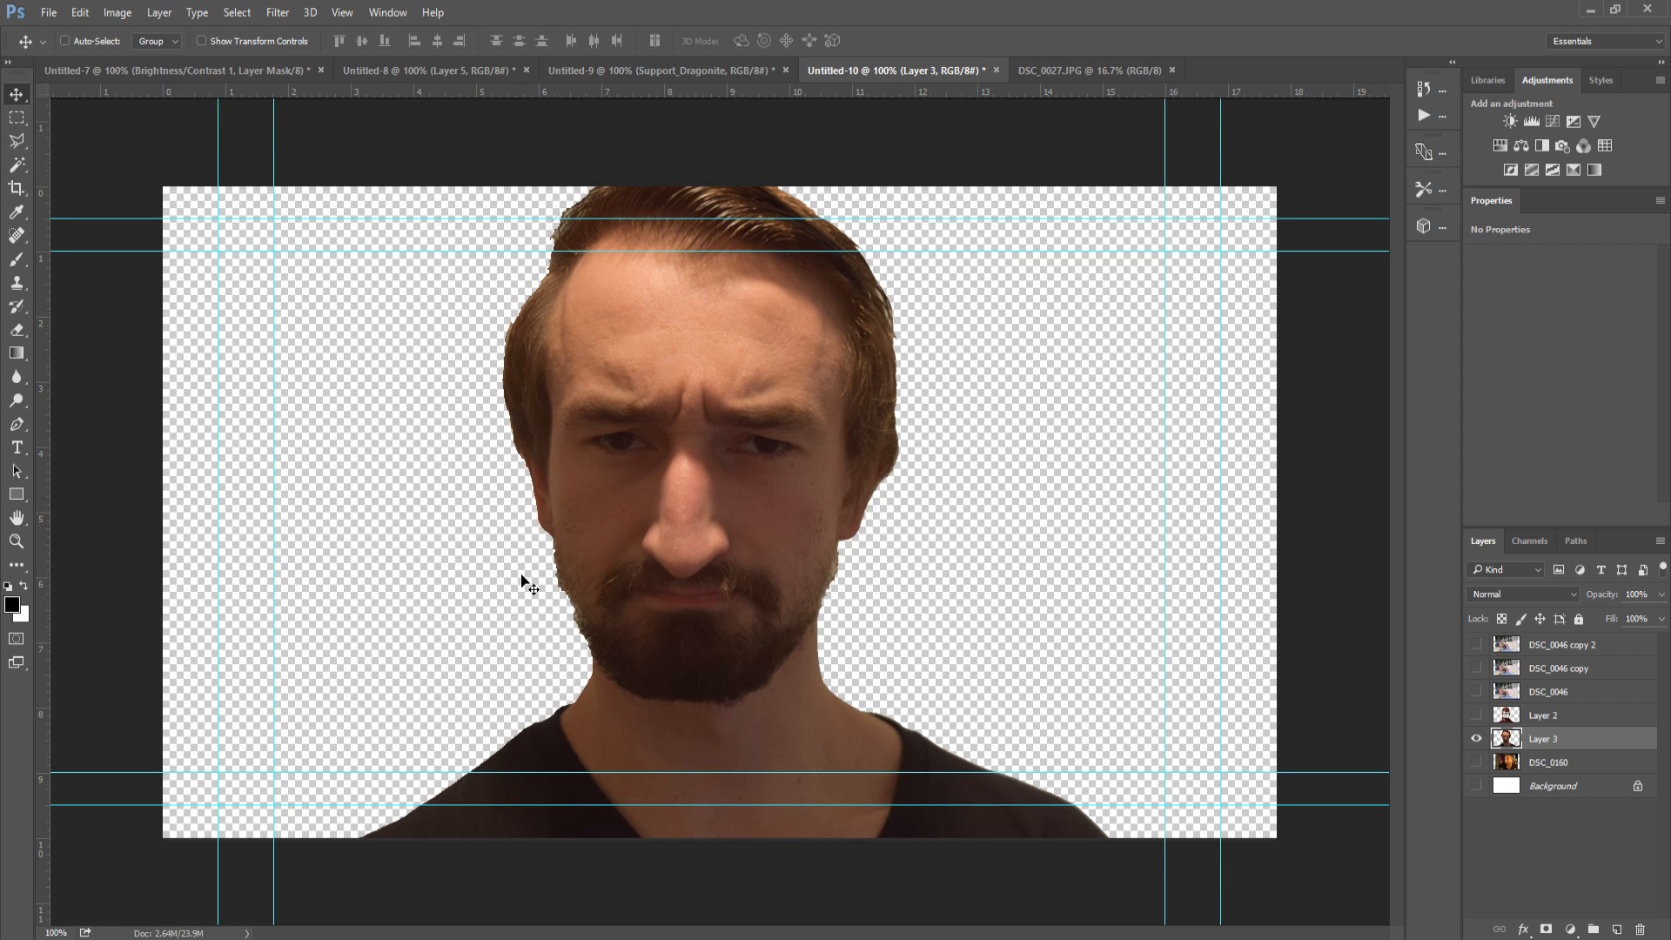
Check the mask overlay on the cut-out portrait by toggling the visibility of Layer 2.
{"action": "left_click", "coordinate": [1475, 715]}
{"action": "left_click", "coordinate": [1476, 716]}
{"action": "left_click", "coordinate": [1476, 715]}
{"action": "left_click", "coordinate": [1475, 716]}
{"action": "left_click", "coordinate": [1476, 715]}
{"action": "left_click", "coordinate": [1476, 715]}
Show the red mask on Layer 2 and restore its opacity to 100%.
{"action": "left_click", "coordinate": [1577, 717]}
{"action": "left_click", "coordinate": [1476, 715]}
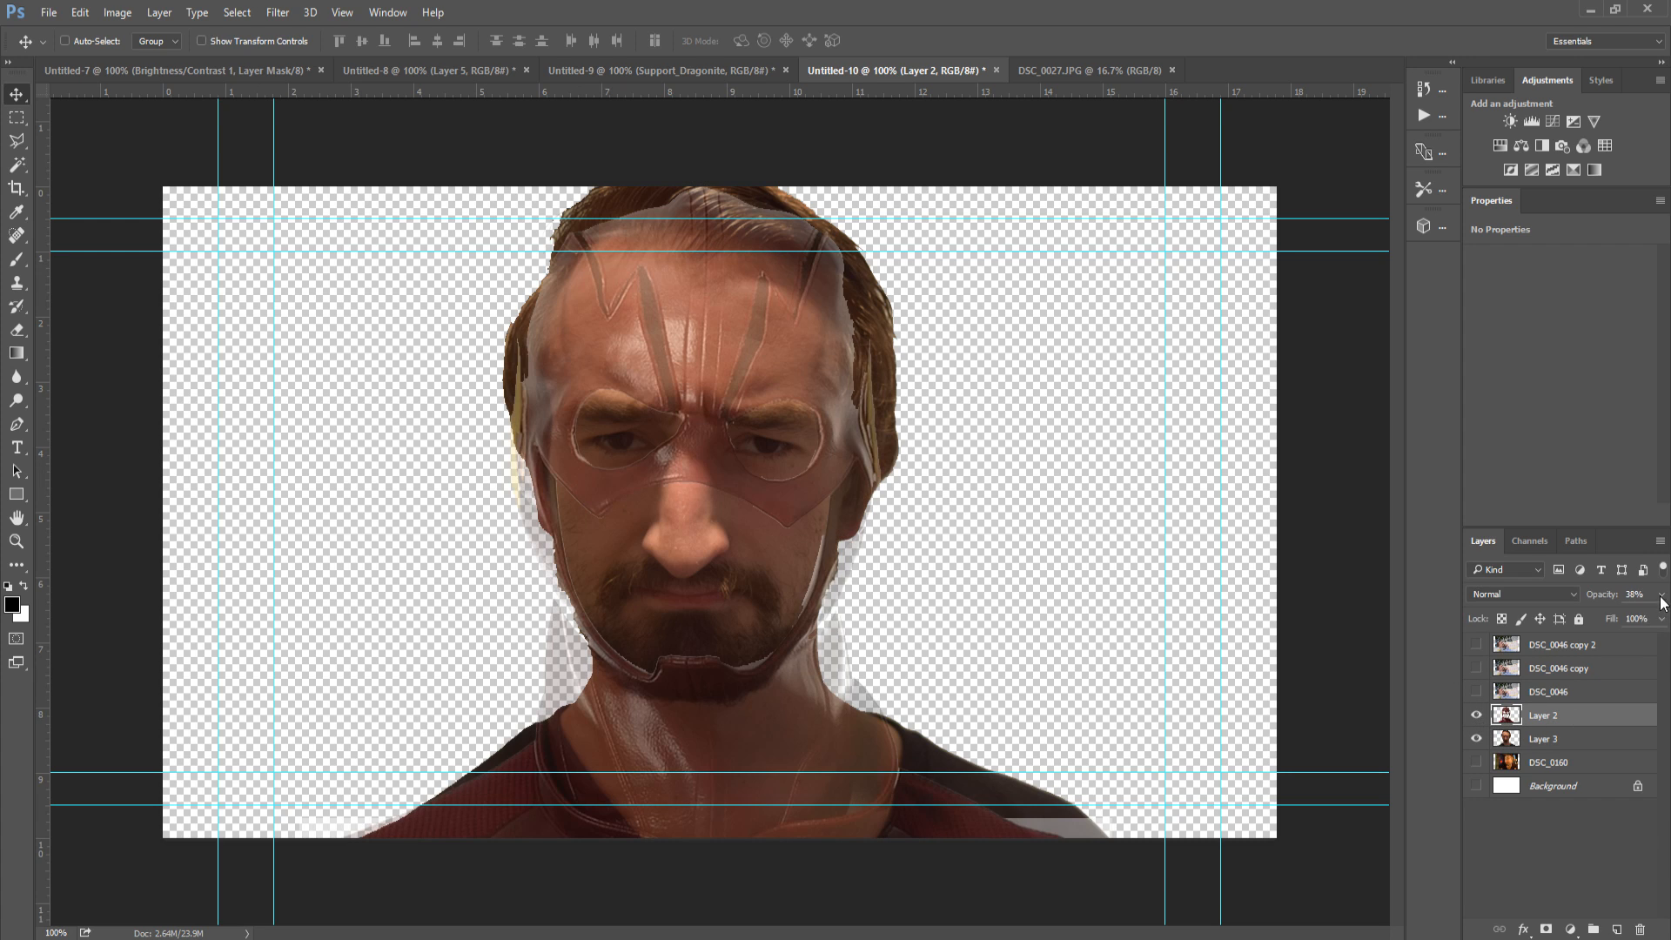
{"action": "left_click", "coordinate": [1571, 696]}
{"action": "left_click", "coordinate": [1561, 730]}
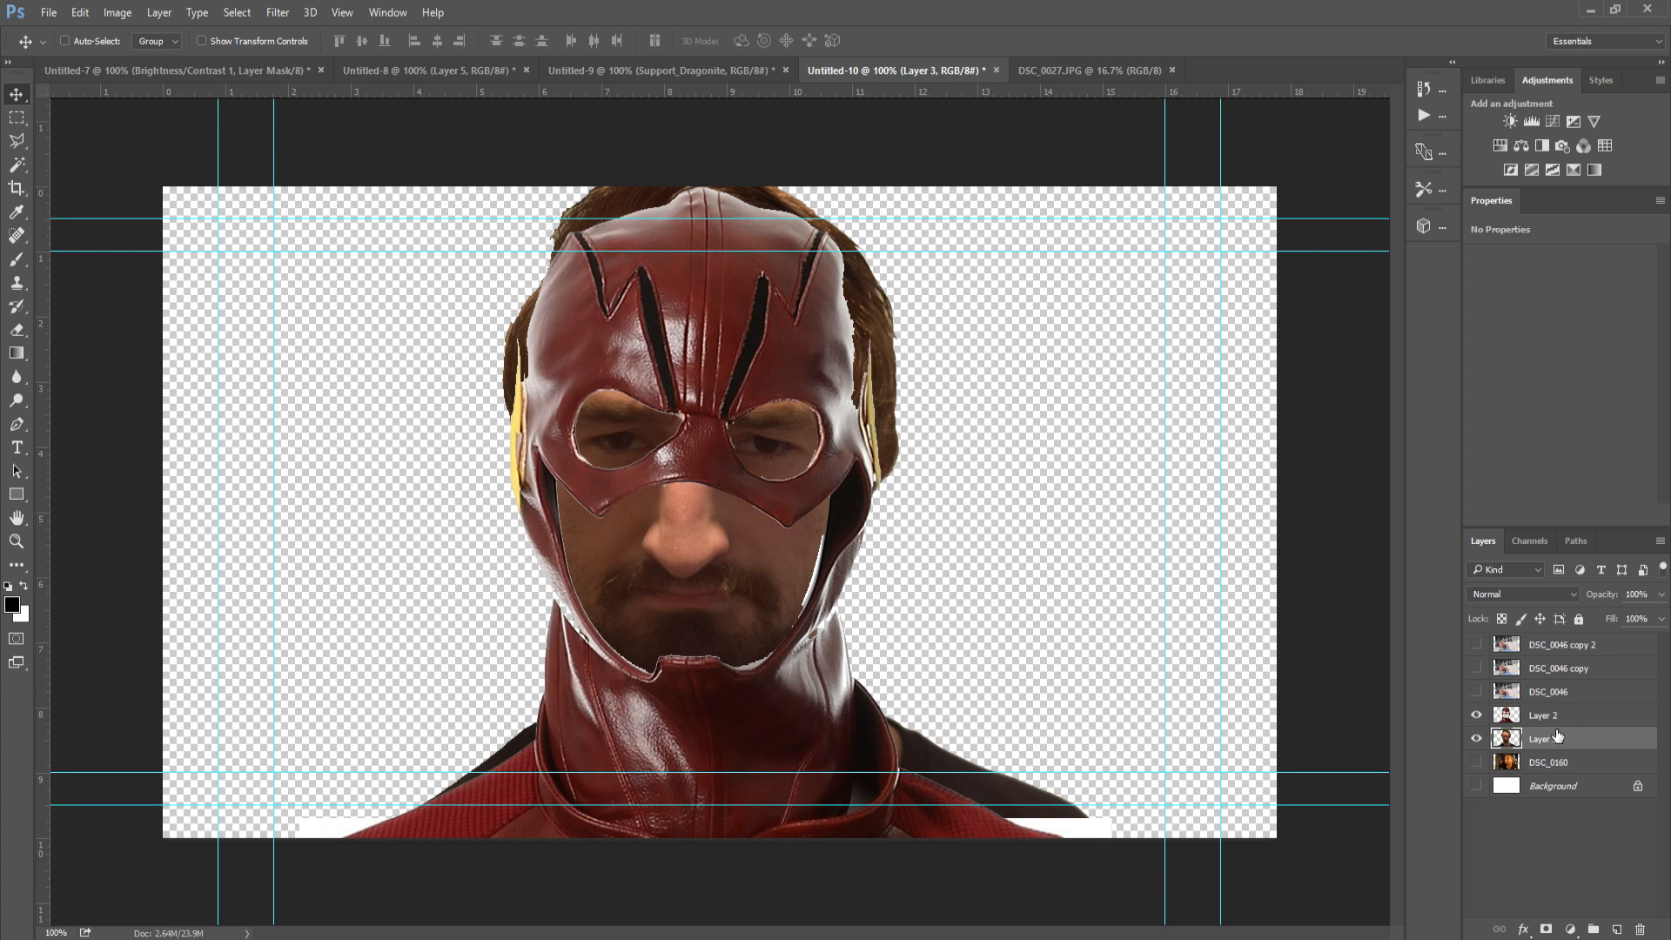
Compare the cut-out face with and without the fully opaque red mask by toggling Layer 2's visibility.
{"action": "left_click", "coordinate": [1551, 722]}
{"action": "left_click", "coordinate": [1475, 716]}
{"action": "left_click", "coordinate": [1474, 716]}
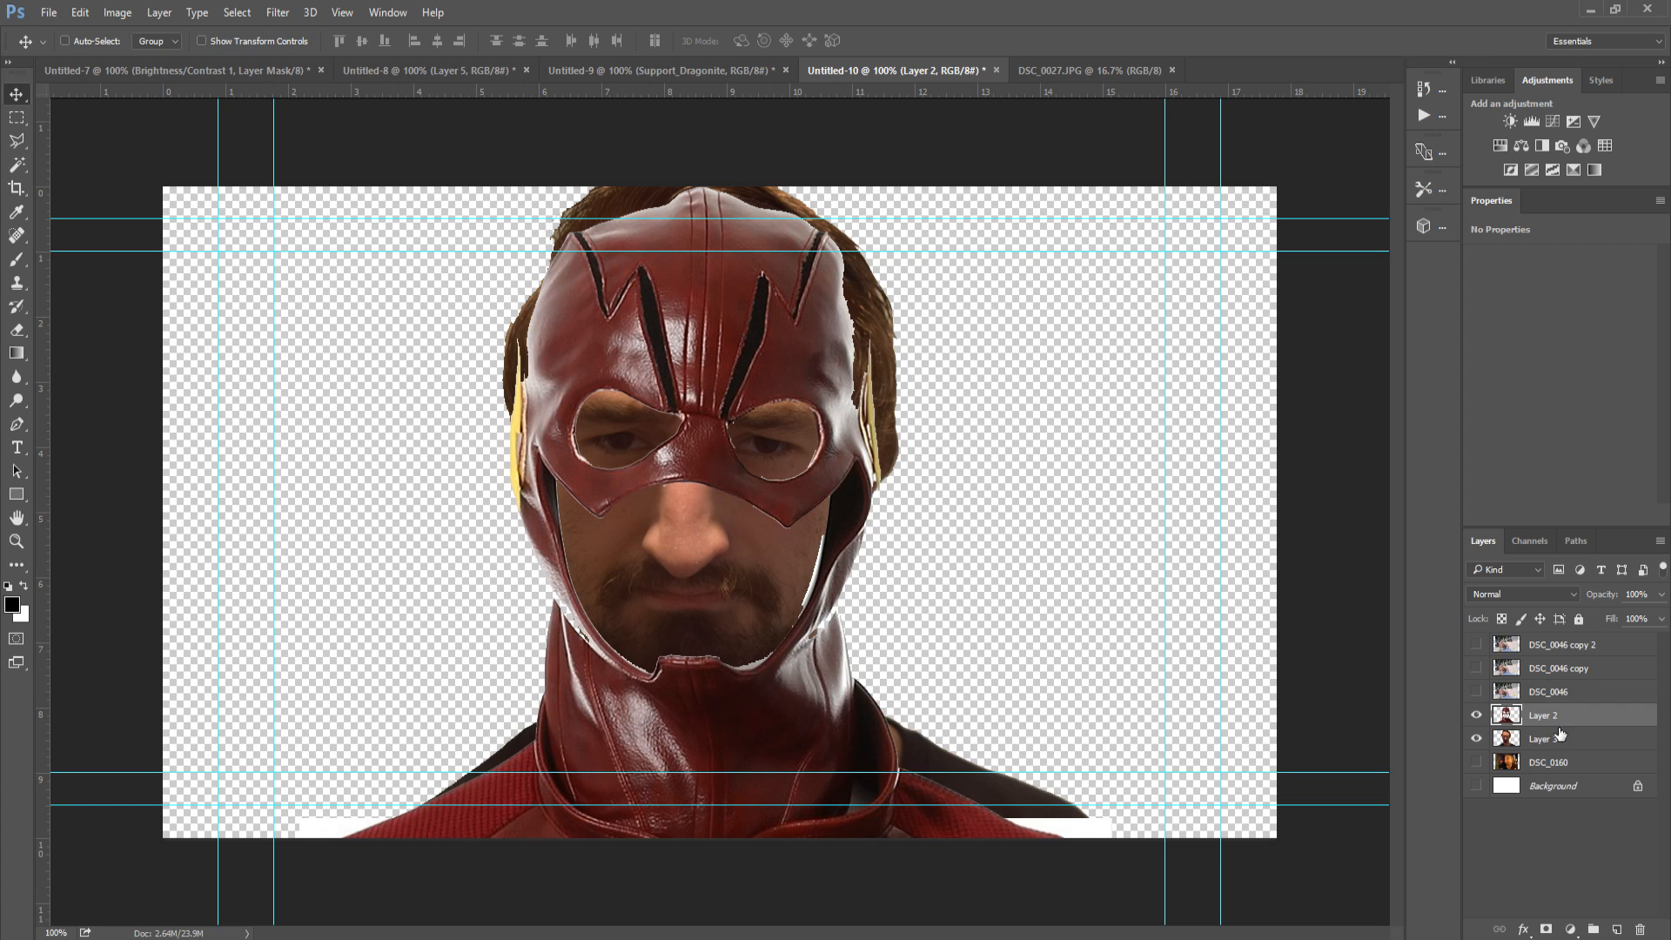
{"action": "left_click", "coordinate": [1577, 738]}
{"action": "left_click", "coordinate": [1479, 714]}
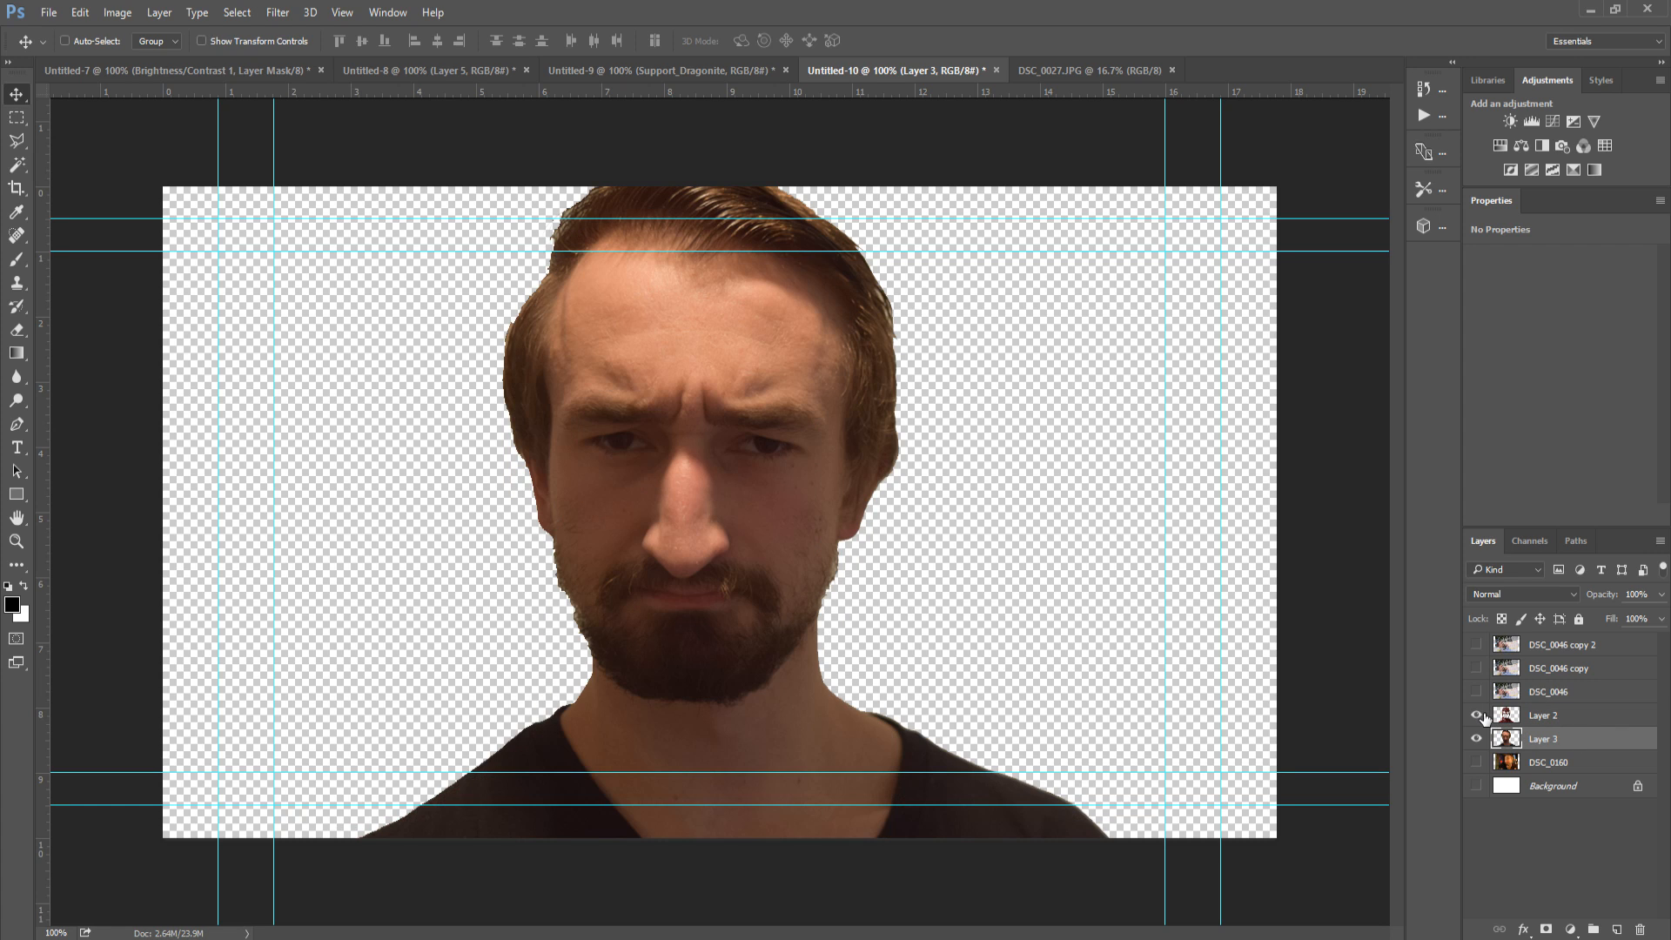
Show the red mask on Layer 2 and erase the hair and shirt that extend beyond it on Layer 3.
{"action": "left_click", "coordinate": [1478, 714]}
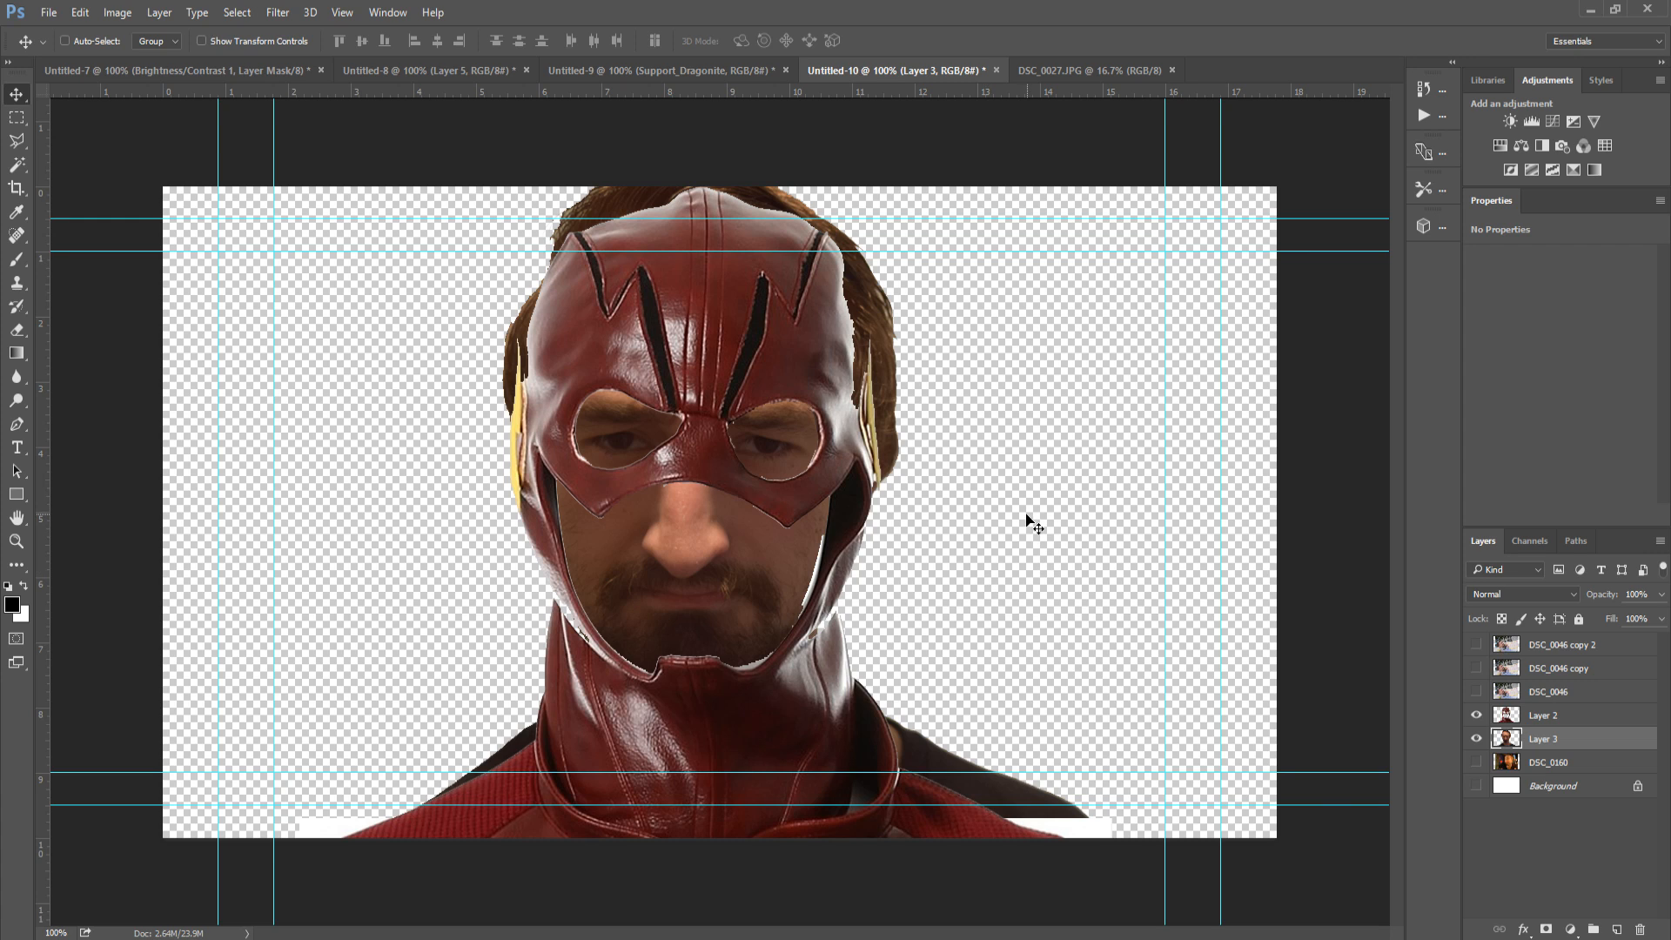
{"action": "key", "text": "e"}
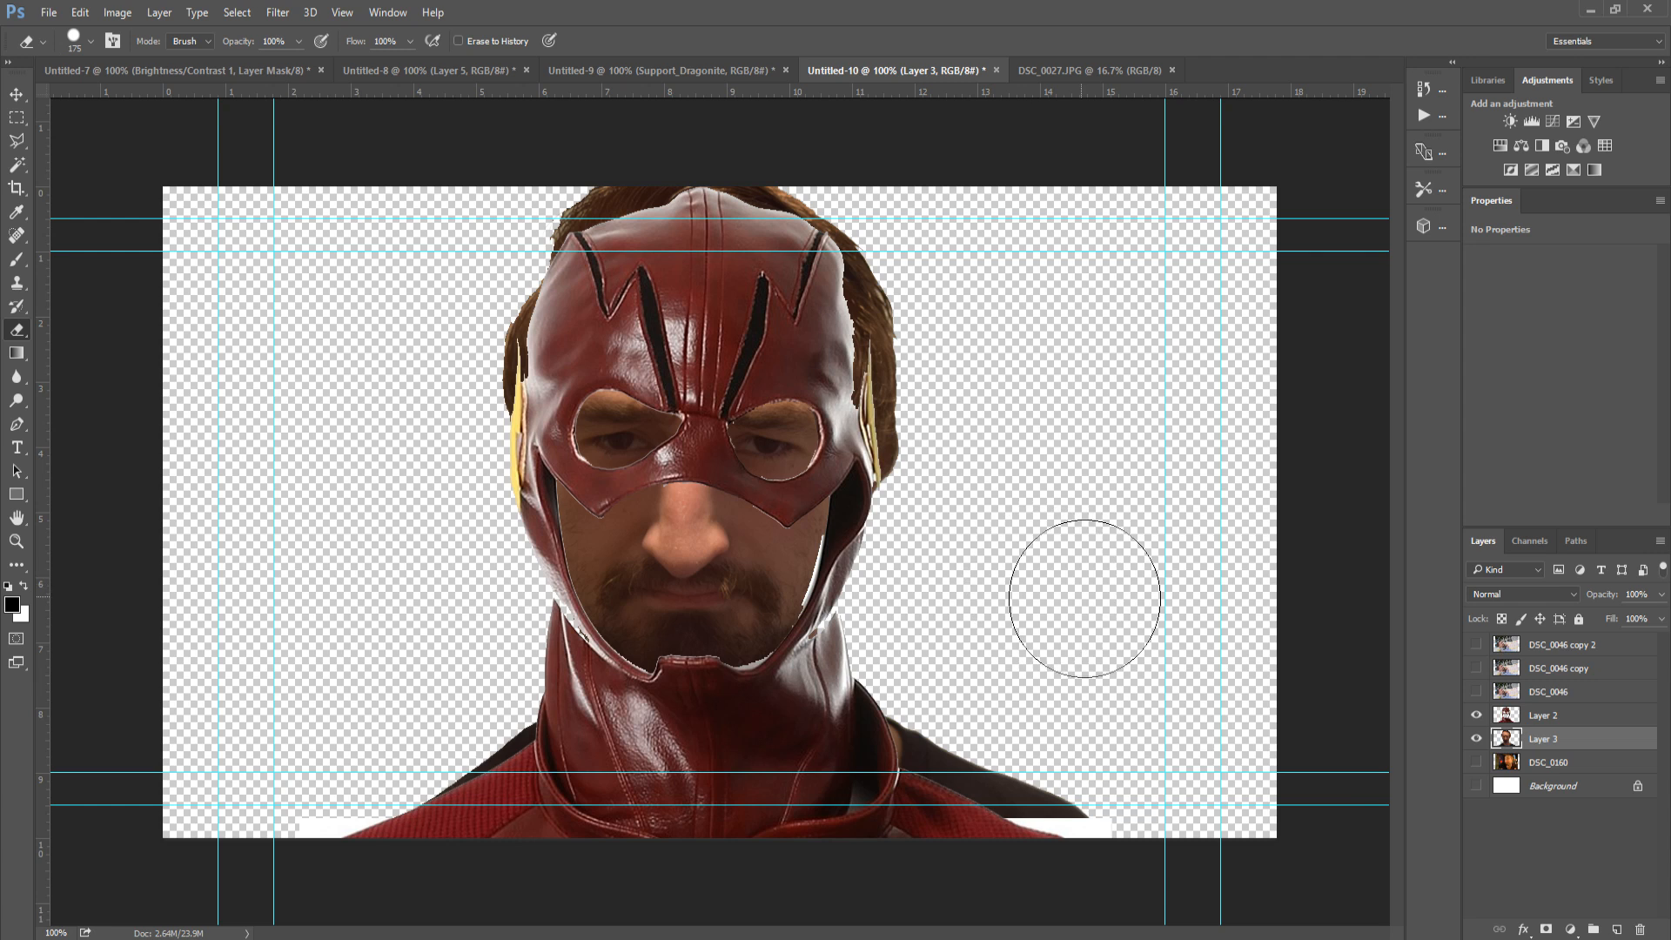
{"action": "left_click_drag", "start_coordinate": [932, 384], "coordinate": [920, 331]}
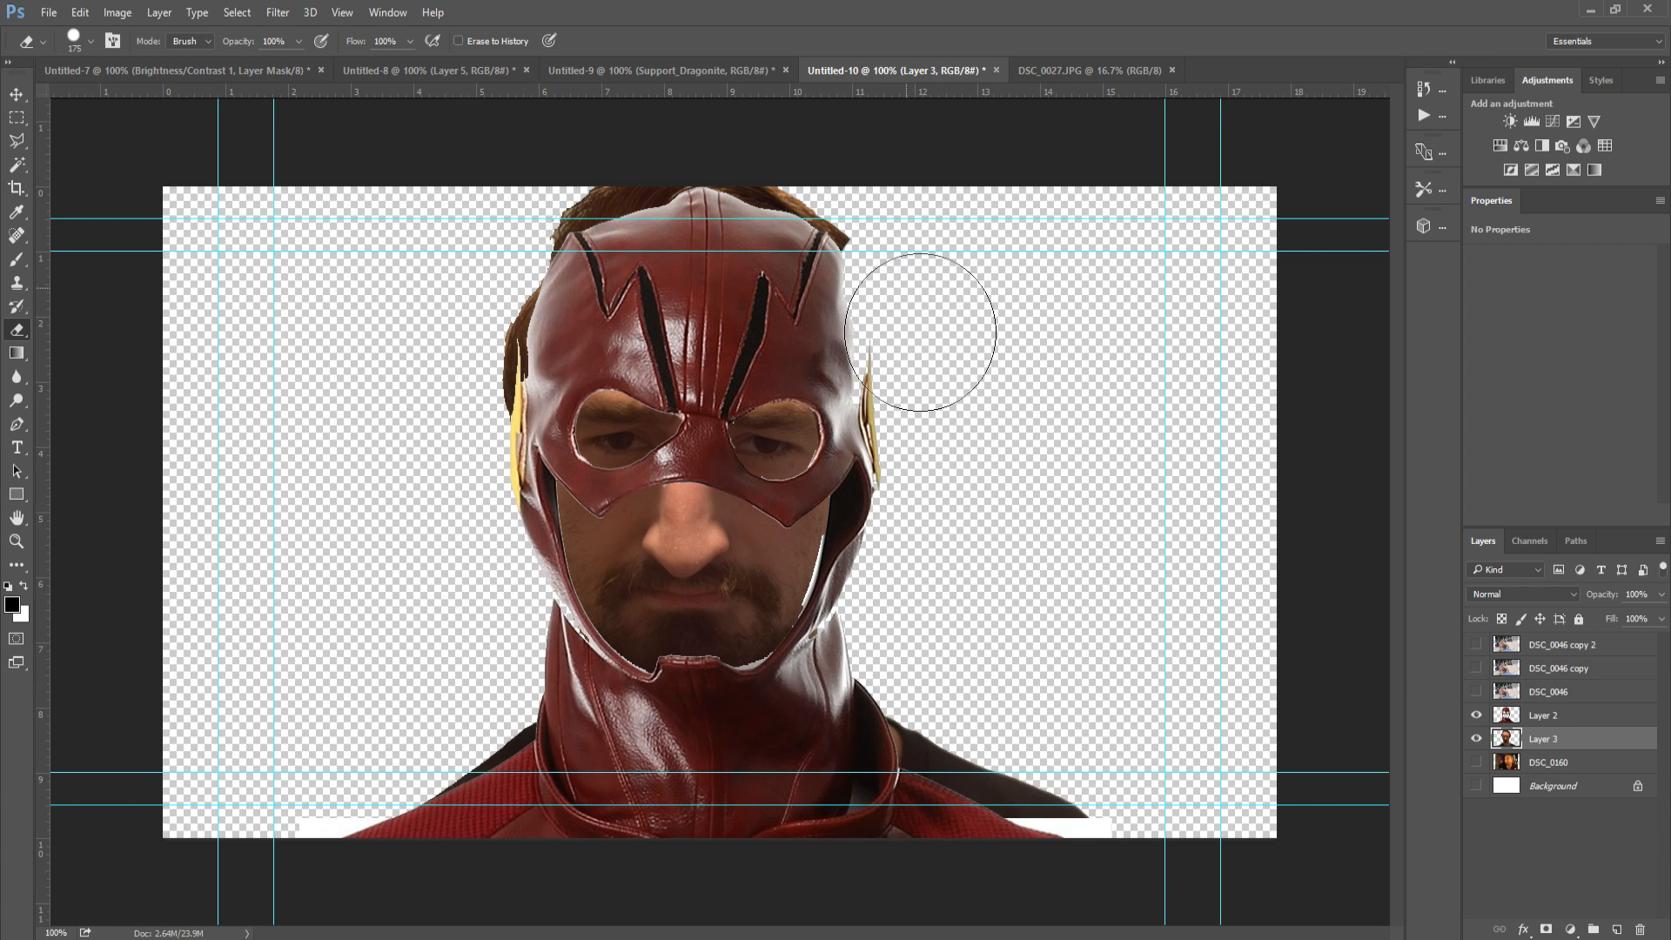
{"action": "mouse_move", "coordinate": [972, 343]}
{"action": "left_mouse_down"}
{"action": "mouse_move", "coordinate": [889, 258]}
{"action": "mouse_move", "coordinate": [910, 249]}
{"action": "mouse_move", "coordinate": [823, 205]}
{"action": "mouse_move", "coordinate": [688, 175]}
{"action": "mouse_move", "coordinate": [583, 189]}
{"action": "mouse_move", "coordinate": [438, 275]}
{"action": "mouse_move", "coordinate": [423, 300]}
{"action": "mouse_move", "coordinate": [471, 270]}
{"action": "mouse_move", "coordinate": [440, 392]}
{"action": "left_mouse_up"}
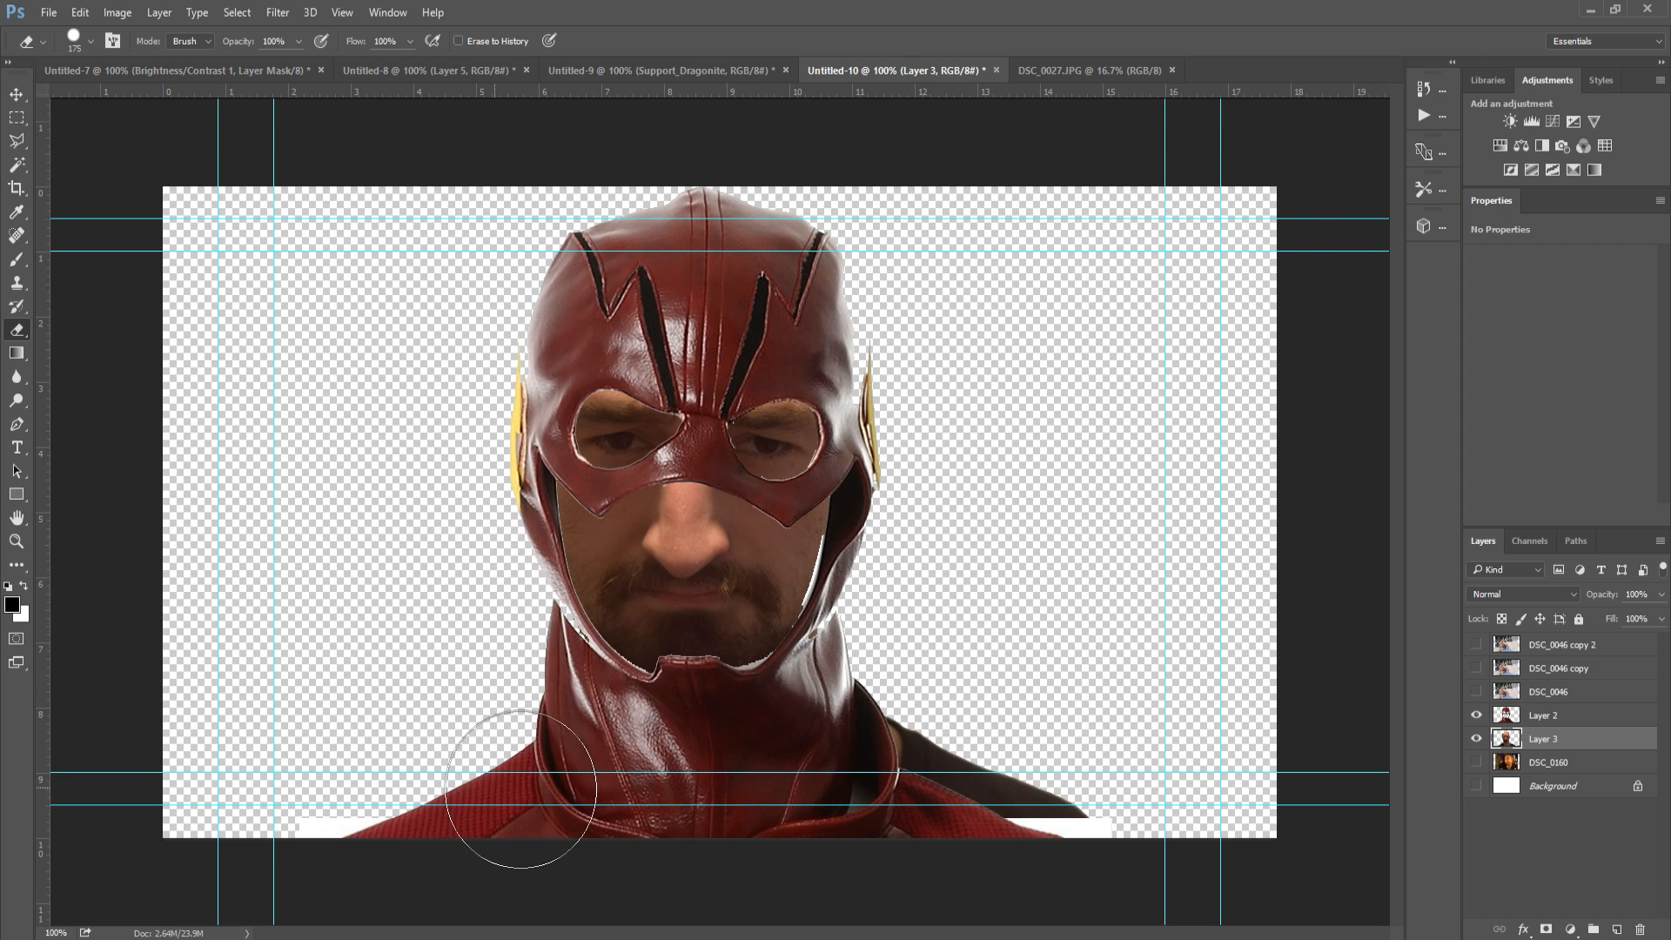
{"action": "mouse_move", "coordinate": [921, 802]}
{"action": "left_mouse_down"}
{"action": "mouse_move", "coordinate": [1039, 815]}
{"action": "mouse_move", "coordinate": [1056, 786]}
{"action": "mouse_move", "coordinate": [927, 791]}
{"action": "left_mouse_up"}
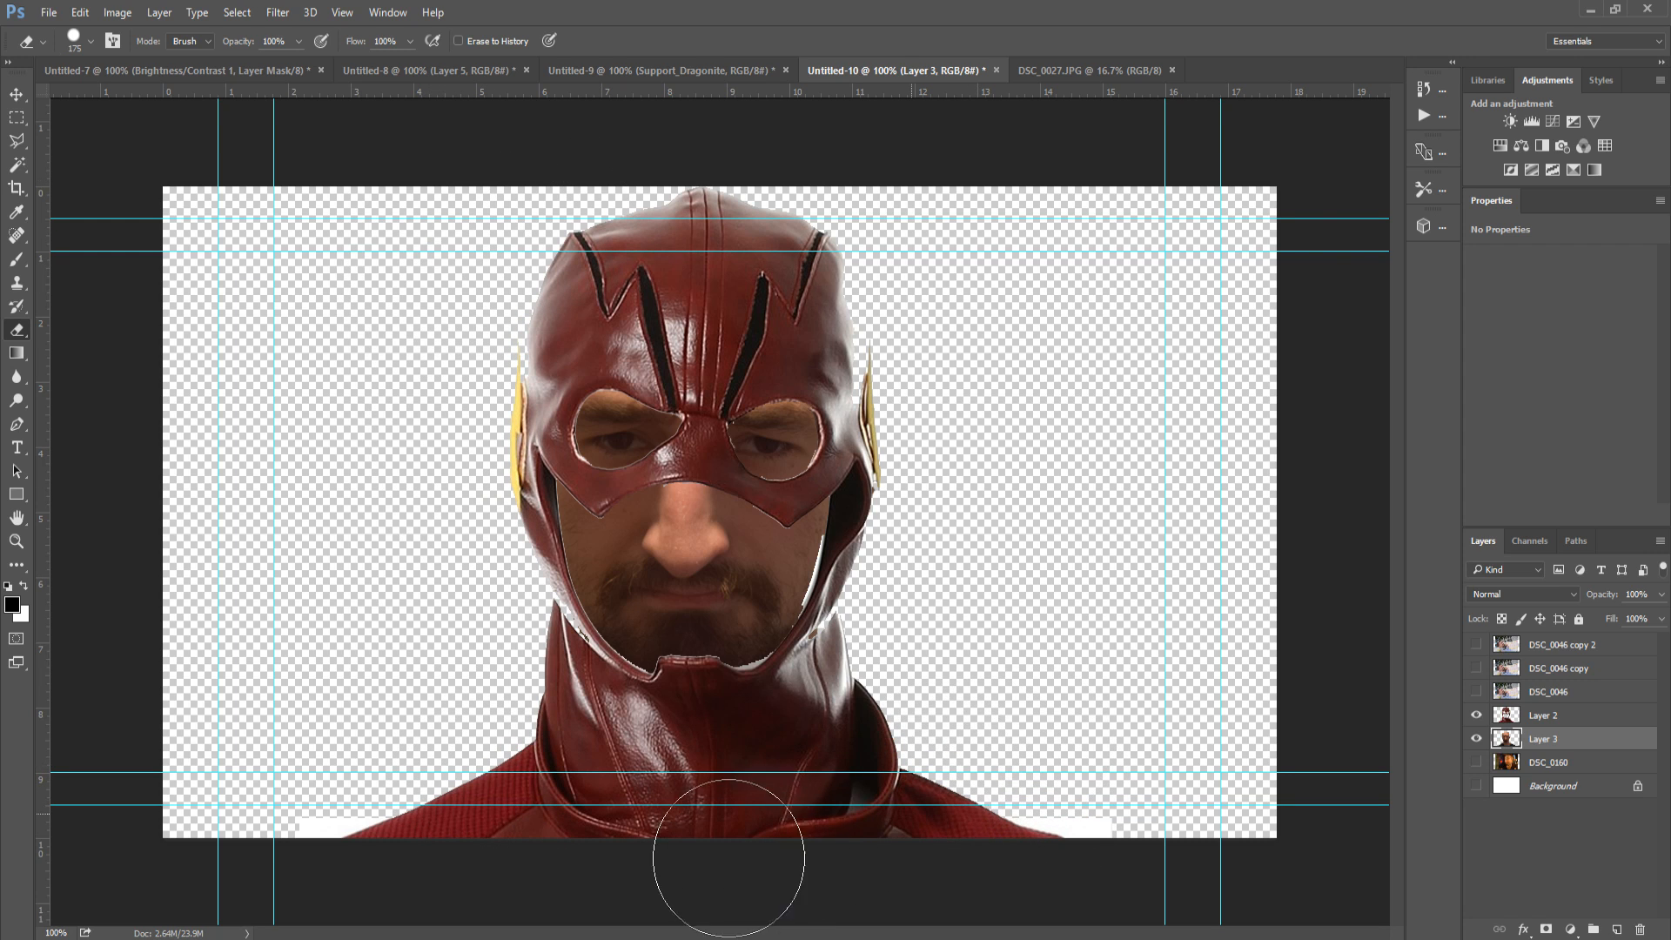
Remove the white patch beside the lower right shoulder from Layer 2 using the Magic Wand.
{"action": "left_click", "coordinate": [1594, 716]}
{"action": "key", "text": "w"}
{"action": "left_click", "coordinate": [1101, 825]}
{"action": "key", "text": "Delete"}
{"action": "key", "text": "v"}
Add a Brightness/Contrast adjustment above Layer 3 with brightness 71 and contrast 51.
{"action": "left_click", "coordinate": [1569, 746]}
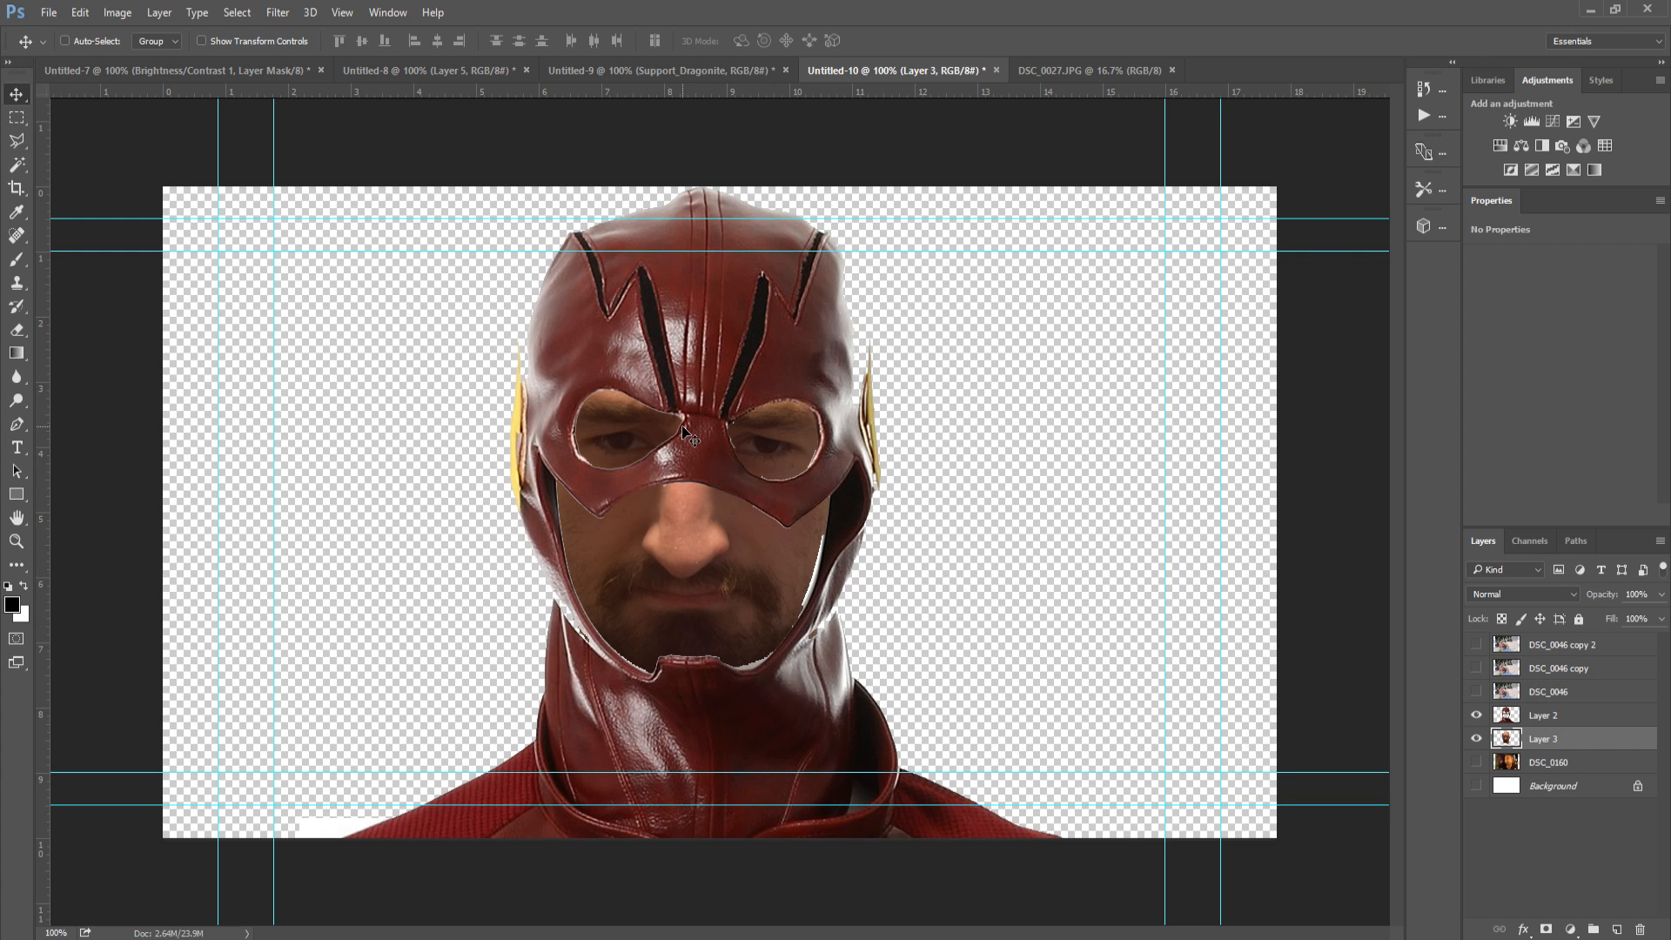
{"action": "left_click", "coordinate": [1509, 120]}
{"action": "left_click_drag", "start_coordinate": [1560, 300], "coordinate": [1593, 335]}
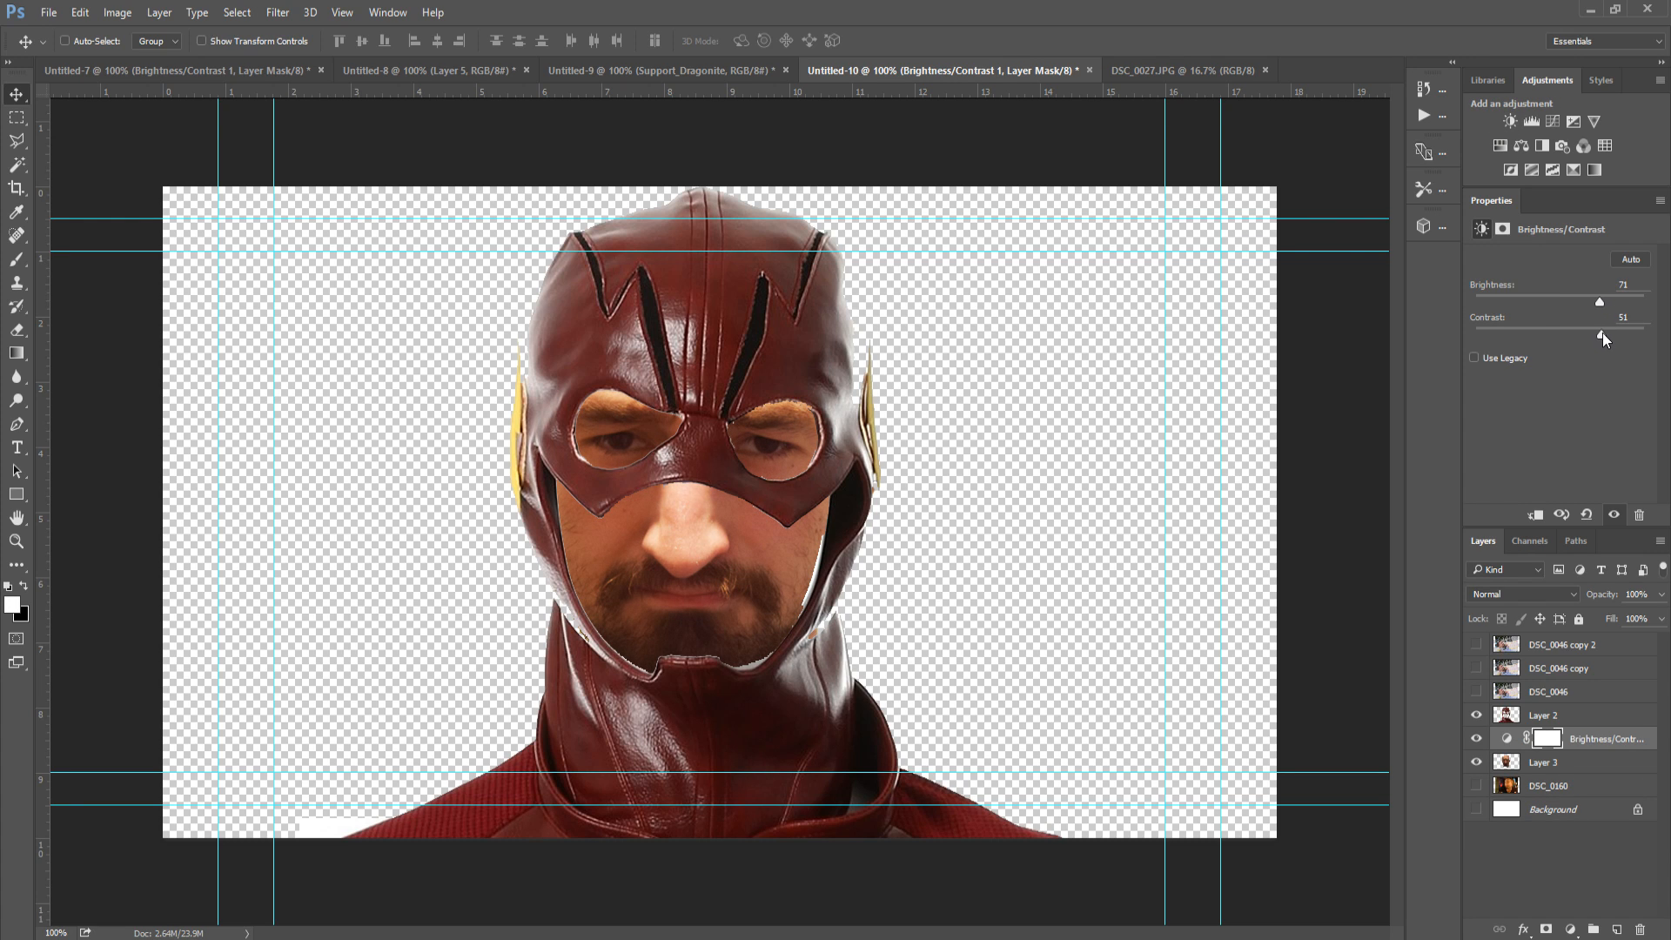
Merge Layer 3, the Brightness/Contrast adjustment and Layer 2 into a single layer.
{"action": "left_click", "coordinate": [1578, 763]}
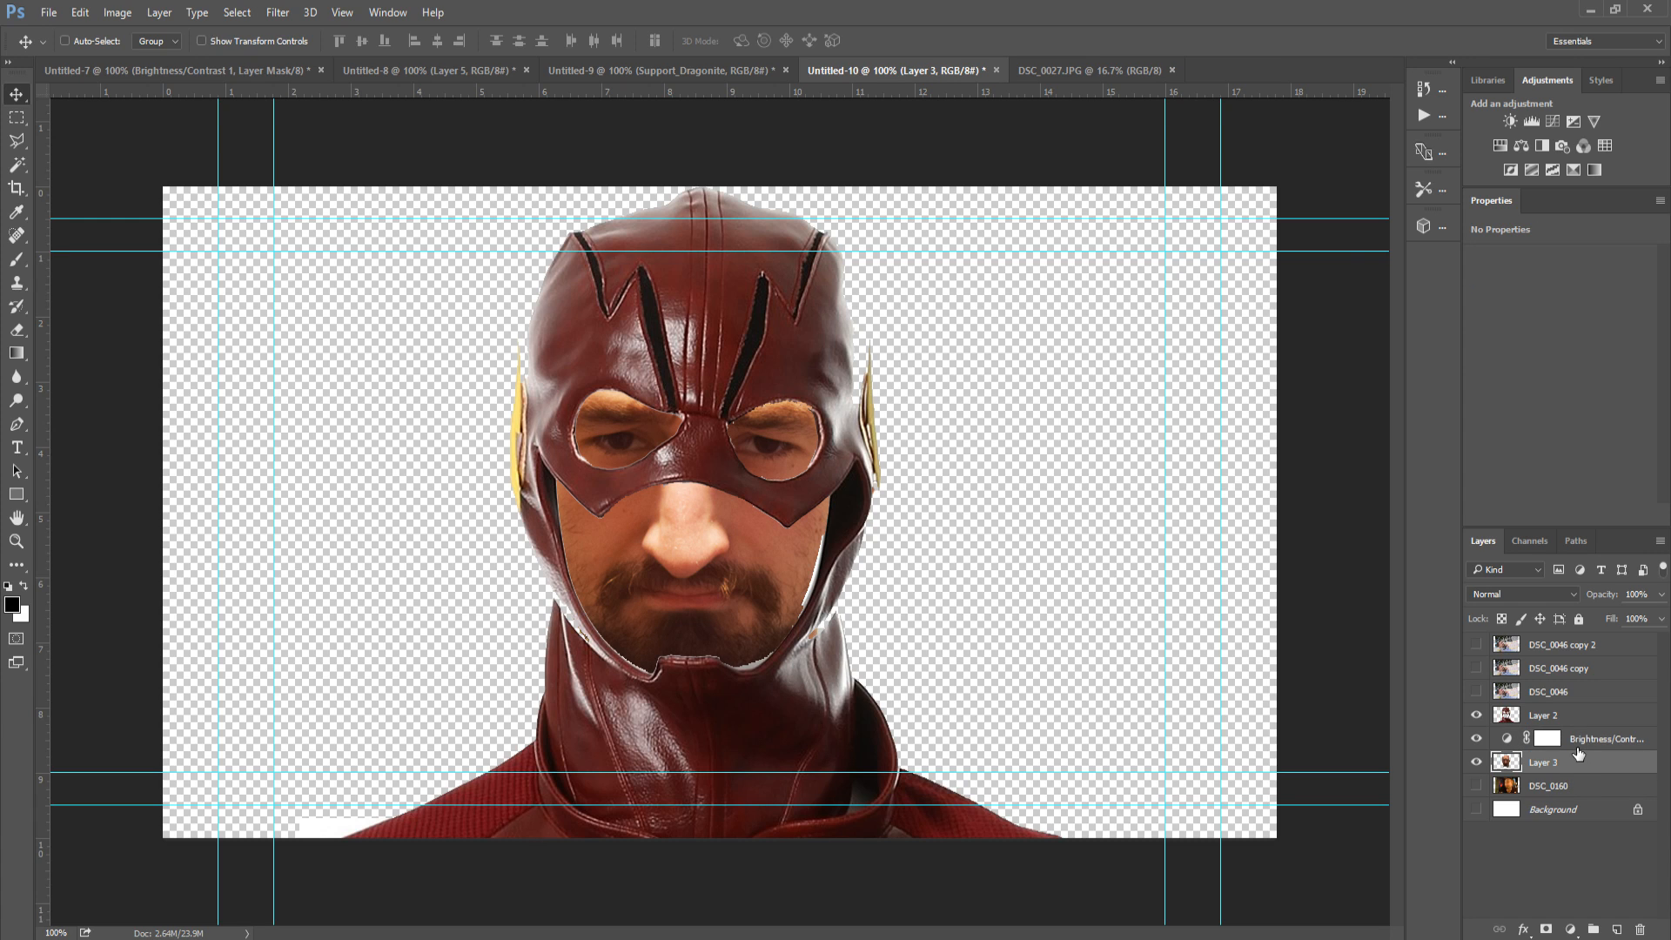
{"action": "left_click", "coordinate": [1582, 720], "text": "shift"}
{"action": "right_click", "coordinate": [1583, 720]}
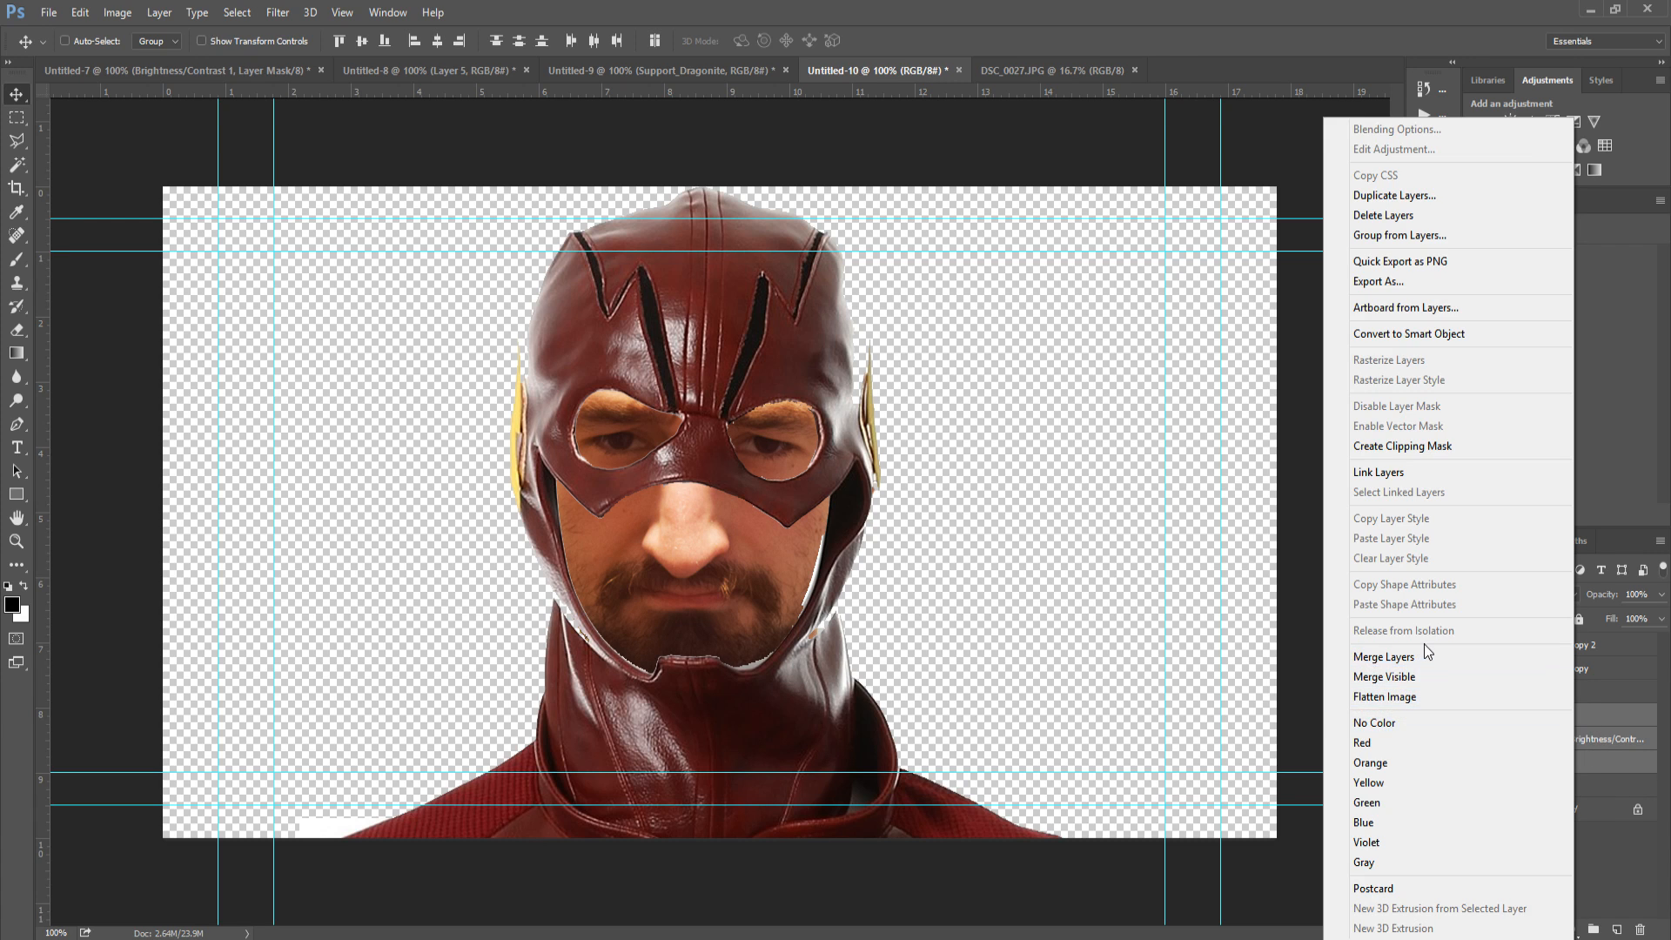
{"action": "left_click", "coordinate": [1375, 654]}
{"action": "key", "text": "b"}
{"action": "mouse_move", "coordinate": [744, 628]}
{"action": "left_mouse_down"}
{"action": "mouse_move", "coordinate": [799, 628]}
{"action": "mouse_move", "coordinate": [967, 548]}
{"action": "left_mouse_up"}
{"action": "key", "text": "ctrl+z"}
Tilt the merged masked figure slightly with Free Transform and move it to the right side of the canvas.
{"action": "key", "text": "v"}
{"action": "mouse_move", "coordinate": [699, 578]}
{"action": "left_mouse_down"}
{"action": "mouse_move", "coordinate": [807, 565]}
{"action": "mouse_move", "coordinate": [704, 616]}
{"action": "mouse_move", "coordinate": [742, 602]}
{"action": "mouse_move", "coordinate": [850, 613]}
{"action": "mouse_move", "coordinate": [735, 581]}
{"action": "left_mouse_up"}
{"action": "key", "text": "ctrl"}
{"action": "key", "text": "ctrl+t"}
{"action": "left_click_drag", "start_coordinate": [282, 570], "coordinate": [287, 616]}
{"action": "left_click_drag", "start_coordinate": [757, 548], "coordinate": [1063, 541]}
{"action": "key", "text": "Return"}
Delete the stray wall fragment at the canvas top with the Magic Wand and move the masked figure back to the centre.
{"action": "key", "text": "w"}
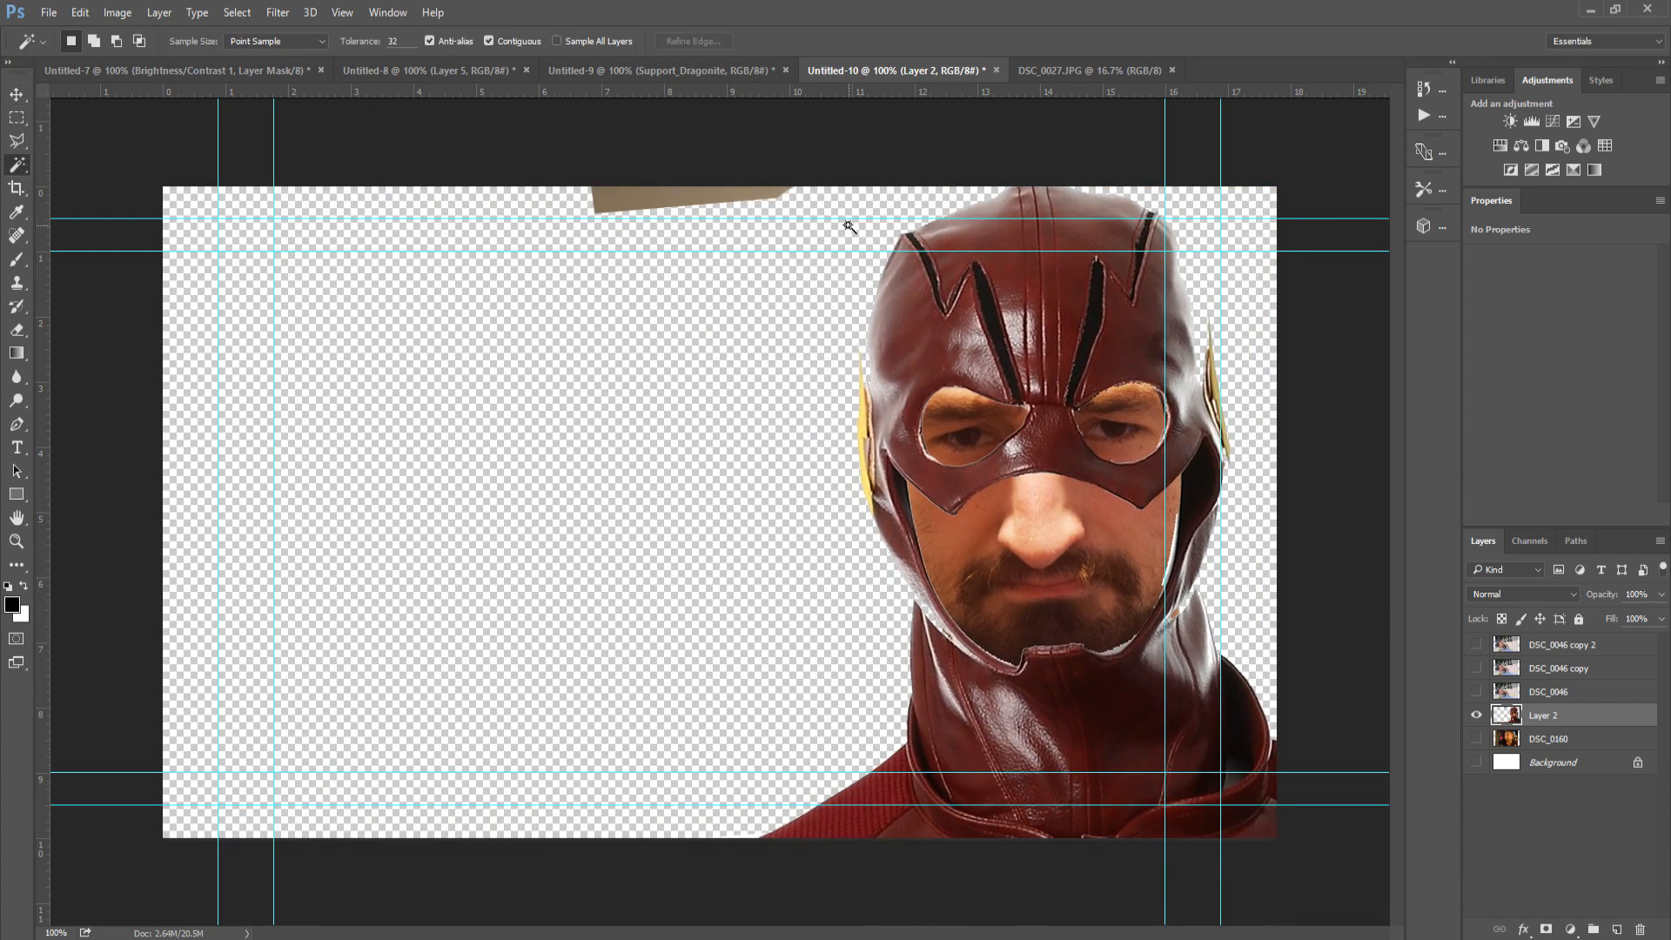
{"action": "left_click", "coordinate": [722, 195]}
{"action": "key", "text": "Delete"}
{"action": "key", "text": "ctrl+d"}
{"action": "key", "text": "v"}
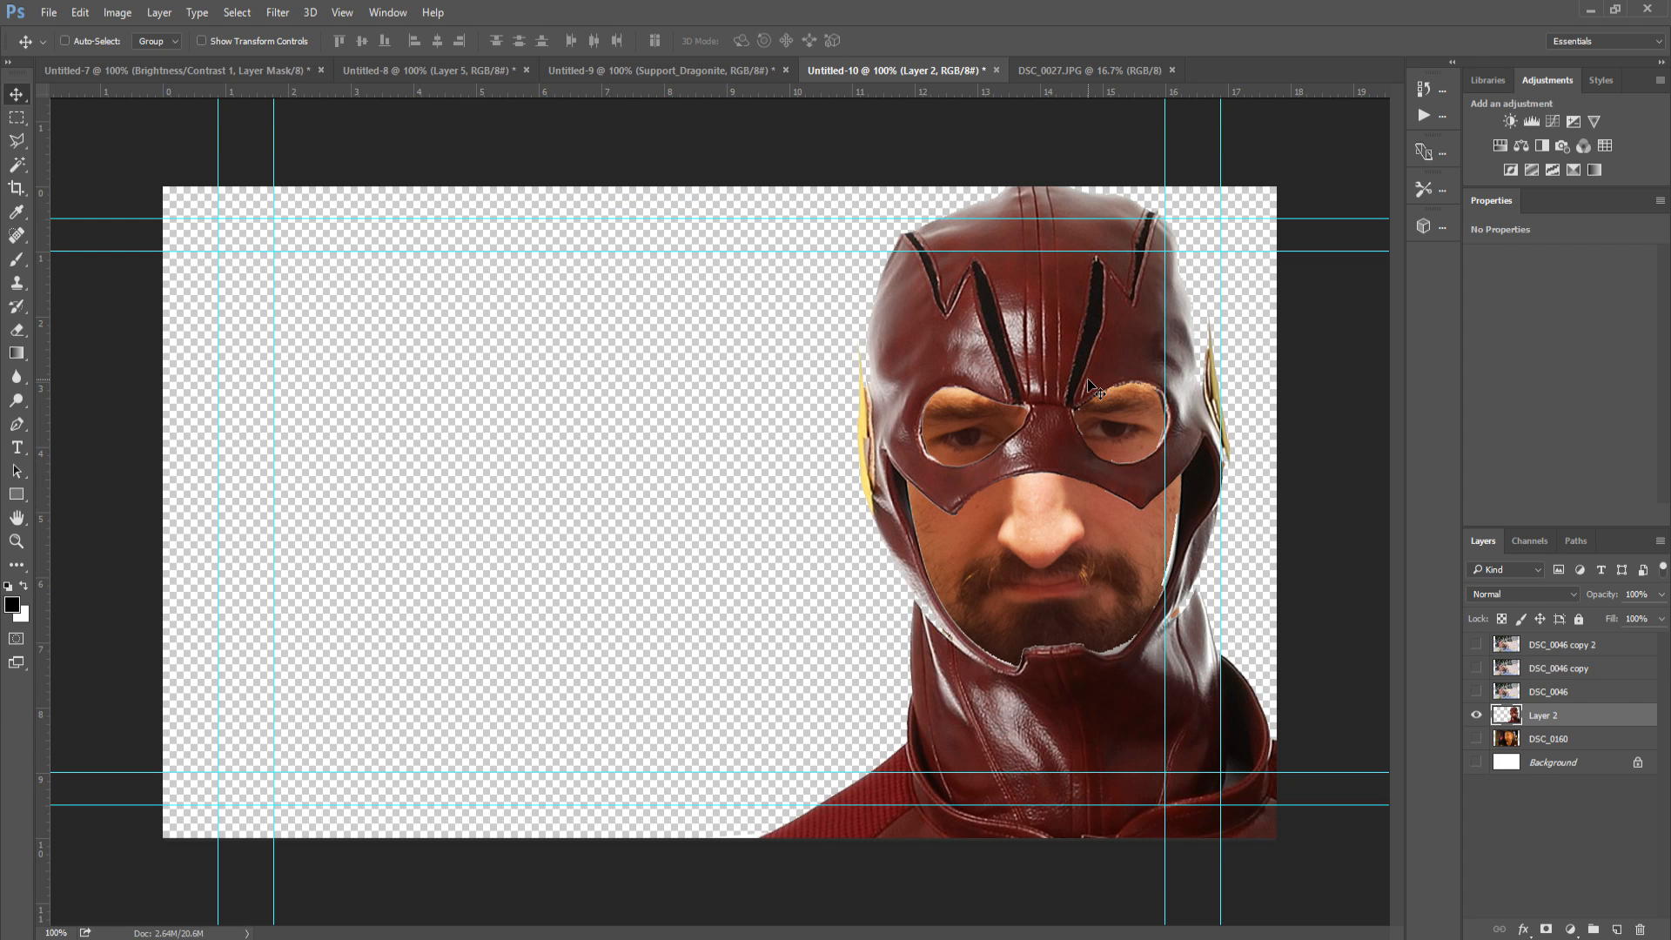
{"action": "left_click_drag", "start_coordinate": [1233, 429], "coordinate": [677, 490]}
Hide Layer 2, then show and select the DSC_0160 portrait layer.
{"action": "left_click", "coordinate": [1476, 715]}
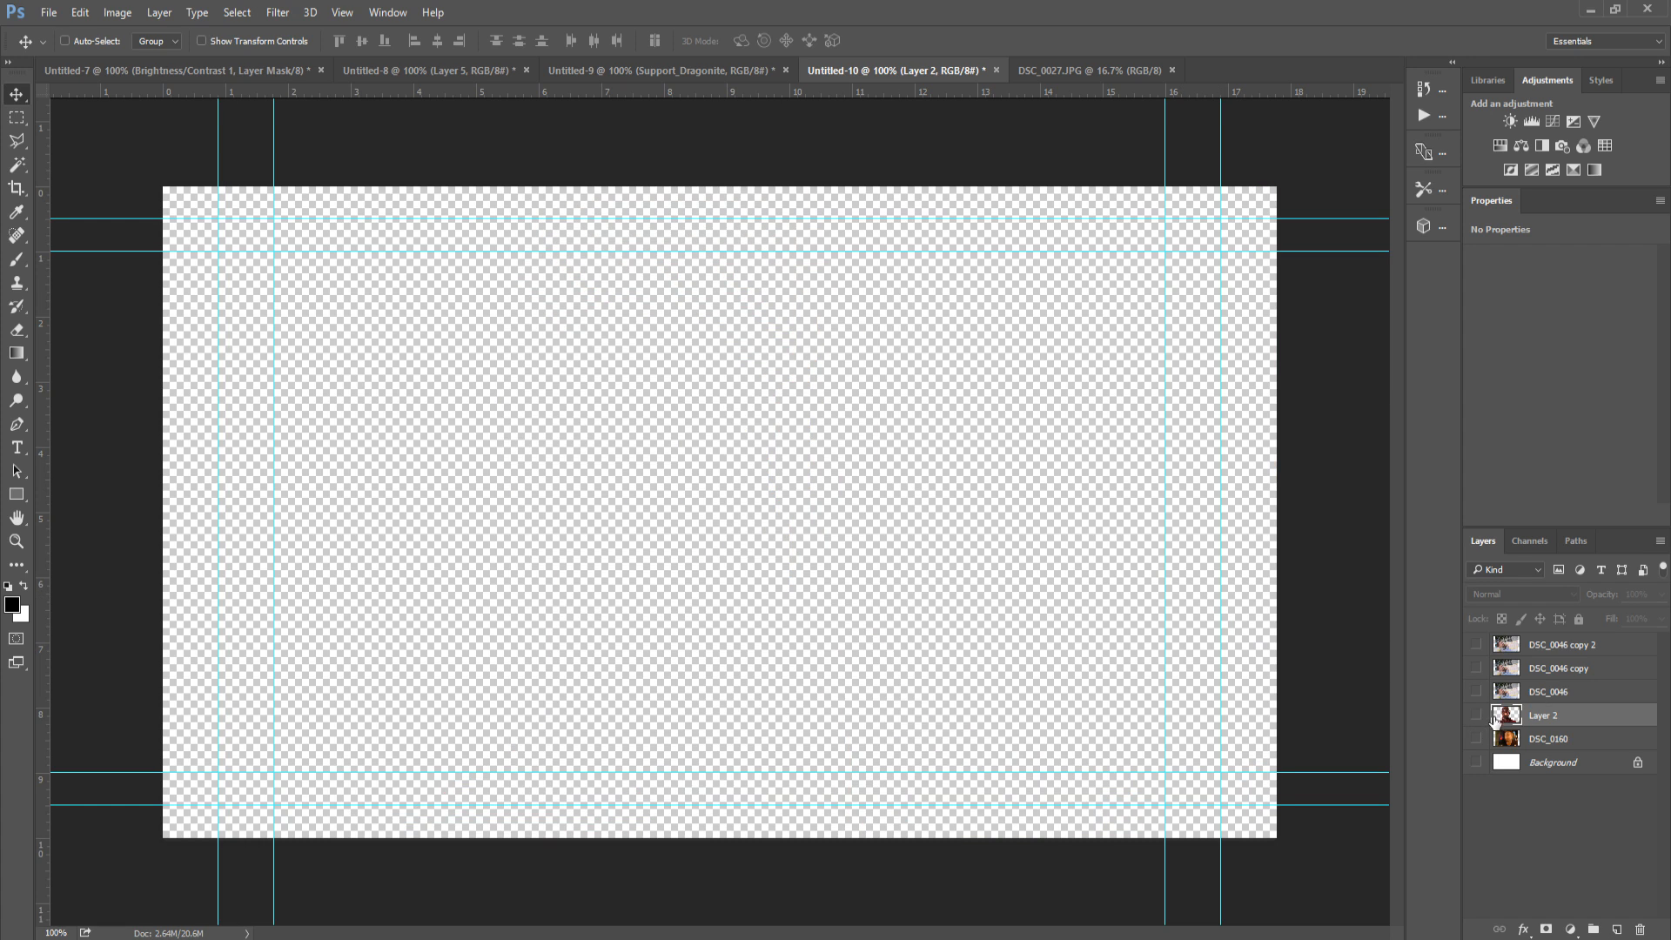
{"action": "left_click", "coordinate": [1476, 737]}
{"action": "left_click", "coordinate": [1579, 741]}
Switch to the Quick Selection tool and brush a selection over the man in the DSC_0160 portrait.
{"action": "key", "text": "w"}
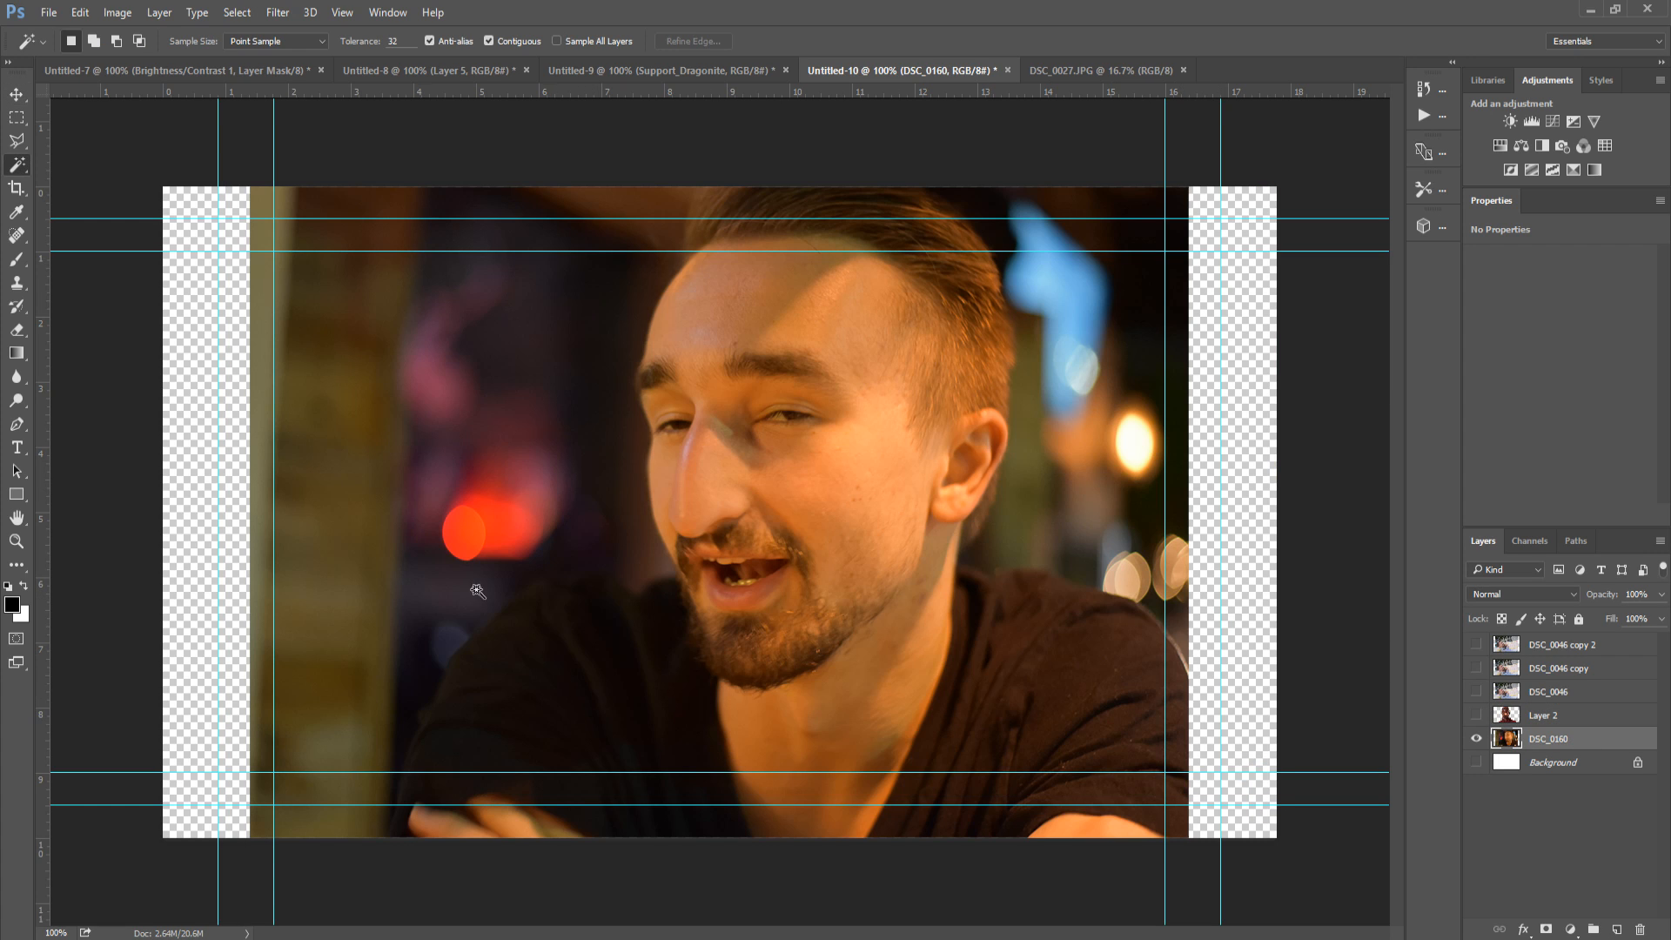
{"action": "right_click", "coordinate": [16, 168]}
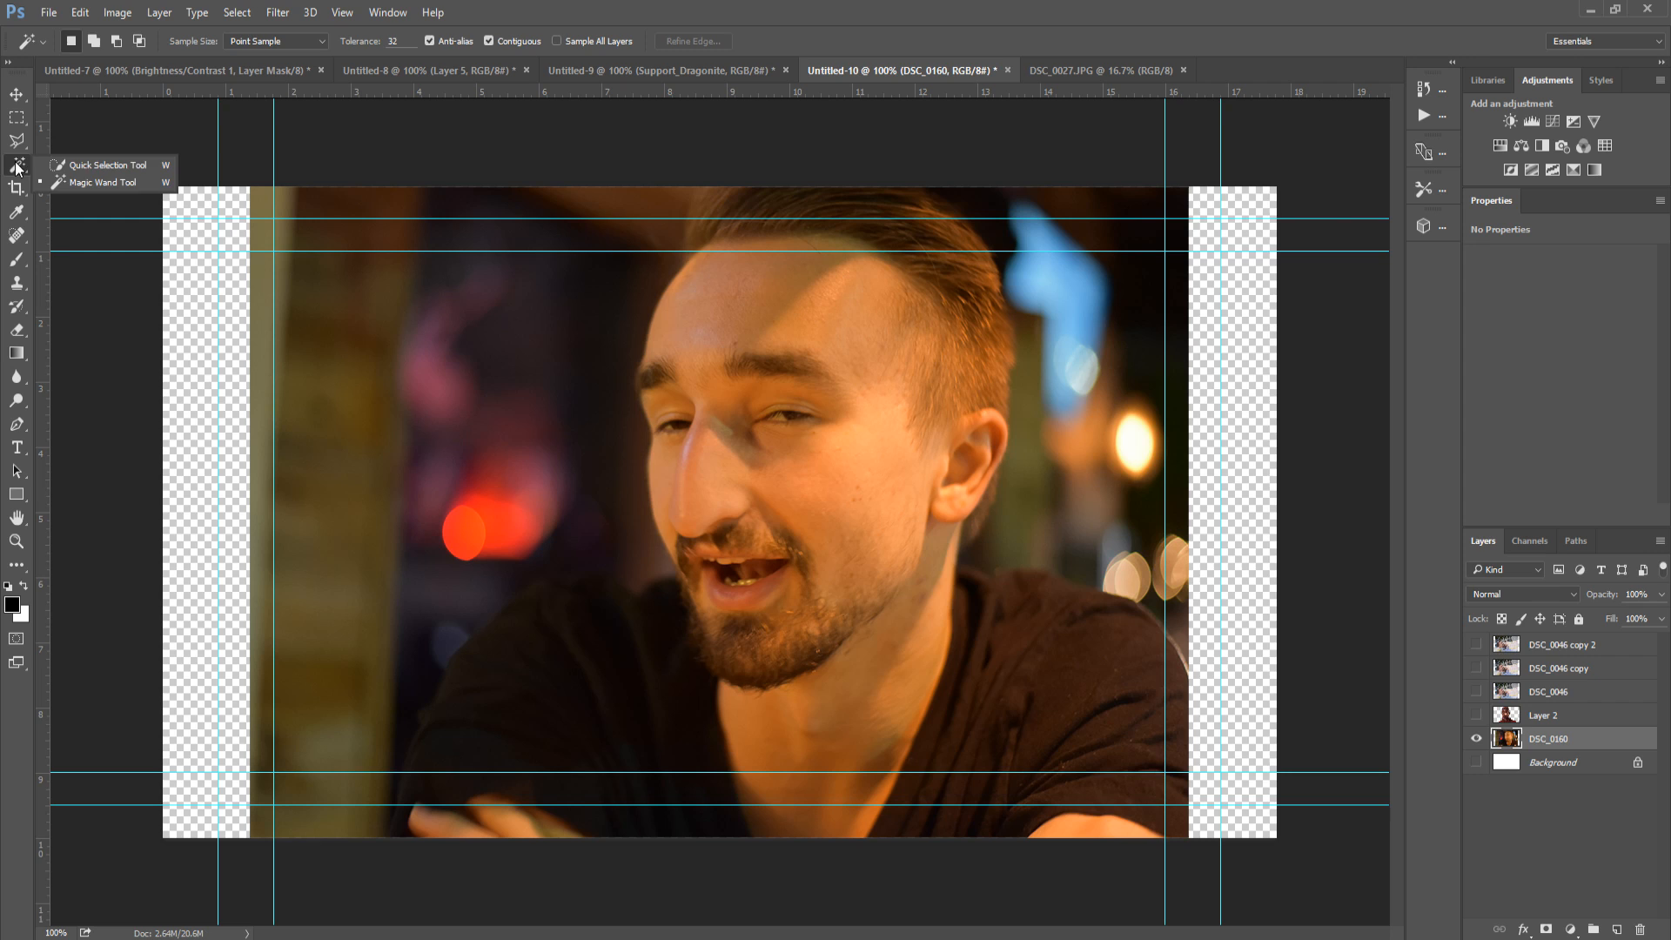
{"action": "left_click", "coordinate": [74, 166]}
{"action": "mouse_move", "coordinate": [525, 689]}
{"action": "left_mouse_down"}
{"action": "mouse_move", "coordinate": [540, 636]}
{"action": "mouse_move", "coordinate": [467, 800]}
{"action": "mouse_move", "coordinate": [457, 720]}
{"action": "mouse_move", "coordinate": [502, 652]}
{"action": "mouse_move", "coordinate": [554, 622]}
{"action": "mouse_move", "coordinate": [724, 648]}
{"action": "mouse_move", "coordinate": [1016, 765]}
{"action": "mouse_move", "coordinate": [932, 765]}
{"action": "mouse_move", "coordinate": [1049, 799]}
{"action": "mouse_move", "coordinate": [1110, 726]}
{"action": "mouse_move", "coordinate": [1081, 664]}
{"action": "mouse_move", "coordinate": [878, 639]}
{"action": "mouse_move", "coordinate": [837, 592]}
{"action": "mouse_move", "coordinate": [928, 483]}
{"action": "mouse_move", "coordinate": [943, 329]}
{"action": "left_mouse_up"}
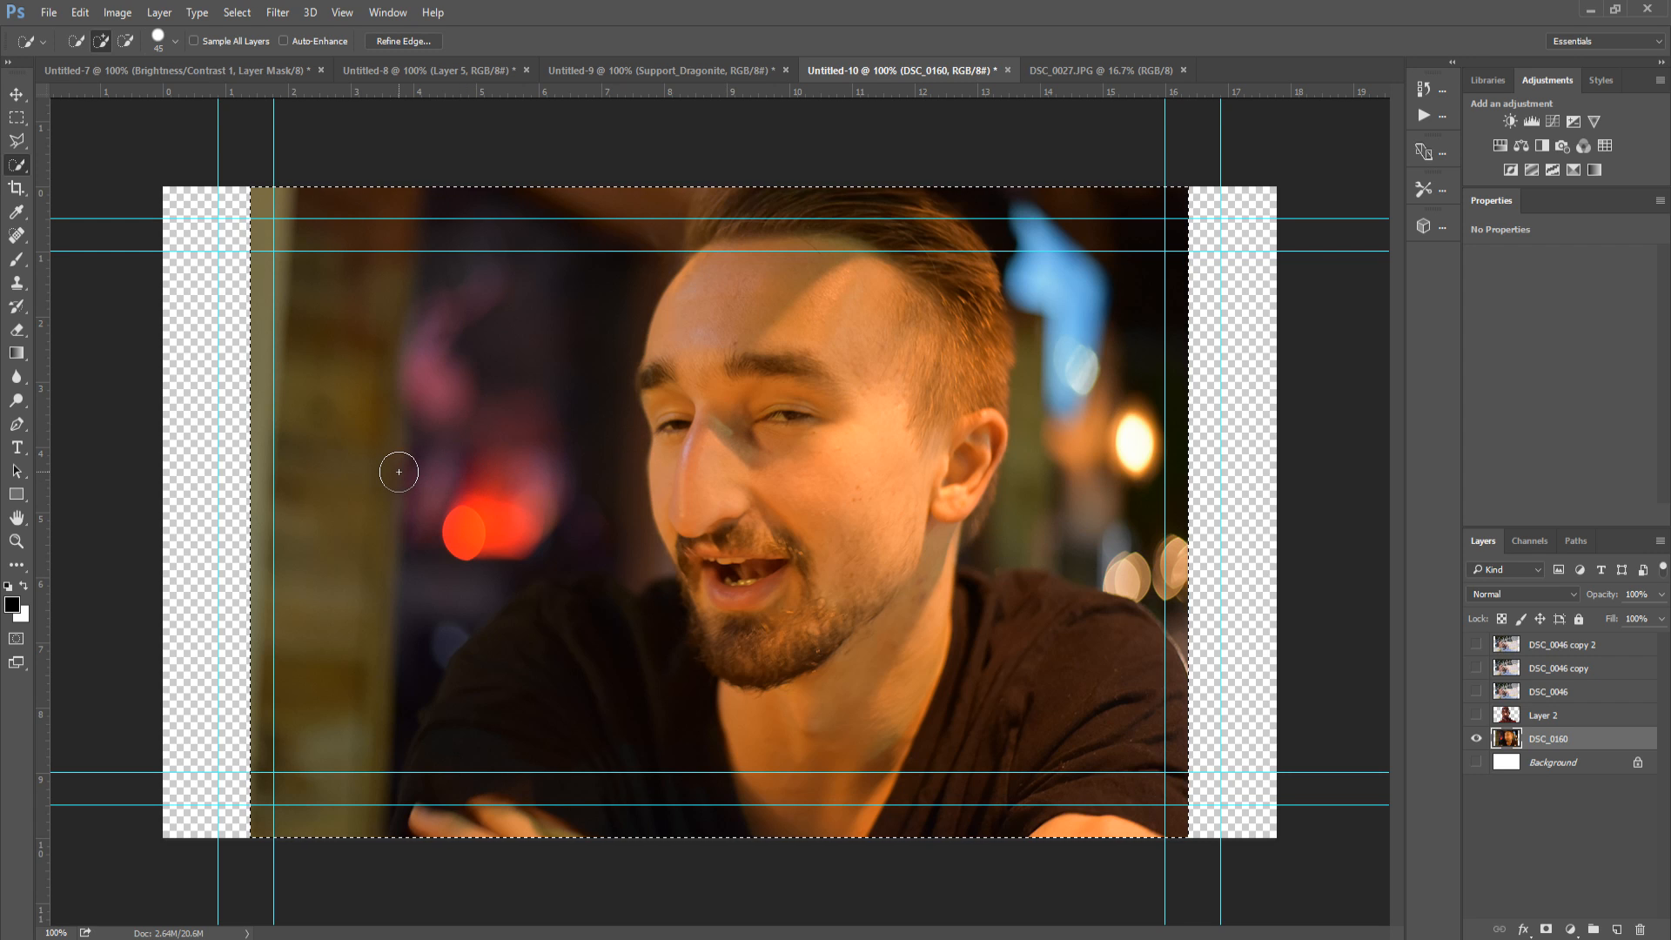
Subtract the background on both sides of the man from the selection and refine its edge around the hair and forehead.
{"action": "key", "text": "alt"}
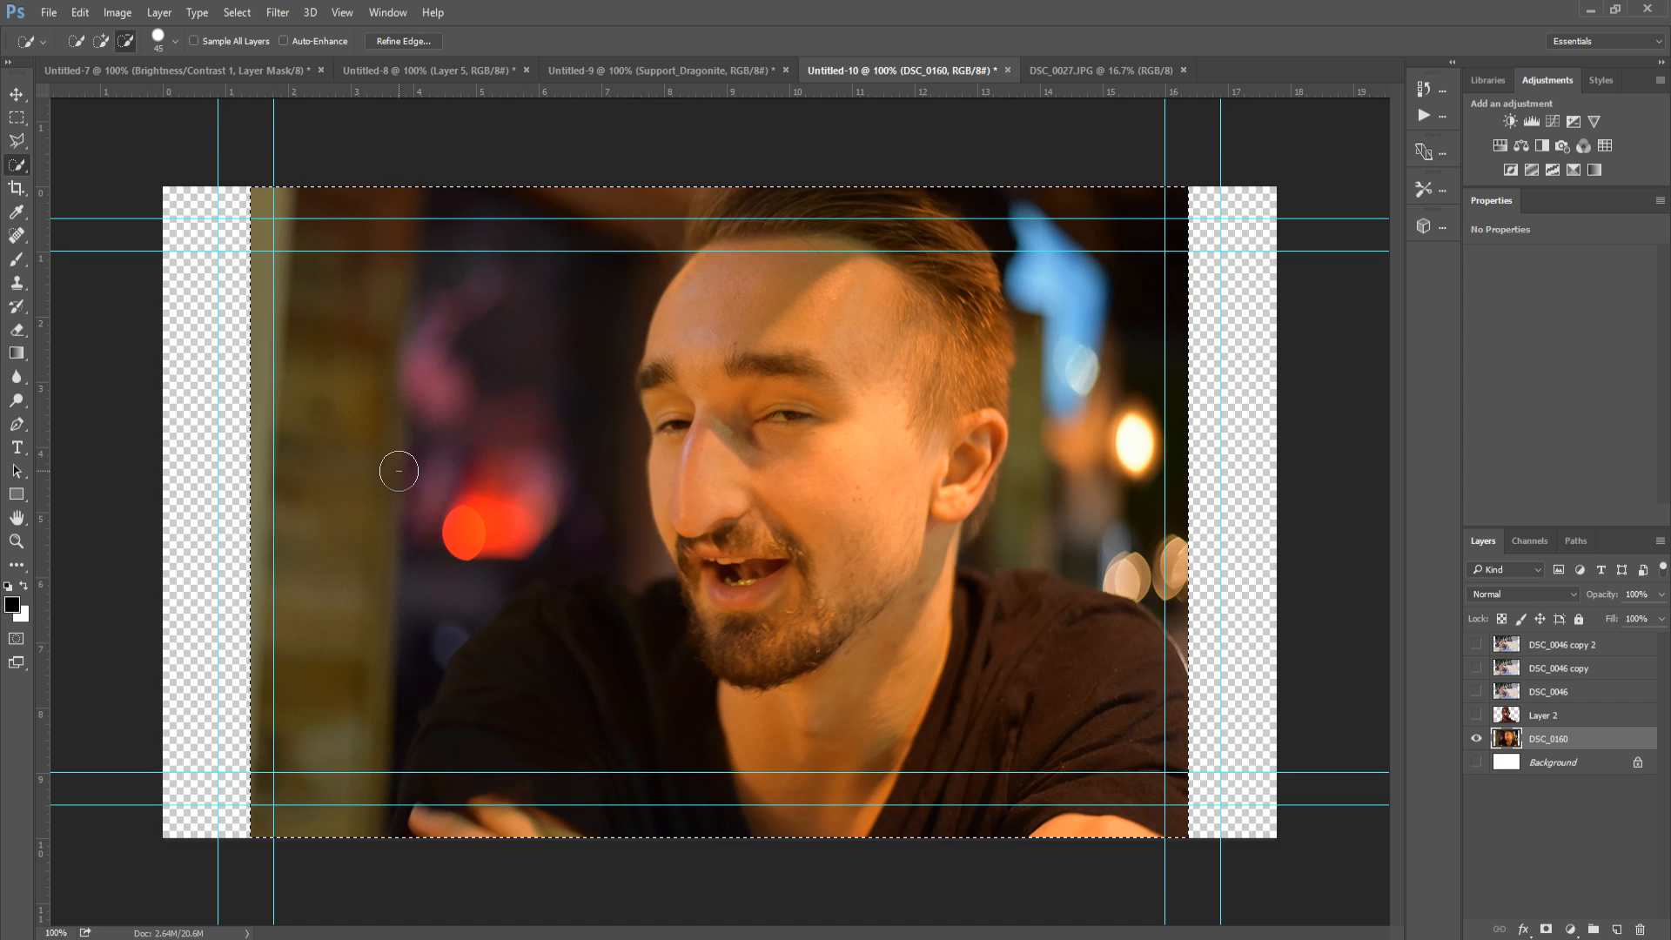
{"action": "mouse_move", "coordinate": [359, 742]}
{"action": "left_mouse_down"}
{"action": "mouse_move", "coordinate": [328, 801]}
{"action": "mouse_move", "coordinate": [357, 701]}
{"action": "mouse_move", "coordinate": [410, 619]}
{"action": "mouse_move", "coordinate": [431, 612]}
{"action": "mouse_move", "coordinate": [400, 671]}
{"action": "mouse_move", "coordinate": [526, 550]}
{"action": "mouse_move", "coordinate": [636, 543]}
{"action": "left_mouse_up"}
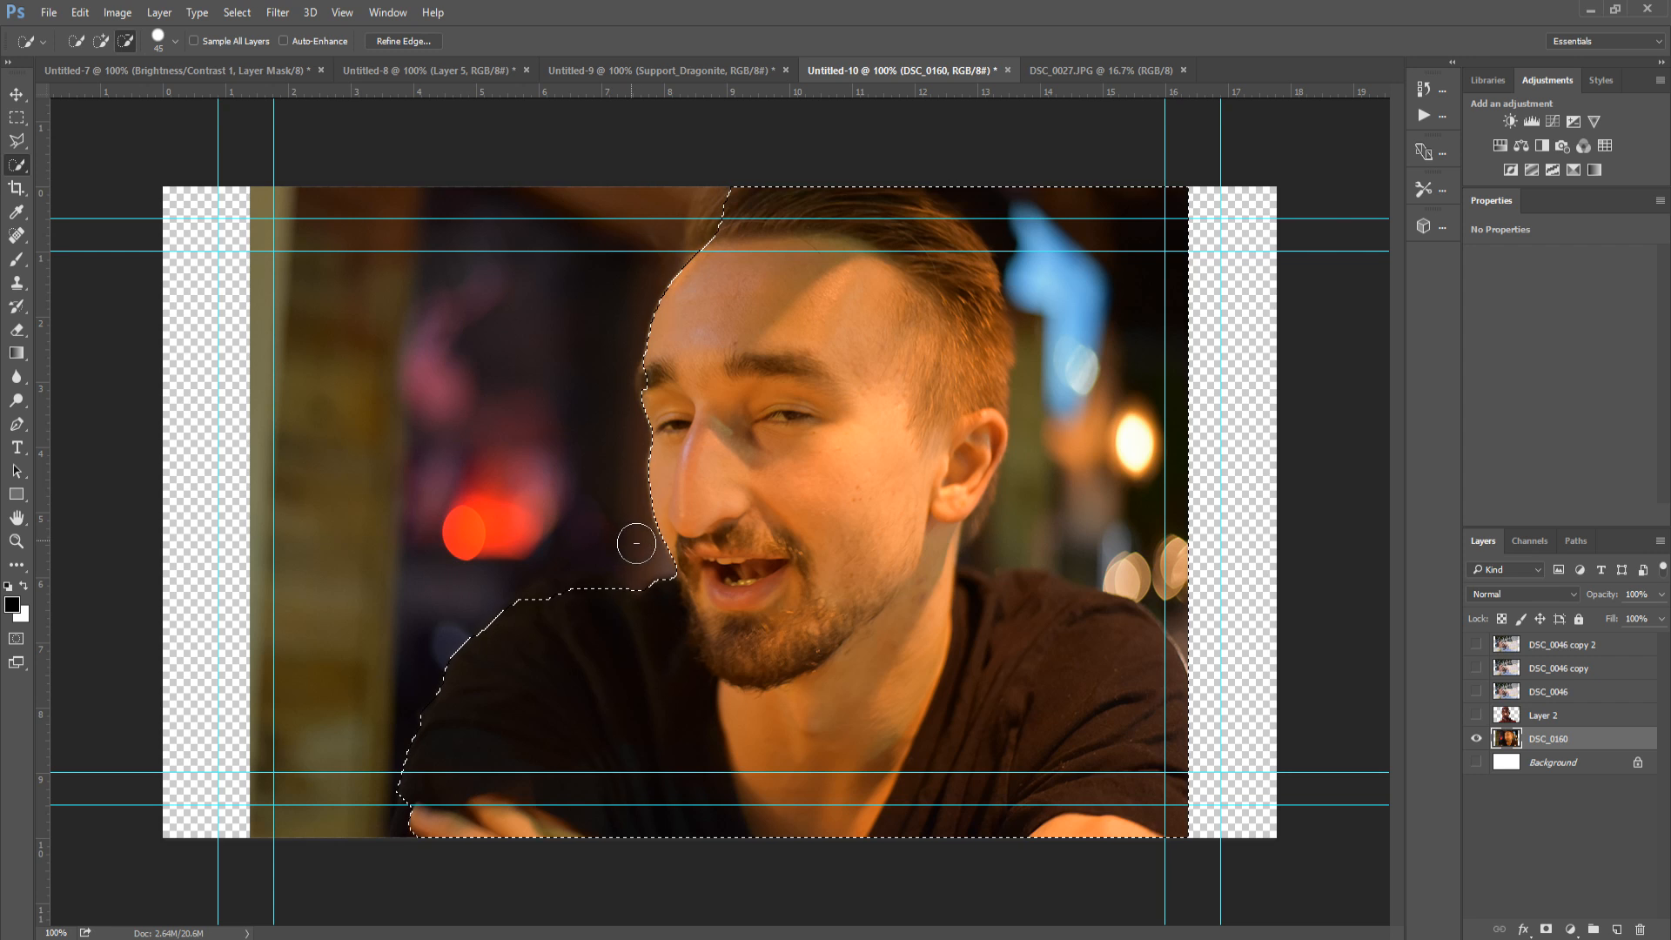
{"action": "mouse_move", "coordinate": [1005, 190]}
{"action": "left_mouse_down"}
{"action": "mouse_move", "coordinate": [1106, 241]}
{"action": "mouse_move", "coordinate": [1120, 338]}
{"action": "mouse_move", "coordinate": [1105, 503]}
{"action": "mouse_move", "coordinate": [1202, 626]}
{"action": "mouse_move", "coordinate": [1132, 564]}
{"action": "mouse_move", "coordinate": [1036, 541]}
{"action": "mouse_move", "coordinate": [1054, 378]}
{"action": "mouse_move", "coordinate": [977, 311]}
{"action": "left_mouse_up"}
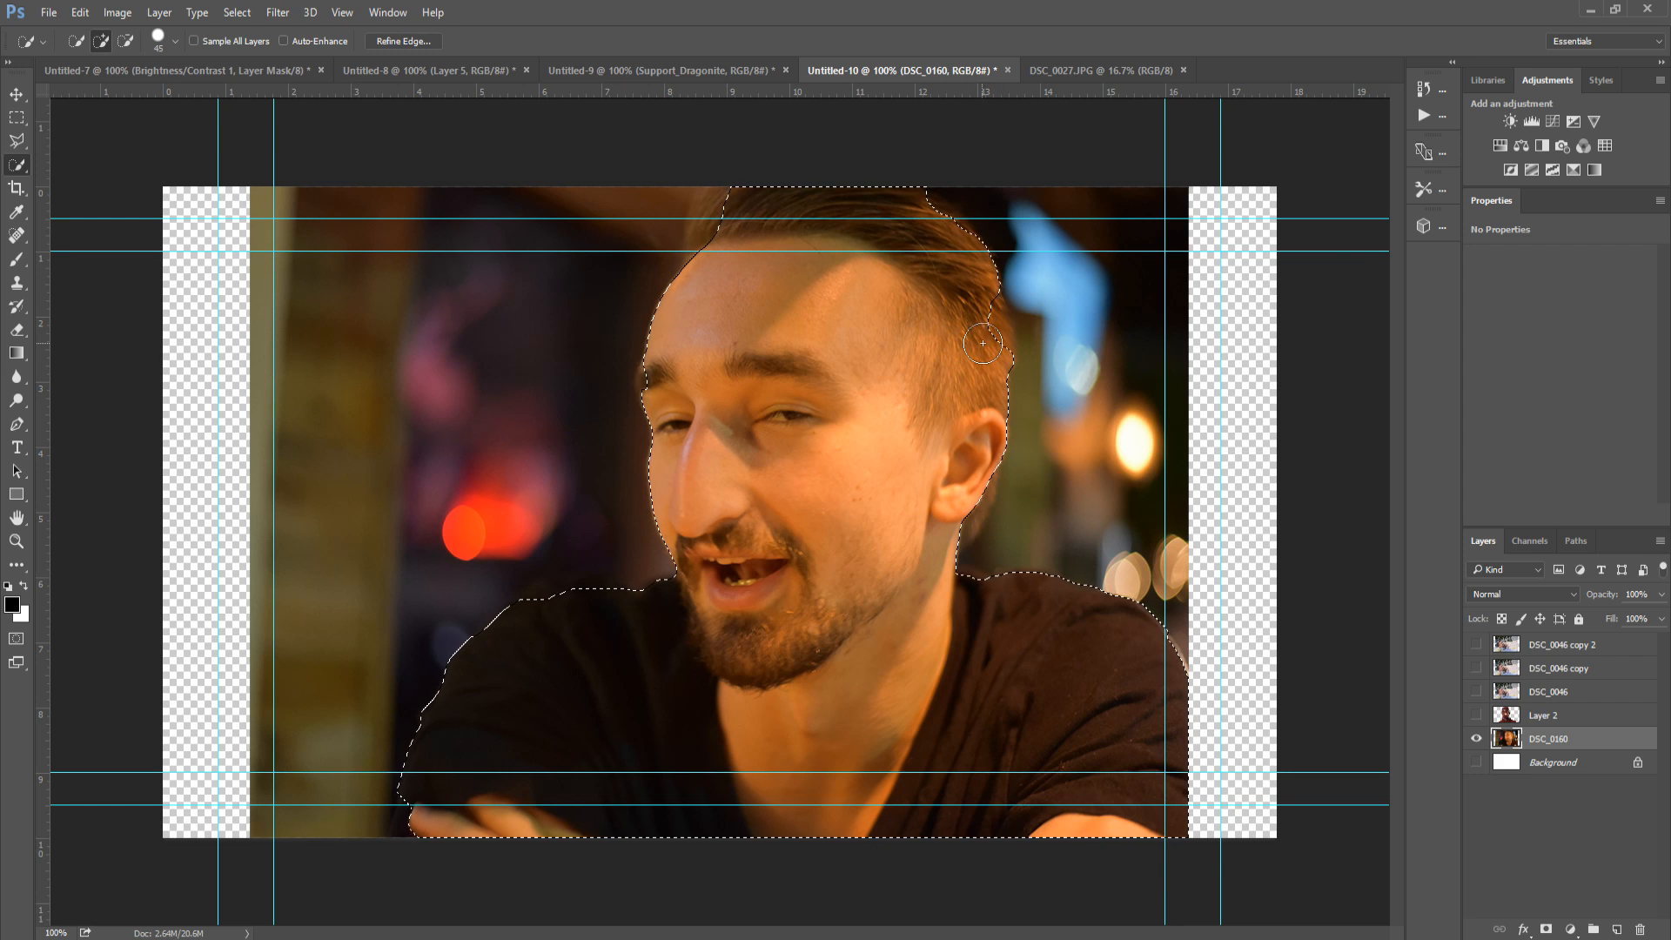
{"action": "left_click", "coordinate": [654, 384]}
{"action": "mouse_move", "coordinate": [757, 198]}
{"action": "left_mouse_down"}
{"action": "mouse_move", "coordinate": [716, 241]}
{"action": "mouse_move", "coordinate": [706, 201]}
{"action": "left_mouse_up"}
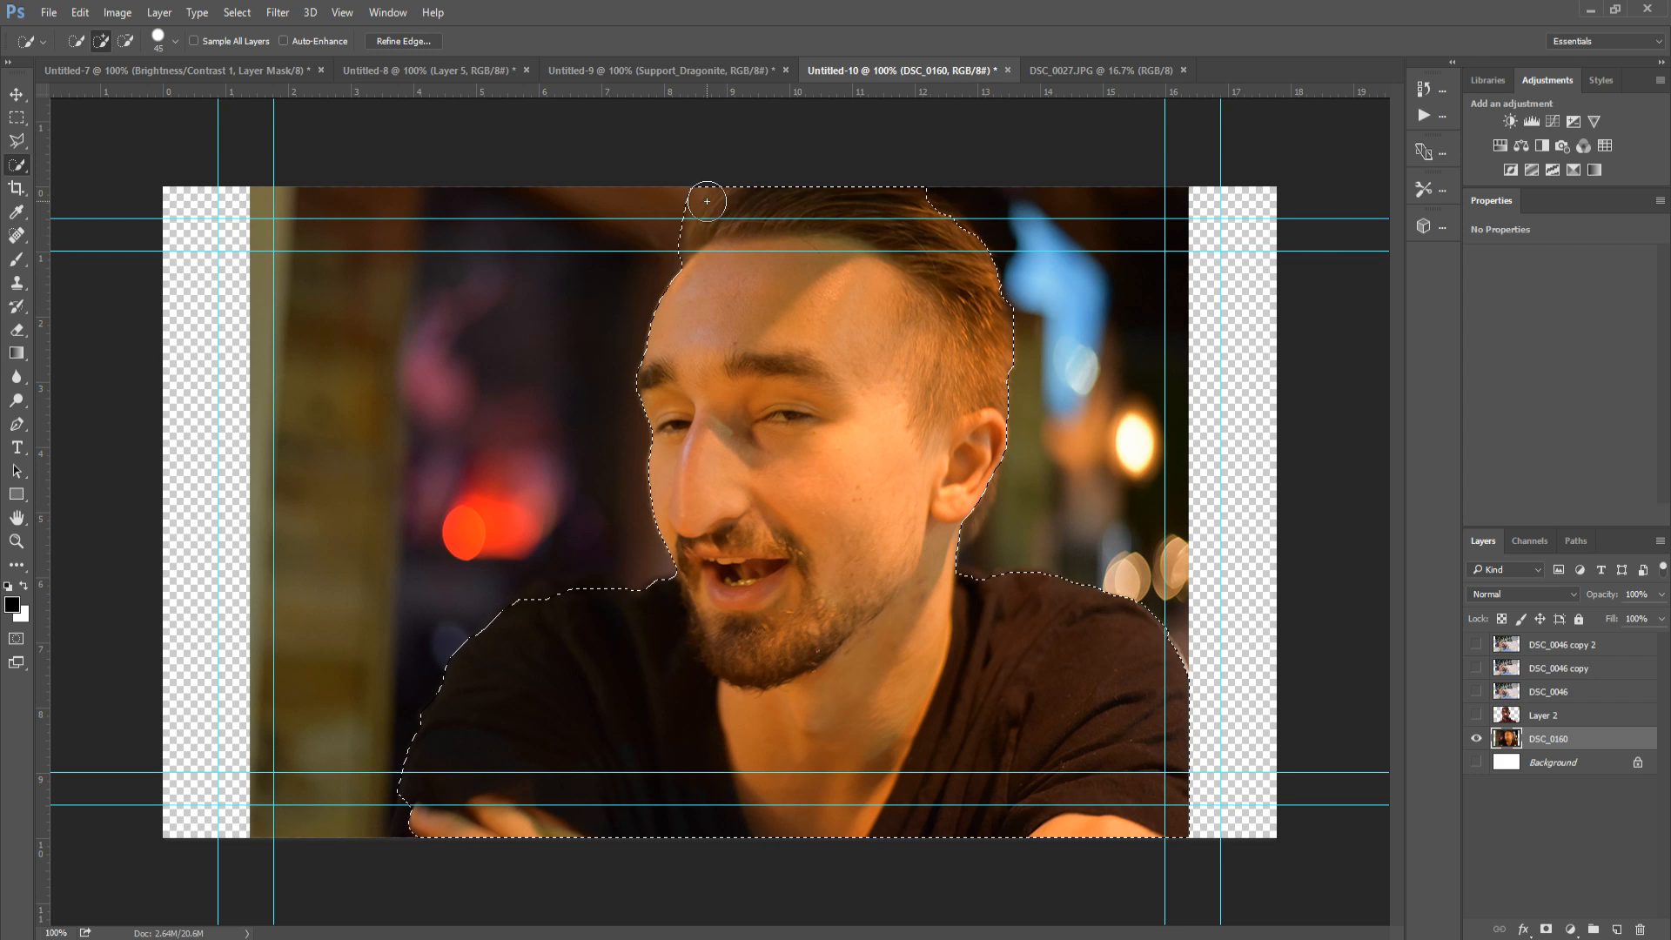
{"action": "left_click", "coordinate": [660, 235], "text": "alt"}
Copy the selected man to a new layer and hide the original DSC_0160 layer.
{"action": "key", "text": "ctrl+x"}
{"action": "key", "text": "ctrl+z"}
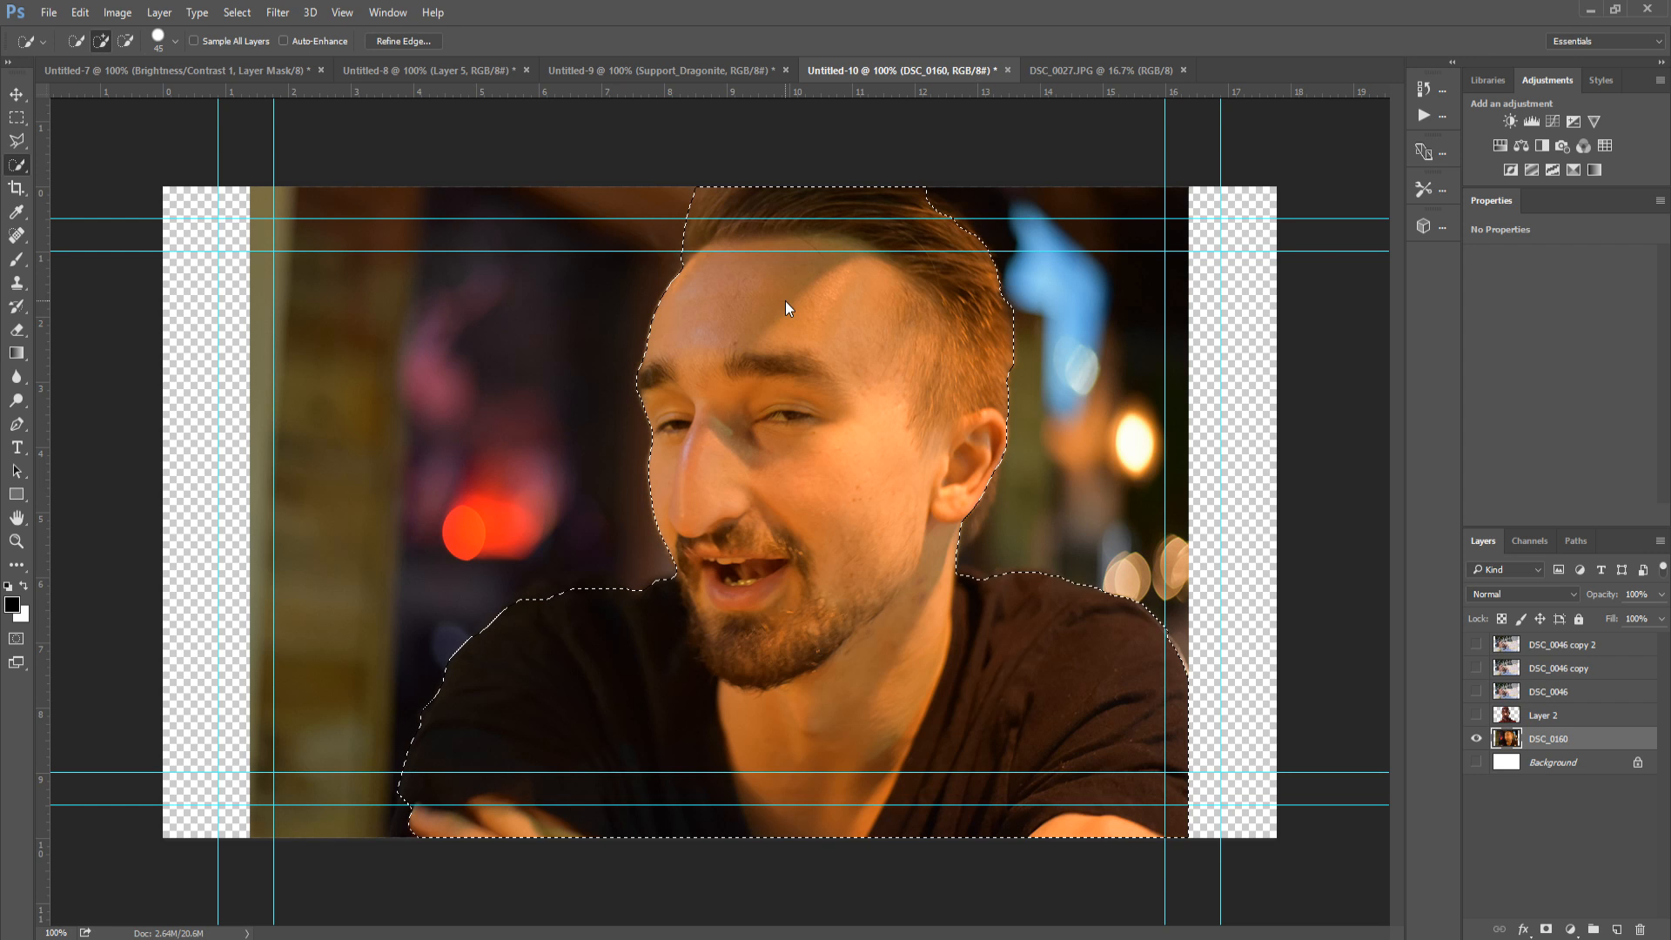
{"action": "key", "text": "ctrl+j"}
{"action": "left_click", "coordinate": [1476, 761]}
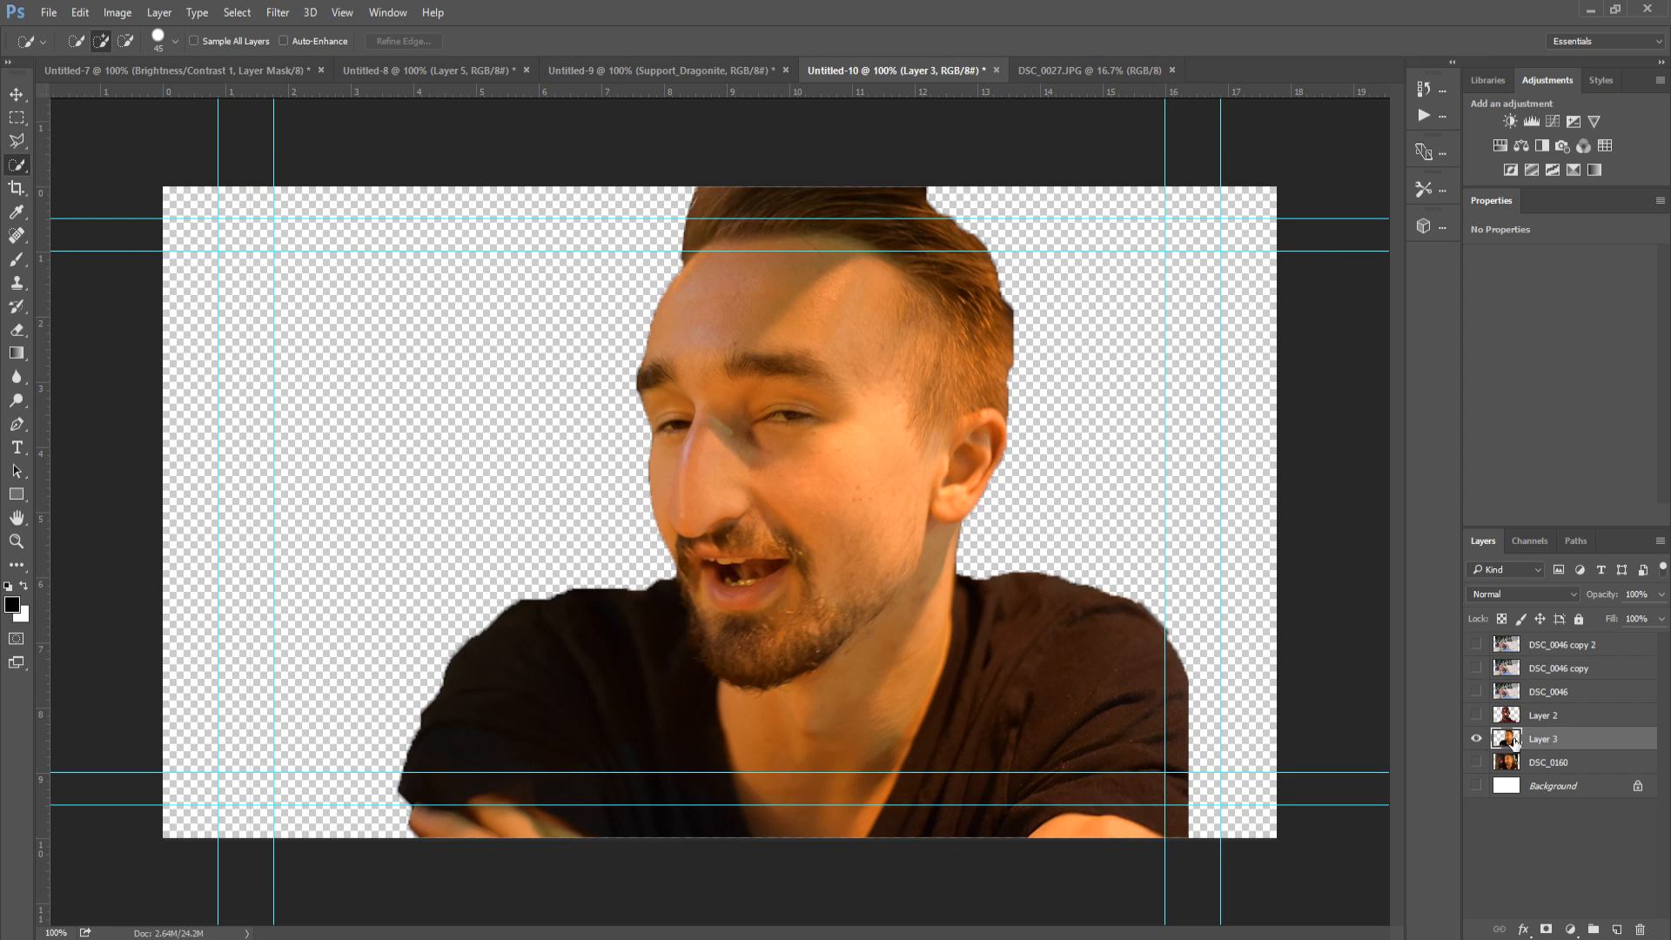
Move the cut-out man toward the right edge of the canvas and tilt him slightly with Free Transform.
{"action": "key", "text": "v"}
{"action": "left_click_drag", "start_coordinate": [843, 577], "coordinate": [1044, 567]}
{"action": "key", "text": "ctrl+t"}
{"action": "left_click_drag", "start_coordinate": [428, 567], "coordinate": [430, 587]}
{"action": "left_click_drag", "start_coordinate": [947, 604], "coordinate": [1107, 618]}
{"action": "key", "text": "Return"}
Enlarge the cut-out man and reposition him against the right edge so his head fills the canvas height.
{"action": "key", "text": "ctrl+t"}
{"action": "left_click_drag", "start_coordinate": [523, 864], "coordinate": [387, 933]}
{"action": "left_click_drag", "start_coordinate": [881, 770], "coordinate": [924, 707]}
{"action": "key", "text": "Return"}
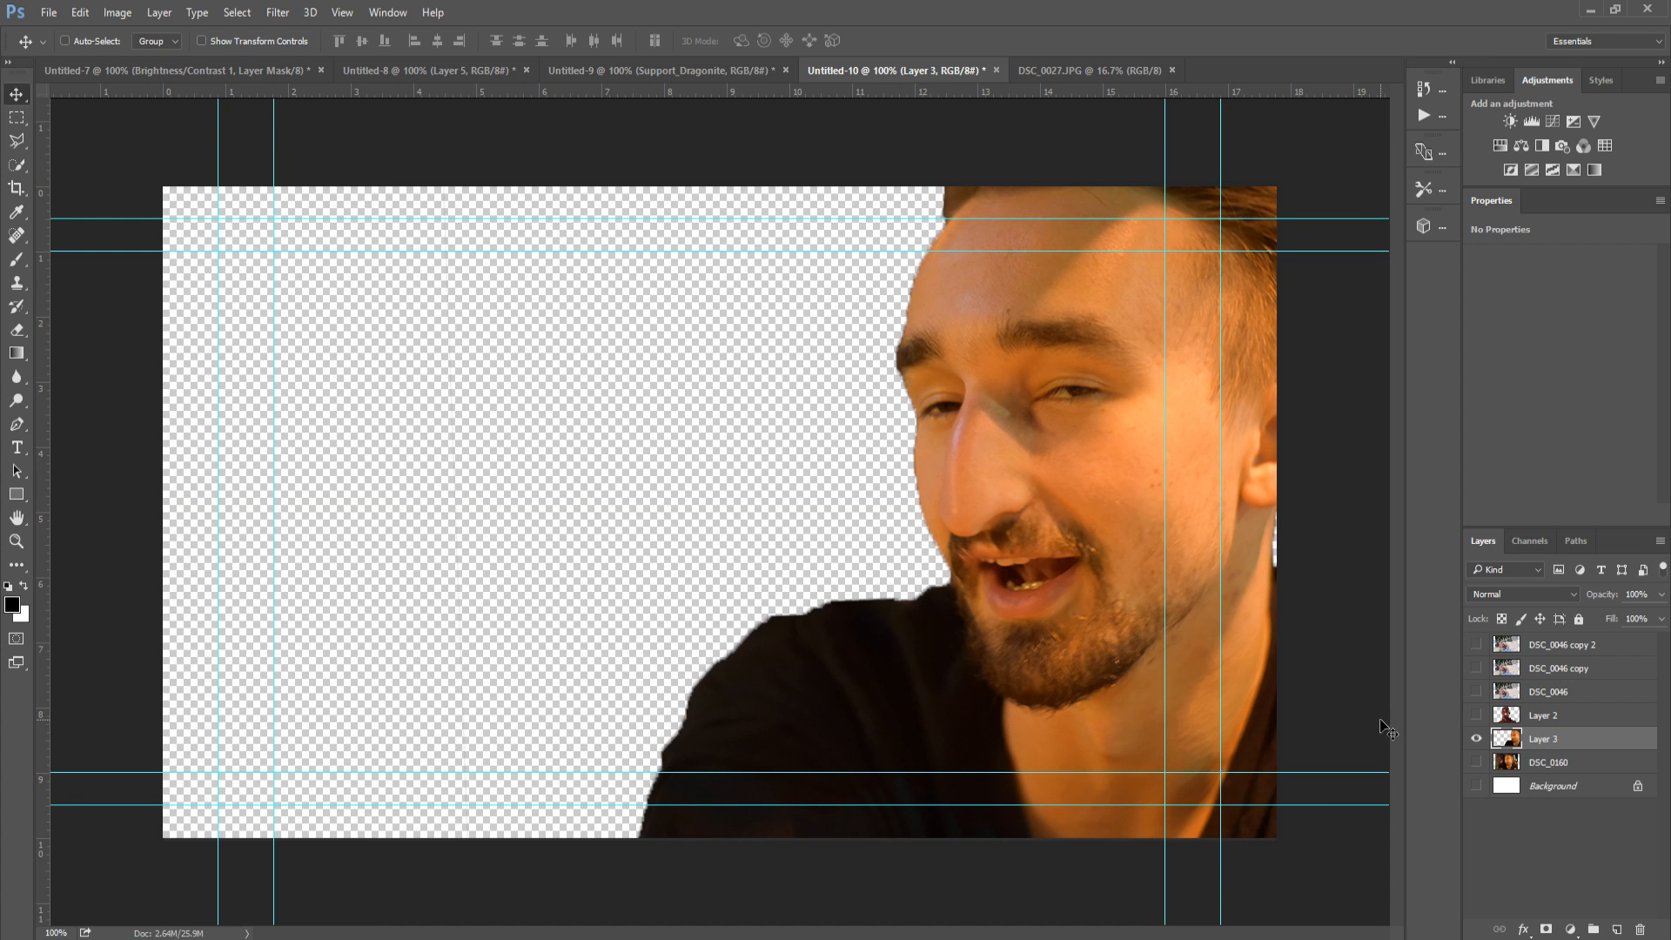
Place Layer 3 directly above the Background and give it a drop shadow with 4% spread and 13 px size.
{"action": "left_click_drag", "start_coordinate": [1614, 743], "coordinate": [1614, 764]}
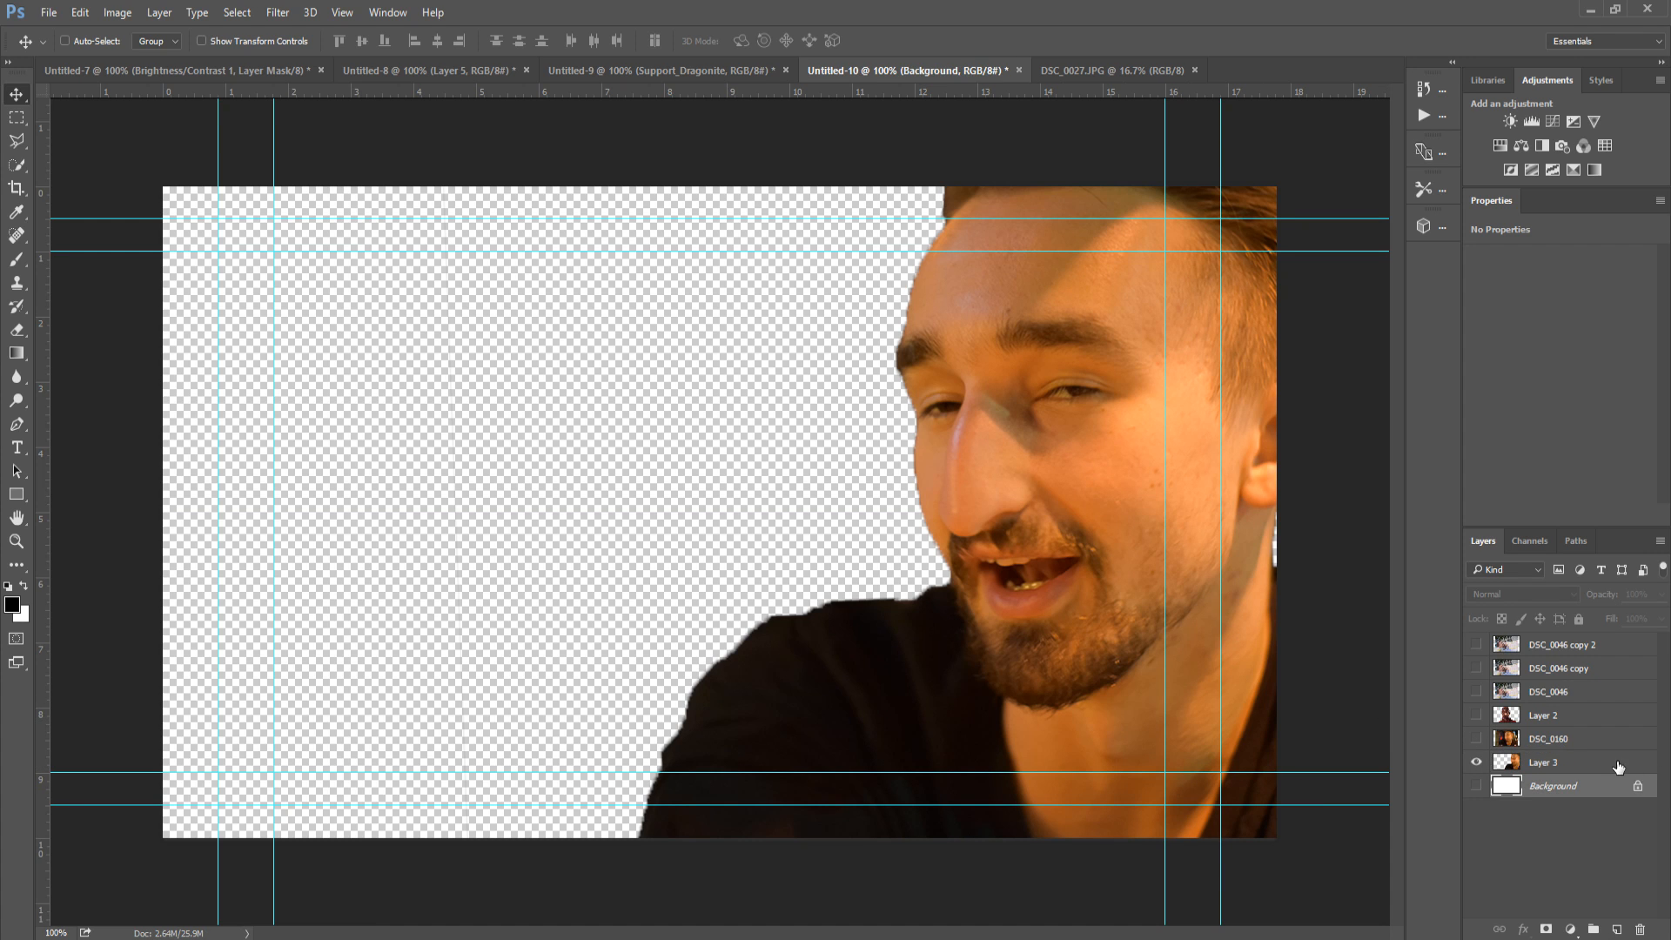
{"action": "double_click", "coordinate": [1611, 763]}
{"action": "left_click_drag", "start_coordinate": [525, 426], "coordinate": [557, 264]}
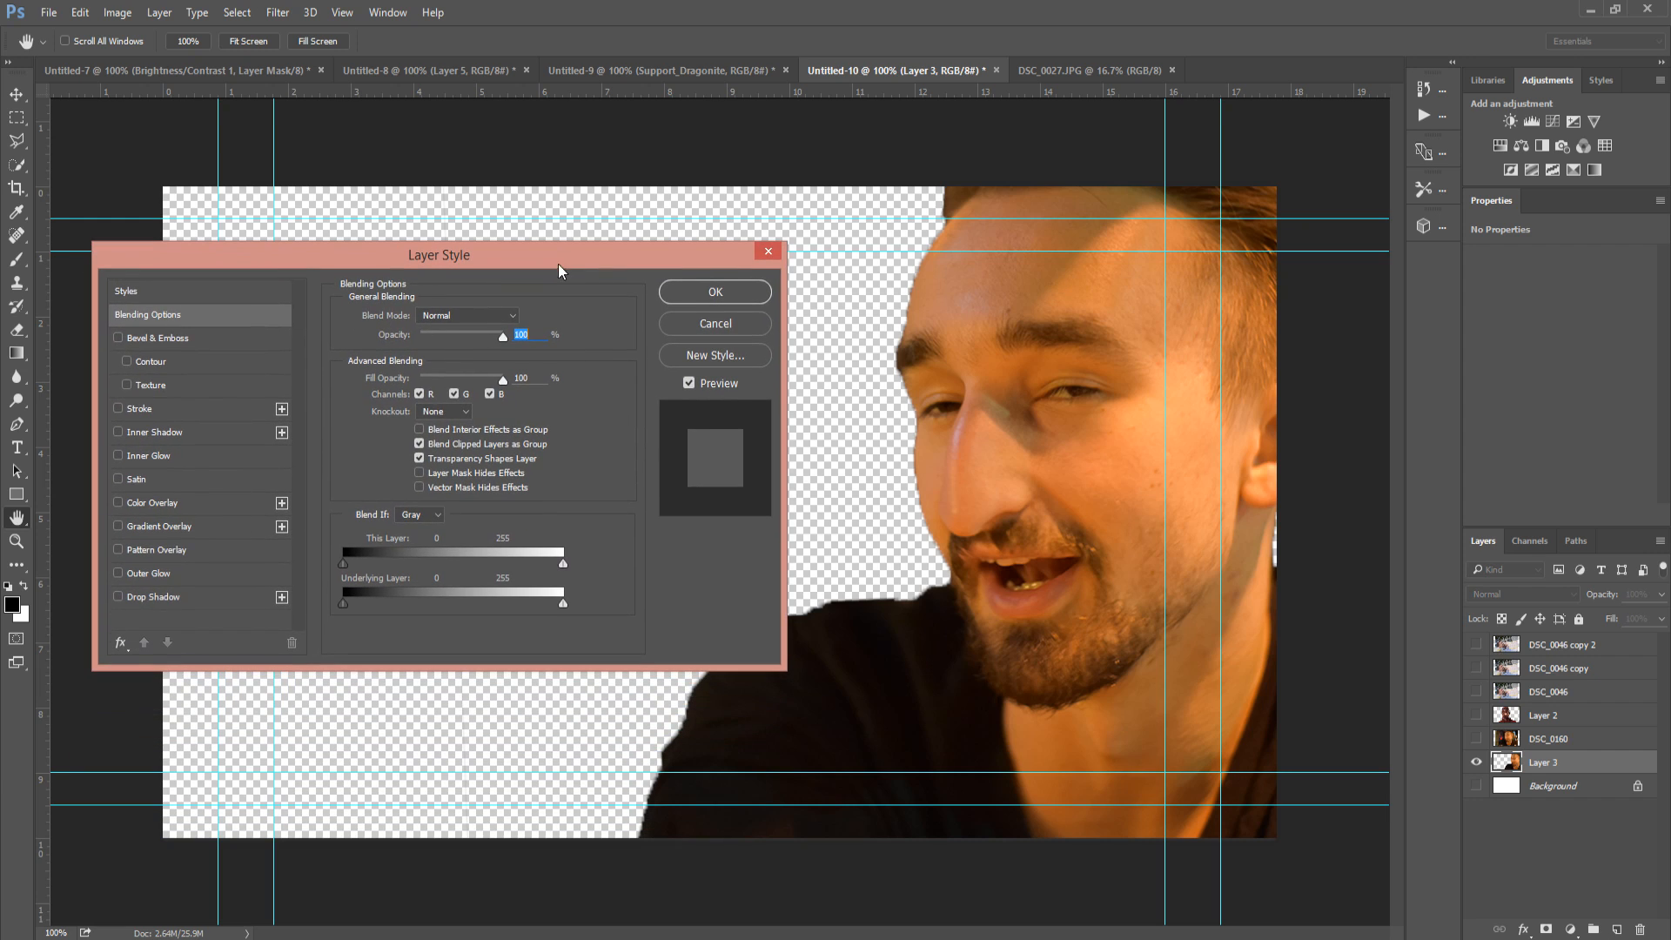
{"action": "left_click", "coordinate": [173, 597]}
{"action": "left_click_drag", "start_coordinate": [409, 431], "coordinate": [412, 416]}
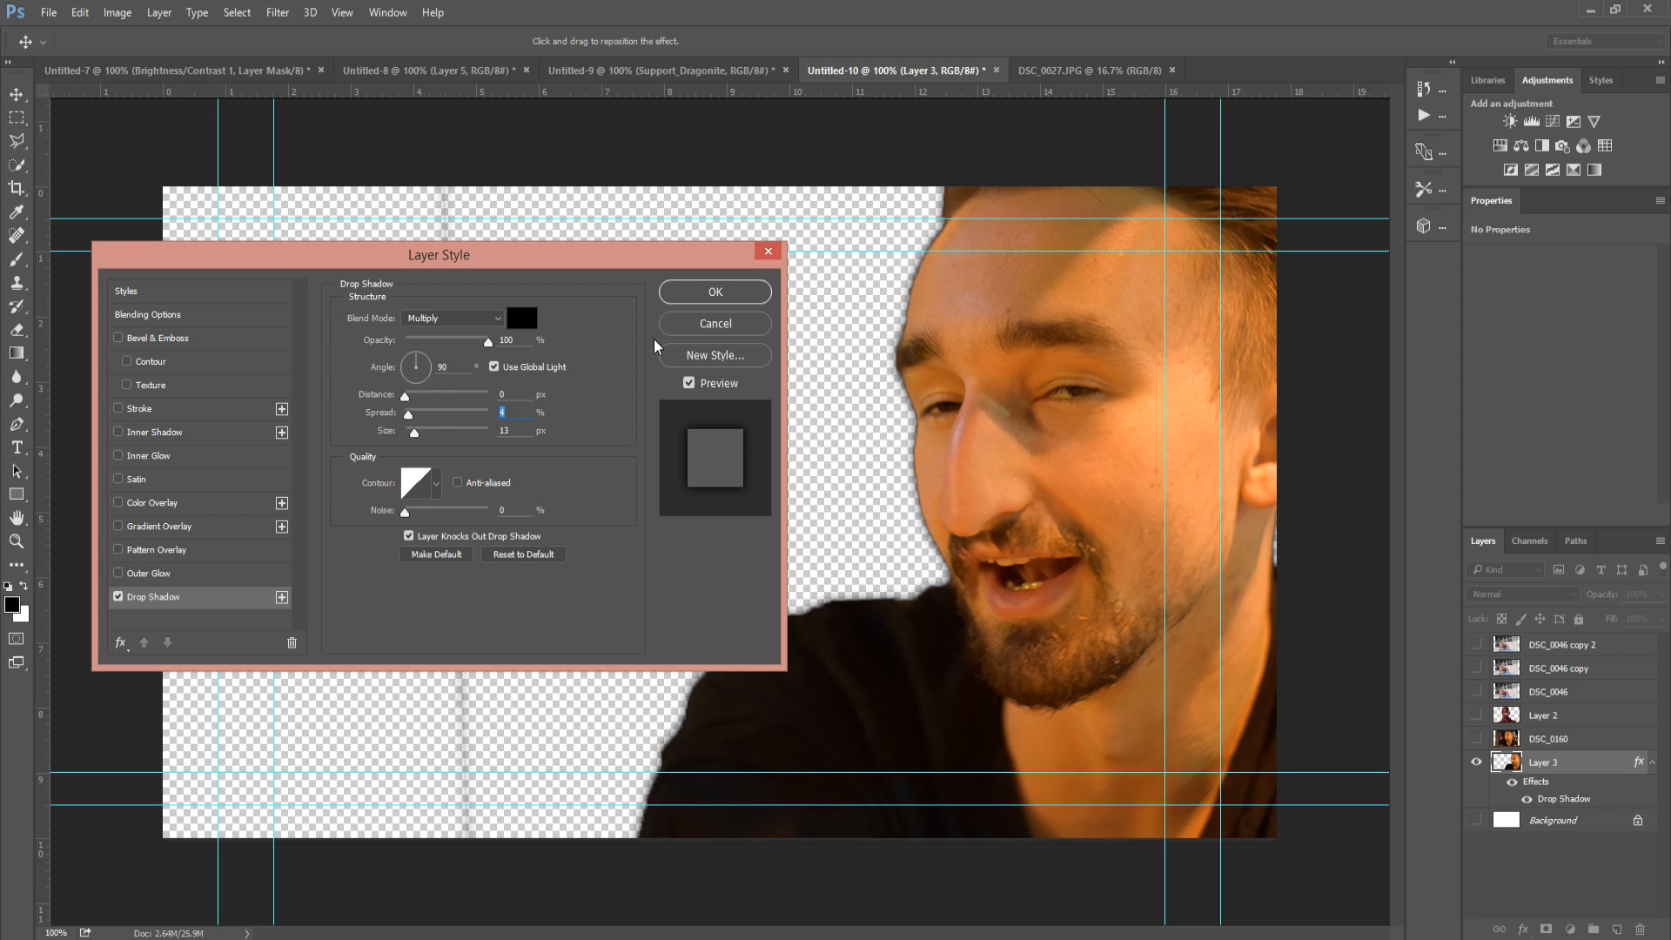
{"action": "left_click", "coordinate": [137, 593]}
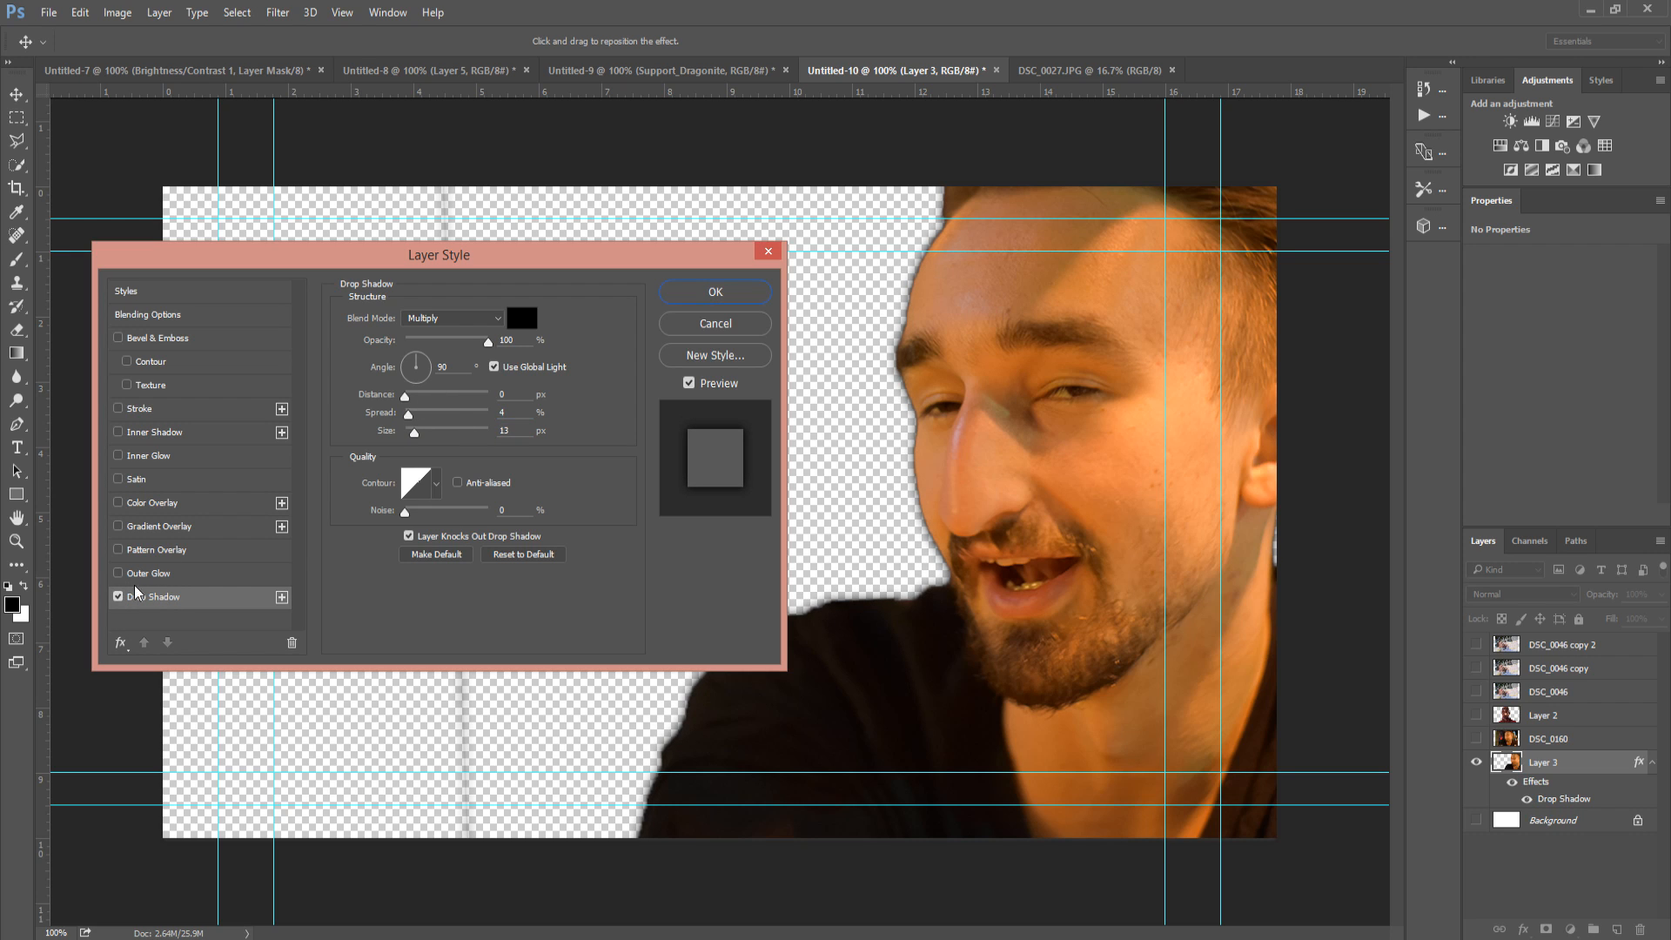
Enable a black outside stroke on Layer 3, disable its drop shadow, and apply the layer style.
{"action": "left_click", "coordinate": [130, 410]}
{"action": "left_click", "coordinate": [126, 597]}
{"action": "left_click", "coordinate": [119, 597]}
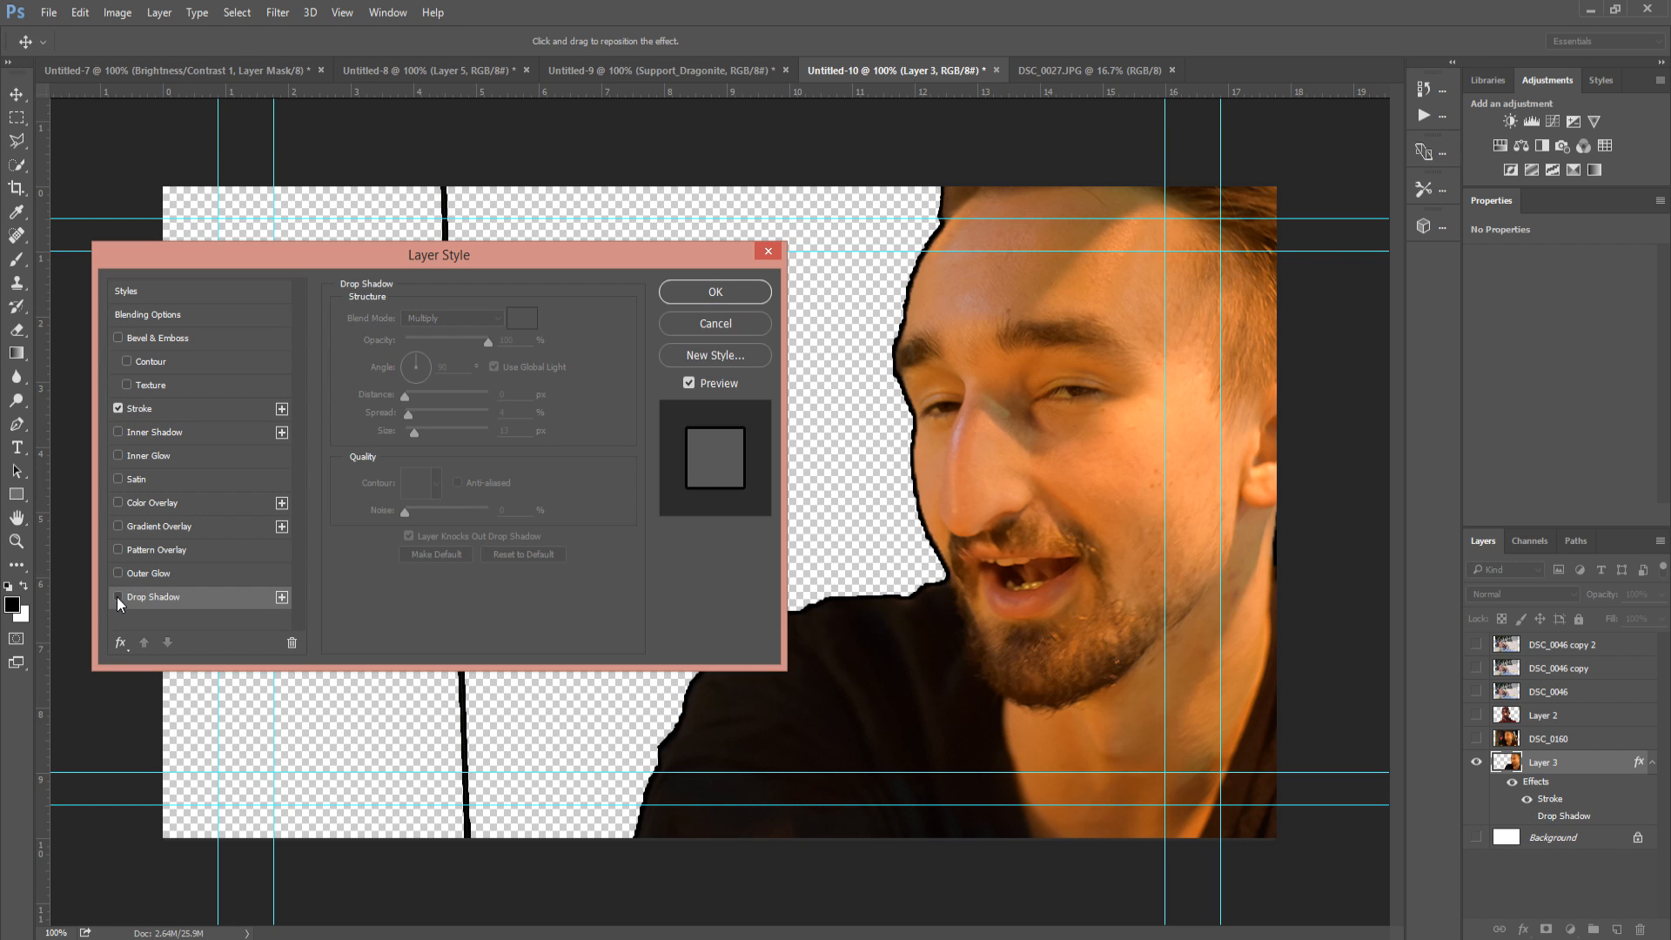
{"action": "left_click", "coordinate": [716, 292]}
Erase the stray outlined vertical strip left of the man on Layer 3.
{"action": "key", "text": "e"}
{"action": "mouse_move", "coordinate": [429, 299]}
{"action": "left_mouse_down"}
{"action": "mouse_move", "coordinate": [409, 242]}
{"action": "mouse_move", "coordinate": [461, 836]}
{"action": "left_mouse_up"}
{"action": "key", "text": "v"}
Change the stroke colour of Layer 3 to white (ffffff).
{"action": "double_click", "coordinate": [1588, 767]}
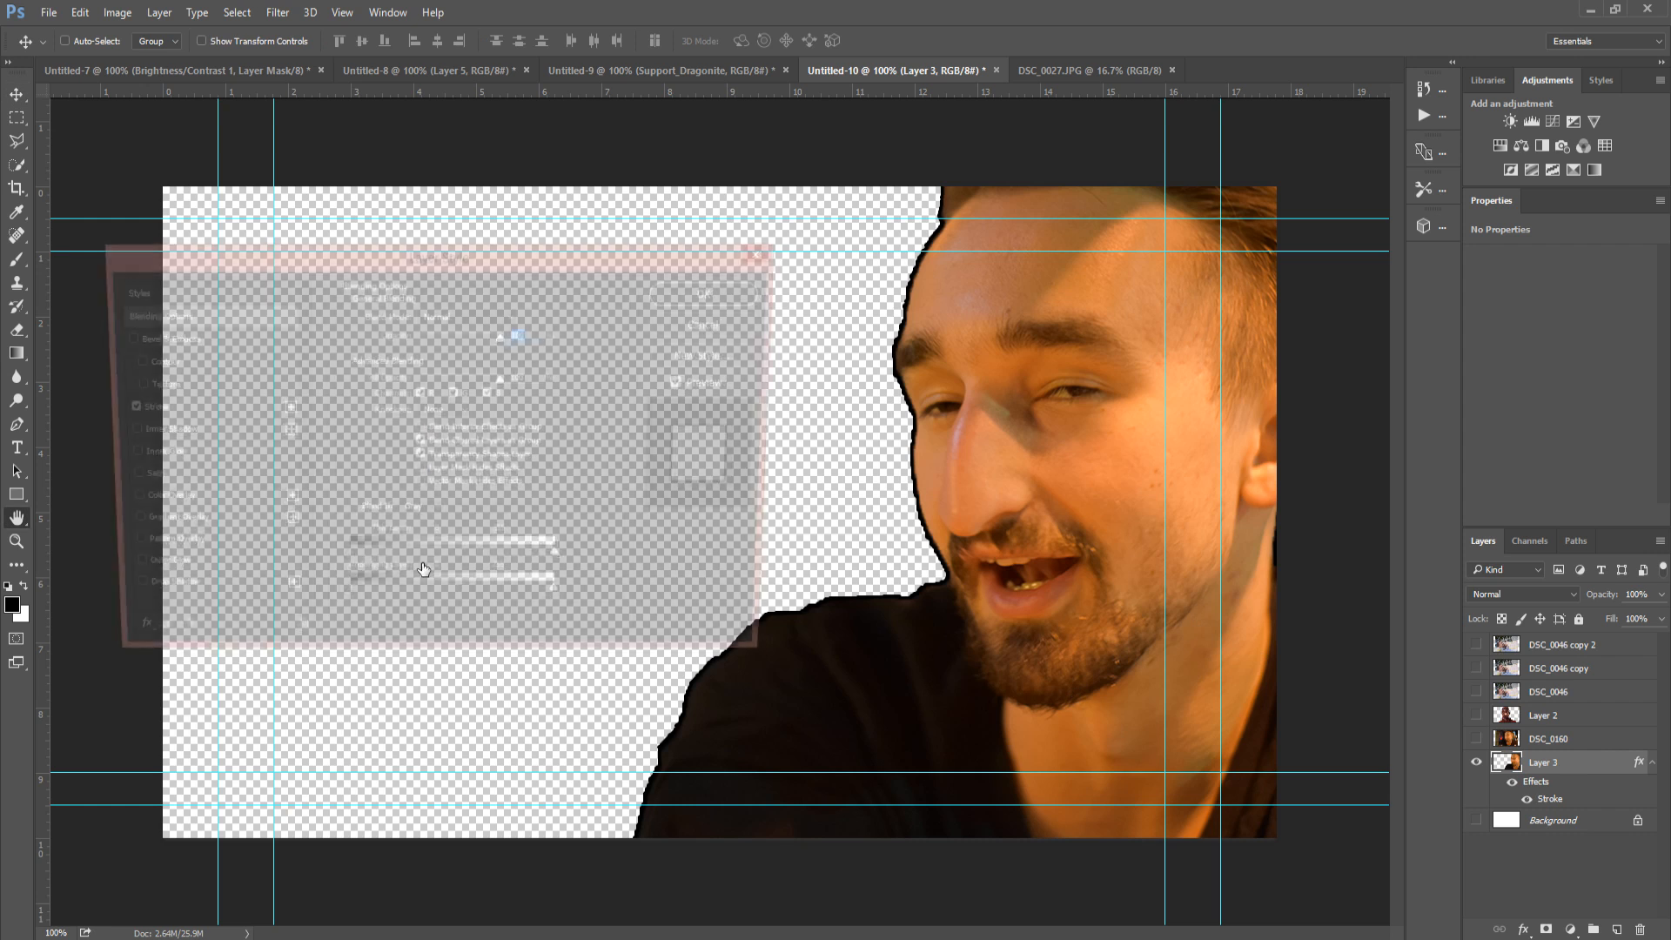
{"action": "left_click", "coordinate": [181, 414]}
{"action": "left_click", "coordinate": [388, 453]}
{"action": "type", "text": "ffffff"}
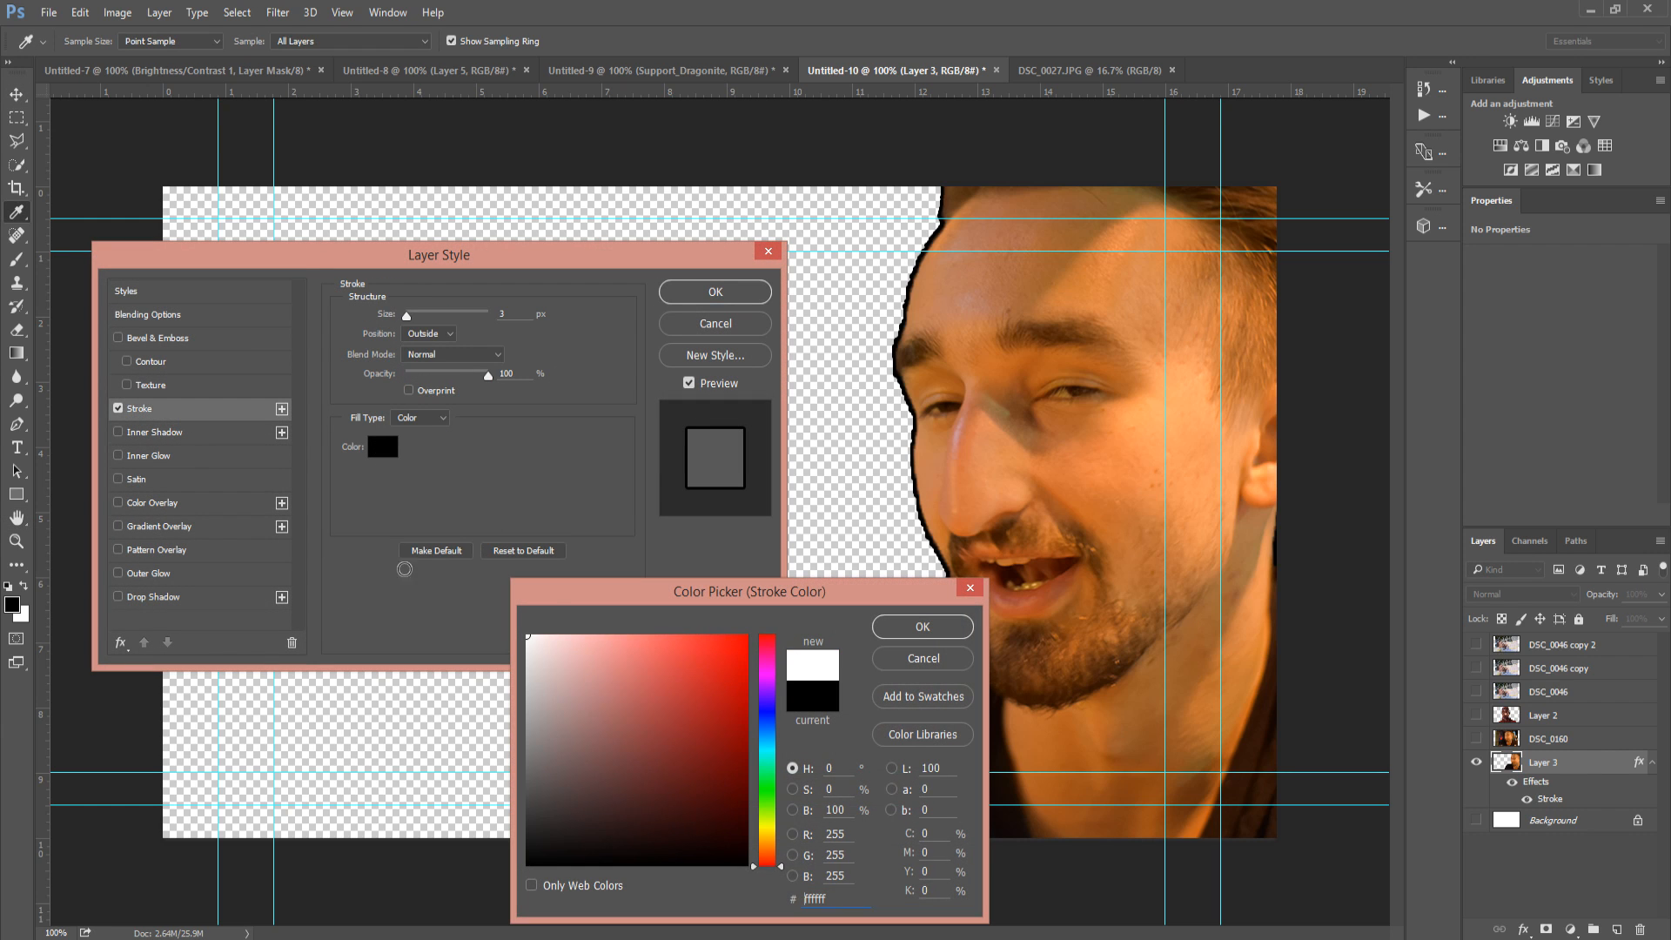
{"action": "left_click", "coordinate": [921, 627]}
Turn the drop shadow on Layer 3 back on with a size of 27 px and apply the style.
{"action": "left_click", "coordinate": [200, 597]}
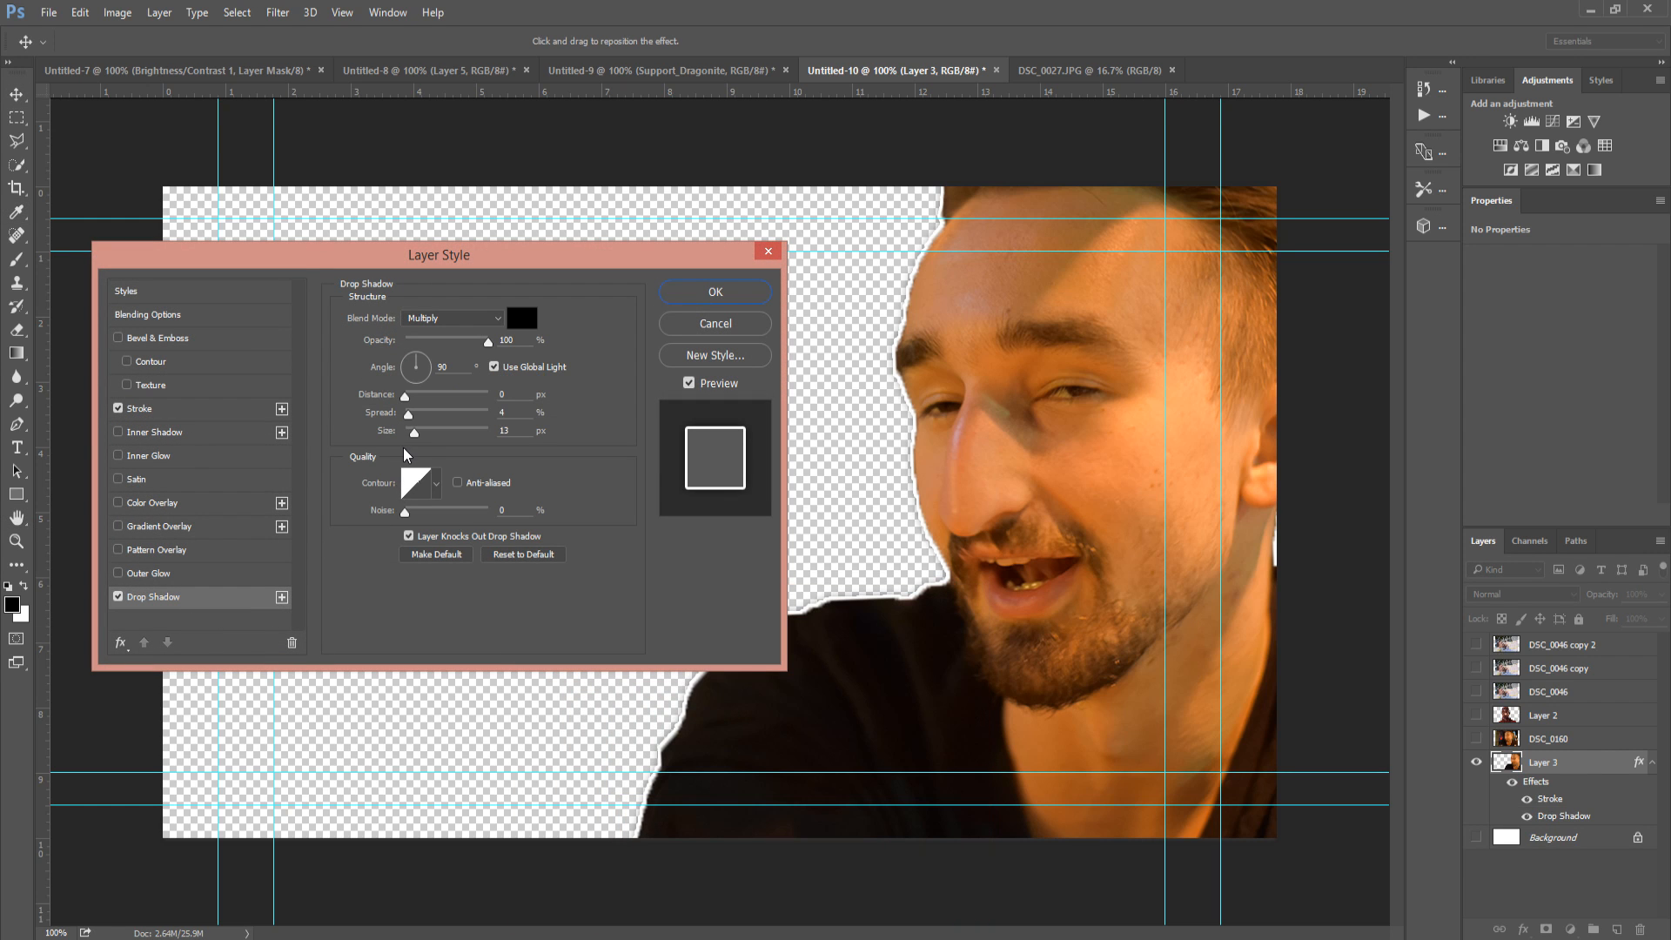
{"action": "left_click_drag", "start_coordinate": [417, 439], "coordinate": [421, 440]}
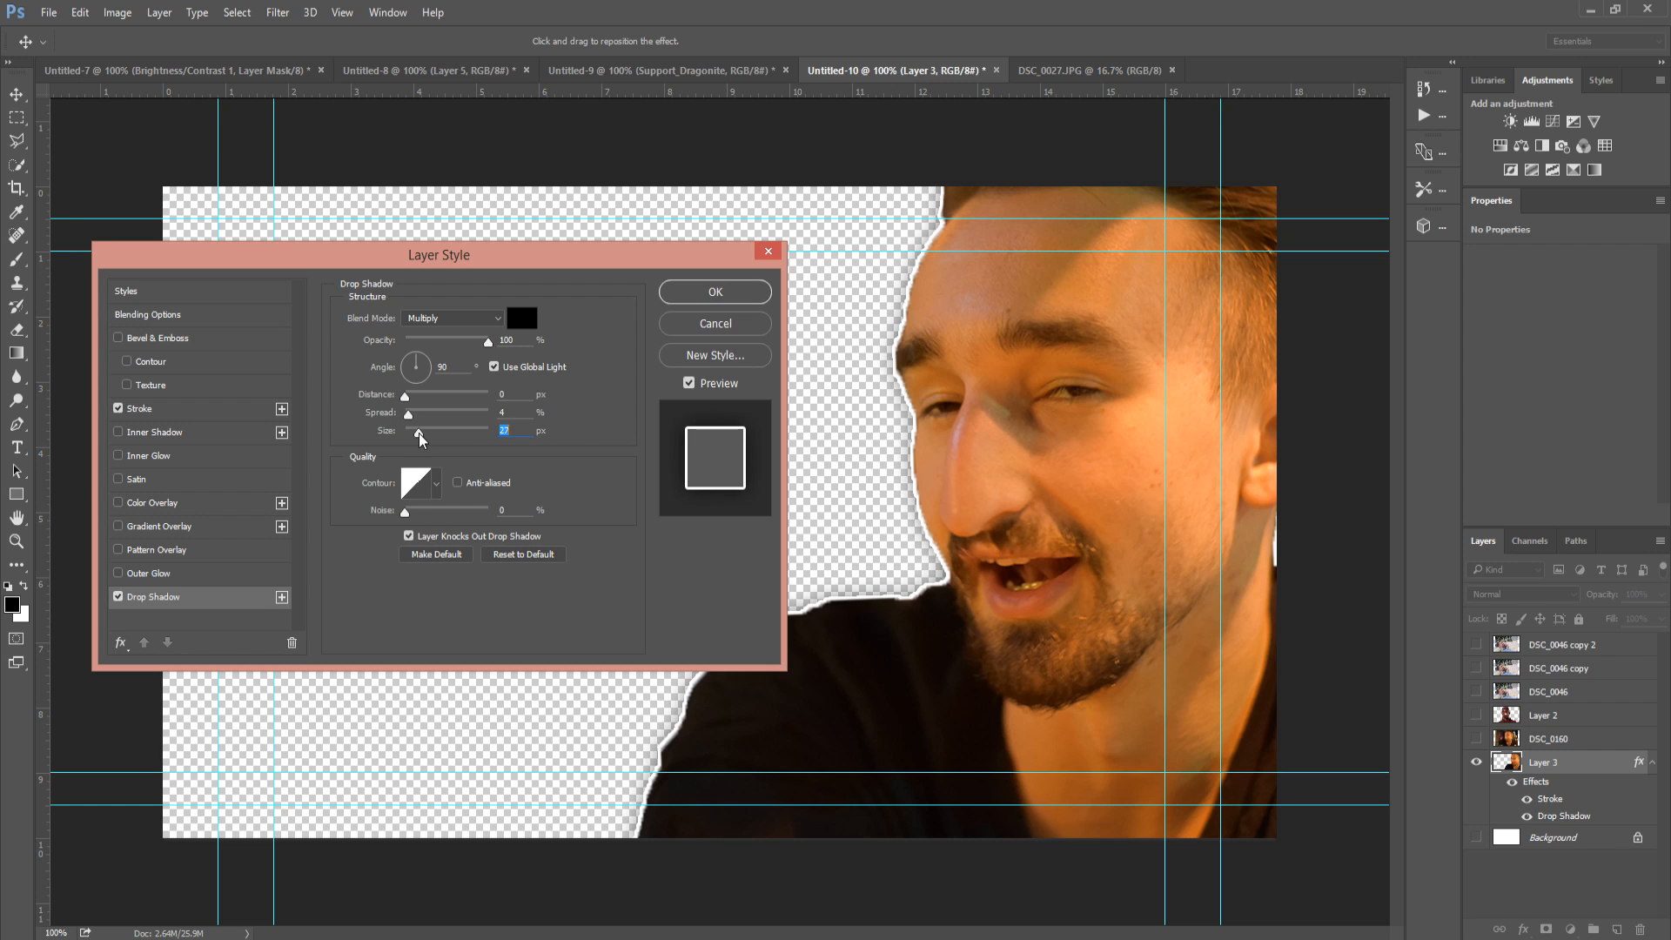
{"action": "left_click", "coordinate": [688, 299]}
Fill the whole of Layer 3 with the white background colour.
{"action": "key", "text": "ctrl+minus"}
{"action": "key", "text": "ctrl+minus"}
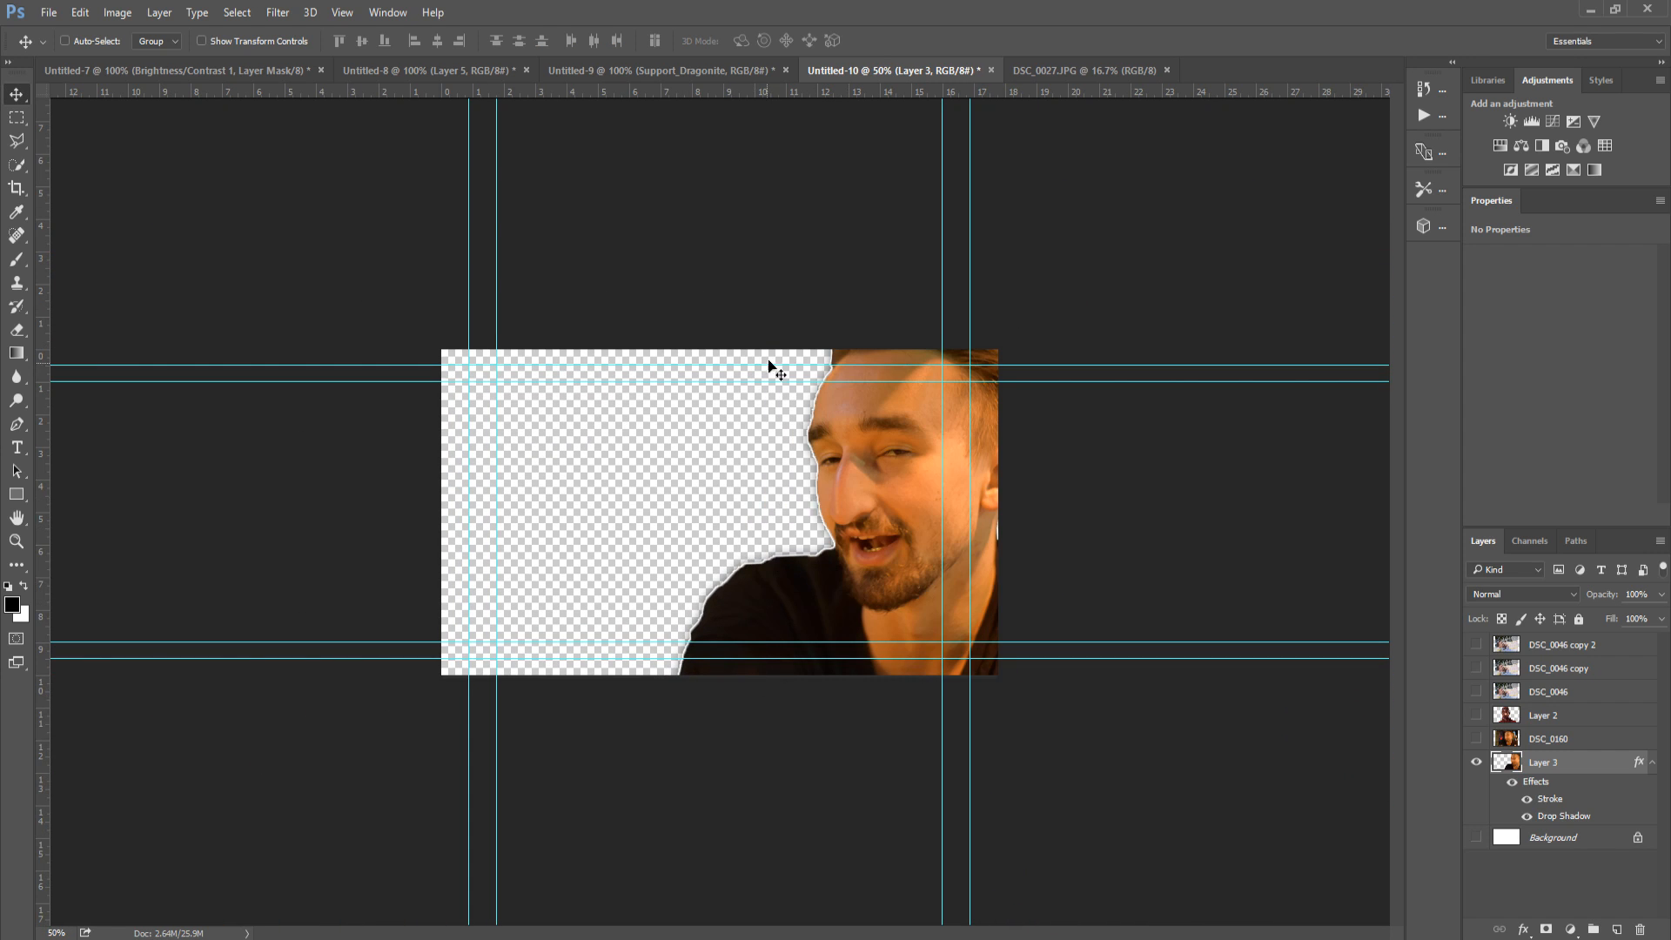
{"action": "key", "text": "ctrl+minus"}
{"action": "key", "text": "ctrl+minus"}
{"action": "key", "text": "ctrl+plus"}
{"action": "key", "text": "ctrl+plus"}
{"action": "key", "text": "ctrl+plus"}
{"action": "key", "text": "ctrl+BackSpace"}
{"action": "key", "text": "ctrl+plus"}
{"action": "key", "text": "ctrl+plus"}
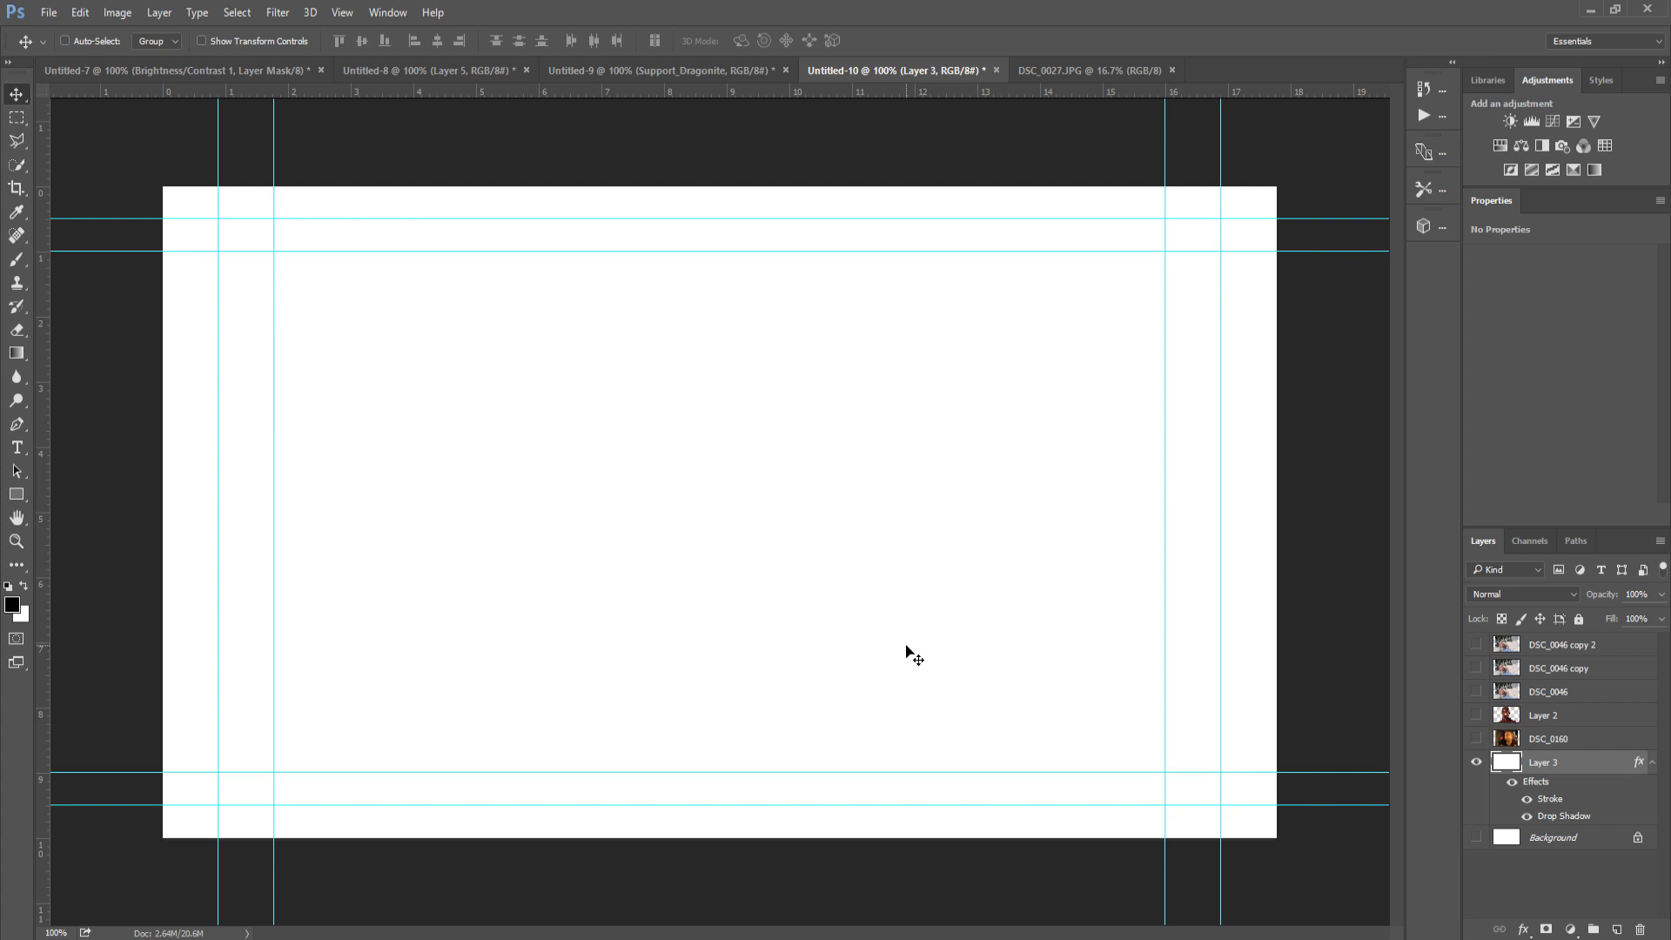
Hide Layer 3 and the masked figure, leave only the DSC_0046 hammock photo visible, and select its layer.
{"action": "left_click", "coordinate": [1469, 763]}
{"action": "left_click", "coordinate": [1476, 738]}
{"action": "left_click", "coordinate": [1475, 738]}
{"action": "left_click", "coordinate": [1477, 714]}
{"action": "left_click", "coordinate": [1477, 692]}
{"action": "left_click", "coordinate": [1476, 671]}
{"action": "left_click", "coordinate": [1476, 691]}
{"action": "left_click", "coordinate": [1474, 668]}
{"action": "left_click", "coordinate": [1475, 692]}
{"action": "left_click", "coordinate": [1477, 692]}
{"action": "left_click", "coordinate": [1476, 672]}
{"action": "left_click", "coordinate": [1477, 693]}
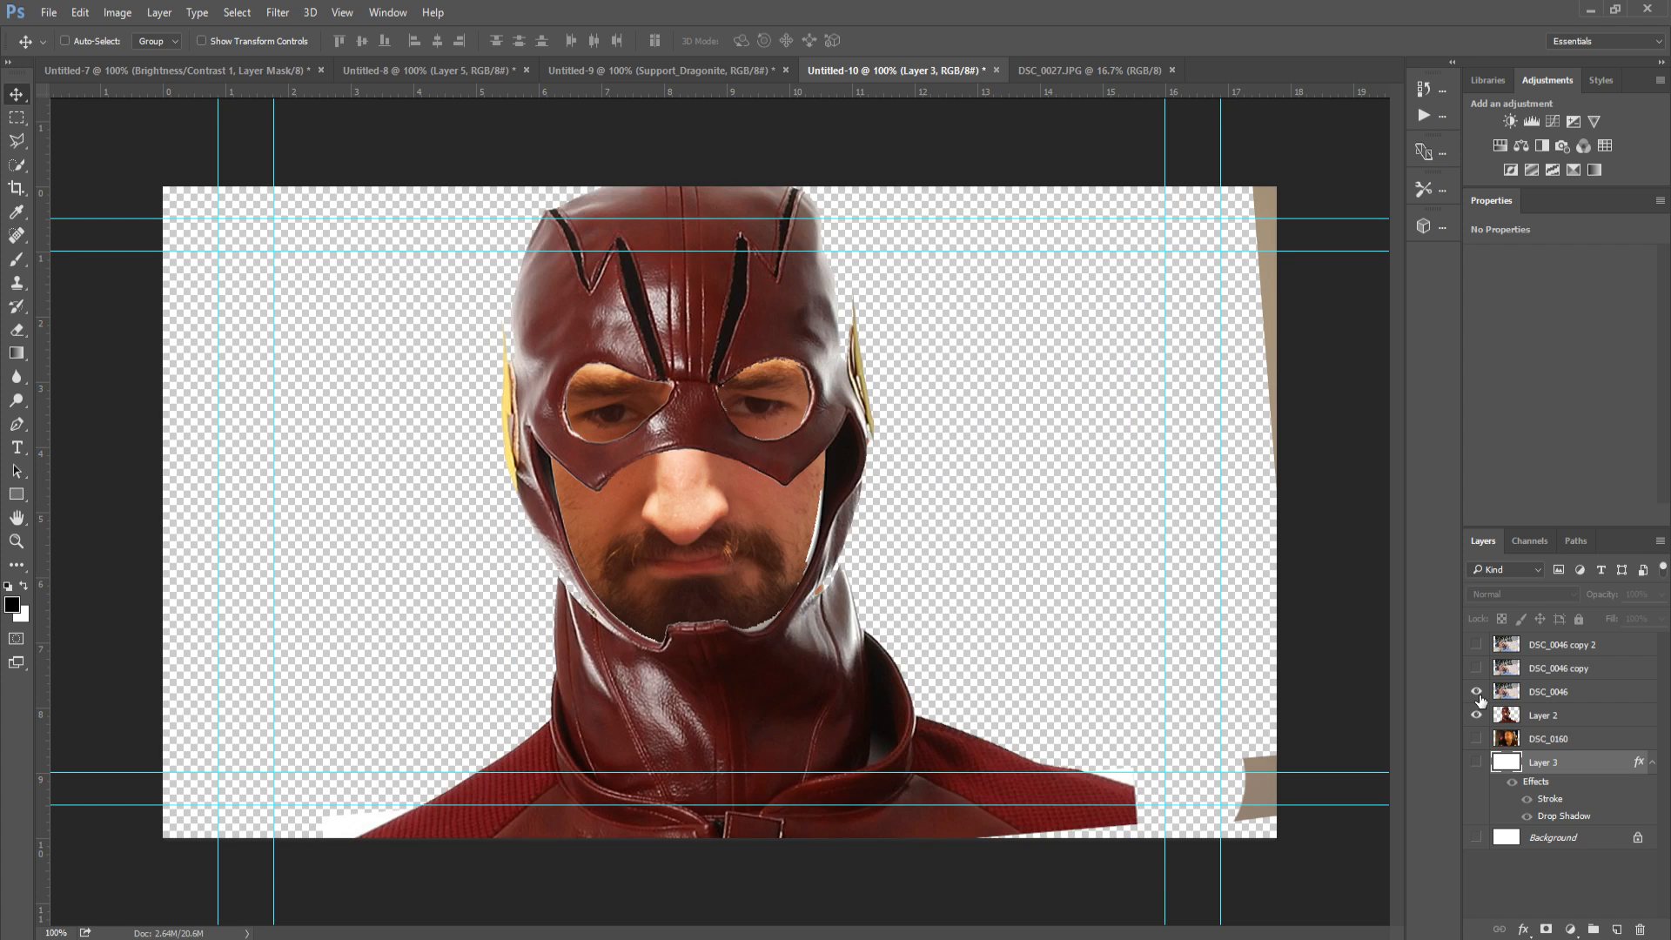
{"action": "left_click", "coordinate": [1476, 714]}
{"action": "left_click", "coordinate": [1562, 692]}
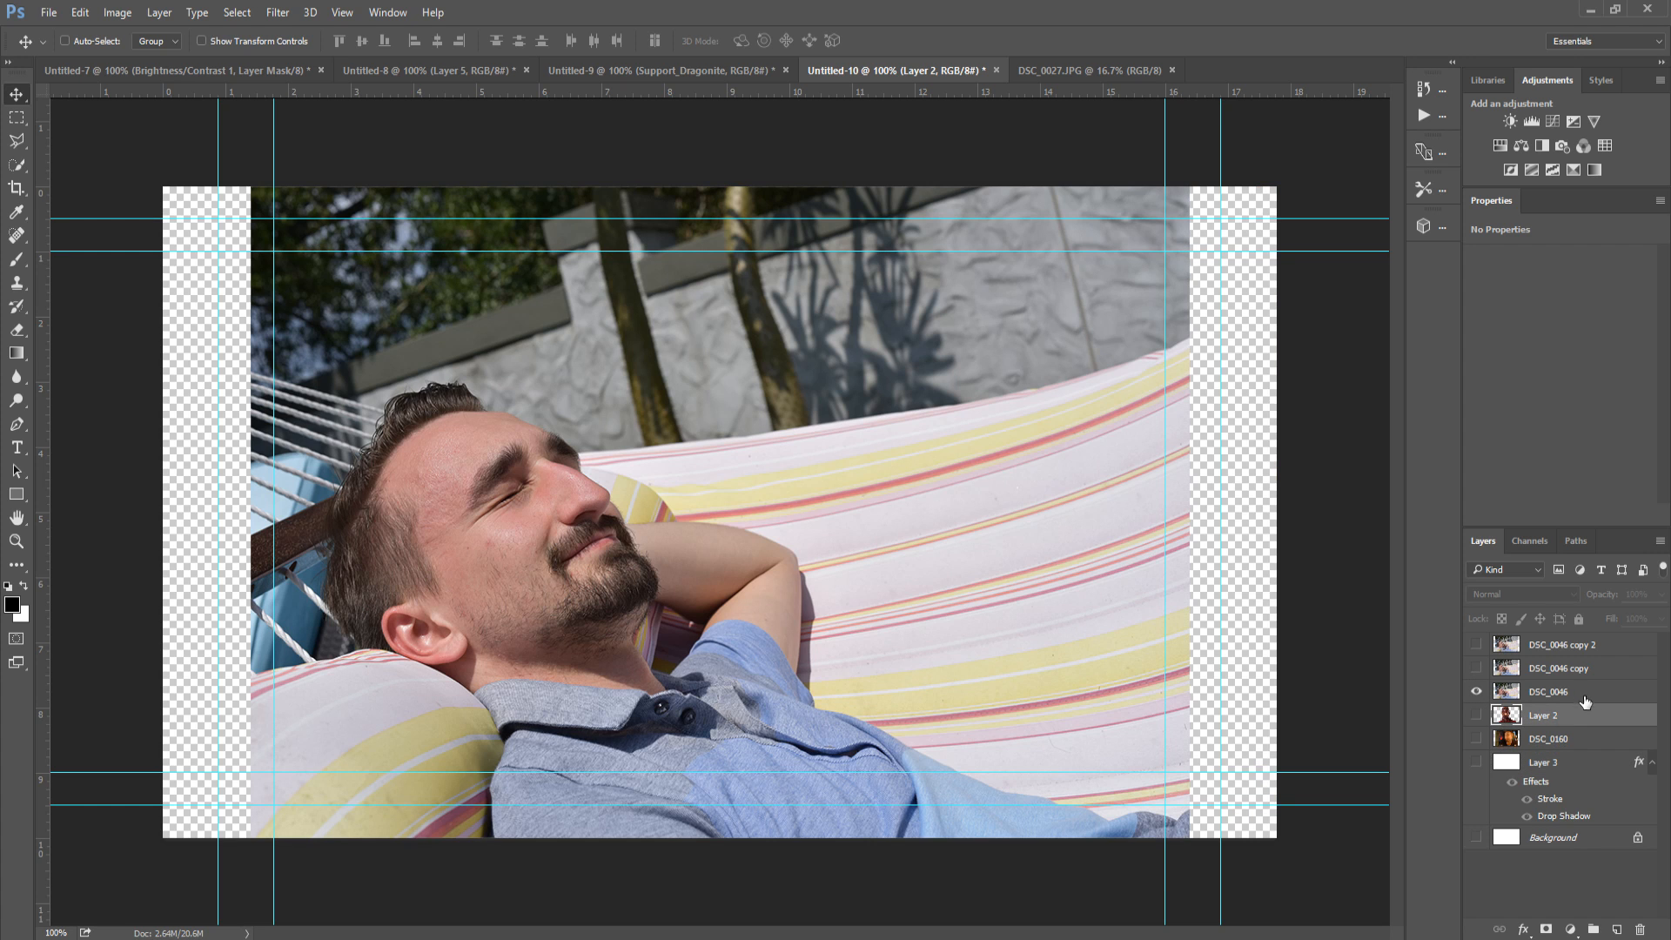
Add a Brightness/Contrast adjustment layer above the DSC_0046 photo with brightness 29 and contrast 44.
{"action": "left_click", "coordinate": [1509, 121]}
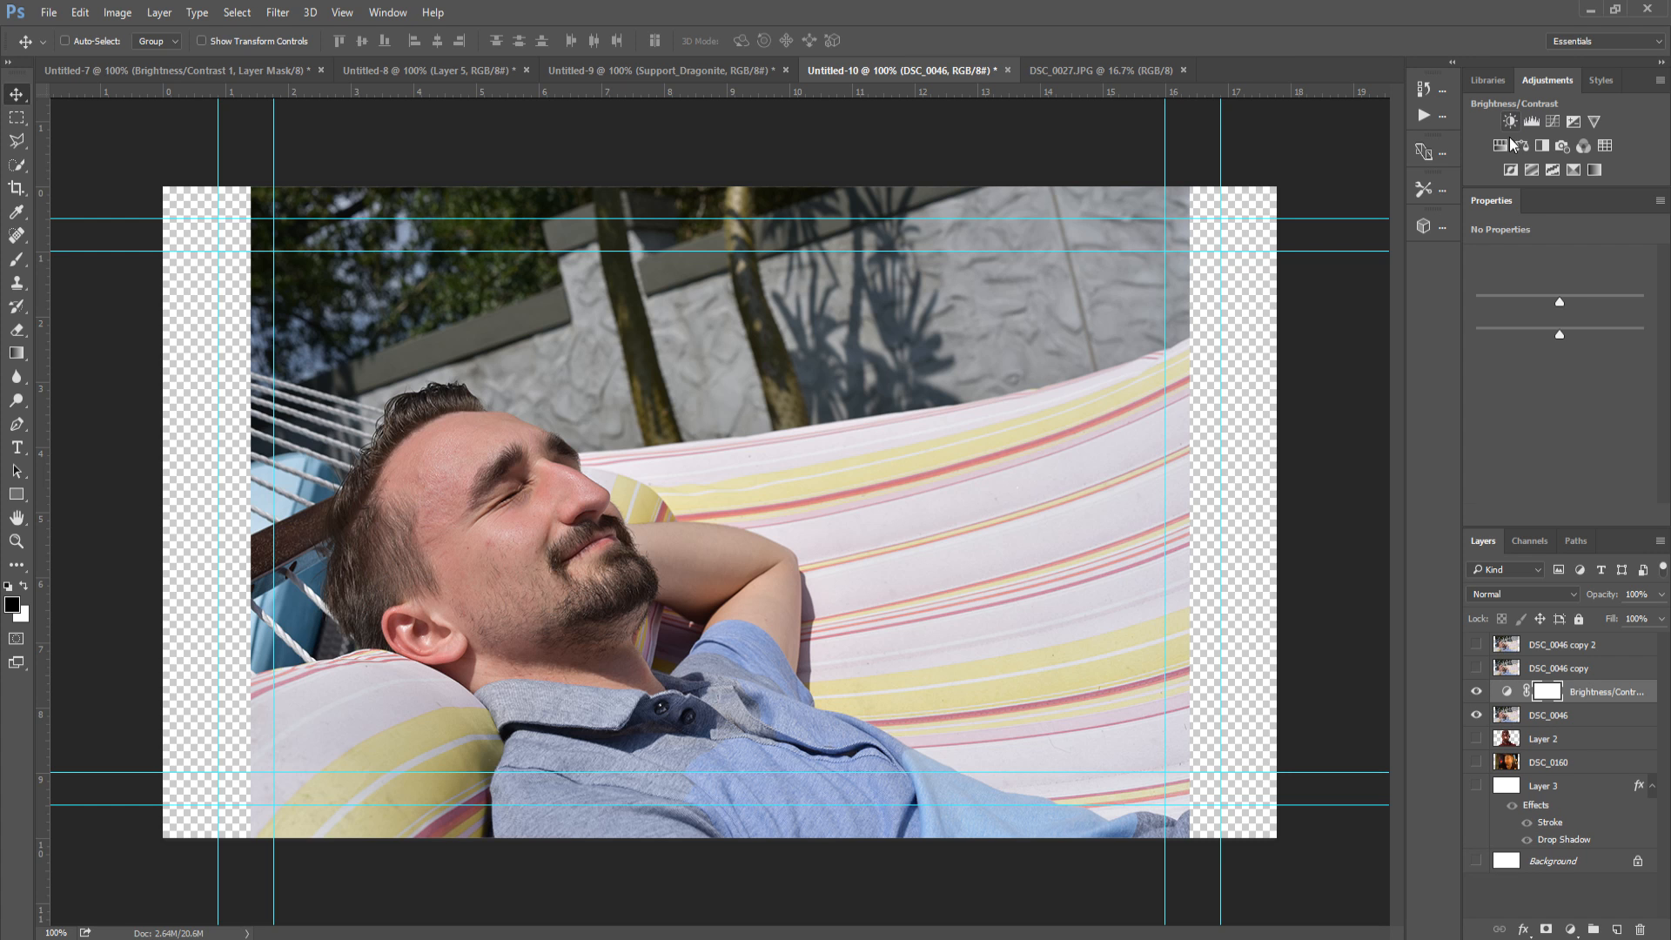
{"action": "left_click_drag", "start_coordinate": [1571, 297], "coordinate": [1301, 342]}
{"action": "mouse_move", "coordinate": [1541, 349]}
{"action": "left_mouse_down"}
{"action": "mouse_move", "coordinate": [1616, 343]}
{"action": "mouse_move", "coordinate": [1528, 338]}
{"action": "left_mouse_up"}
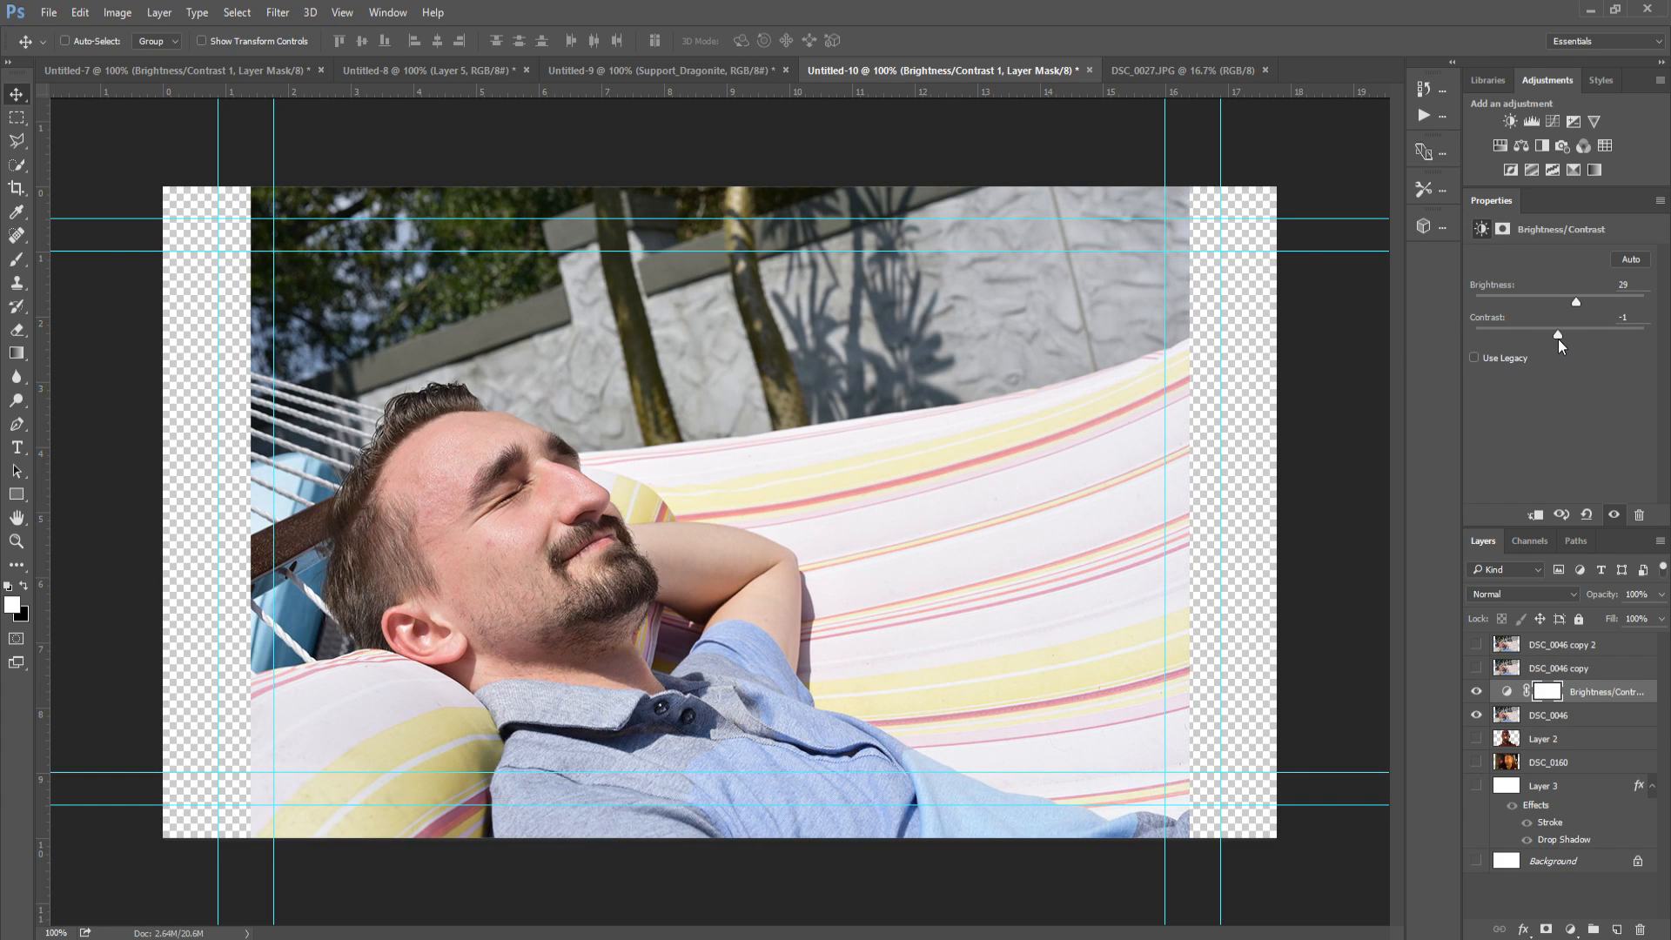
{"action": "left_click_drag", "start_coordinate": [1601, 338], "coordinate": [1596, 338]}
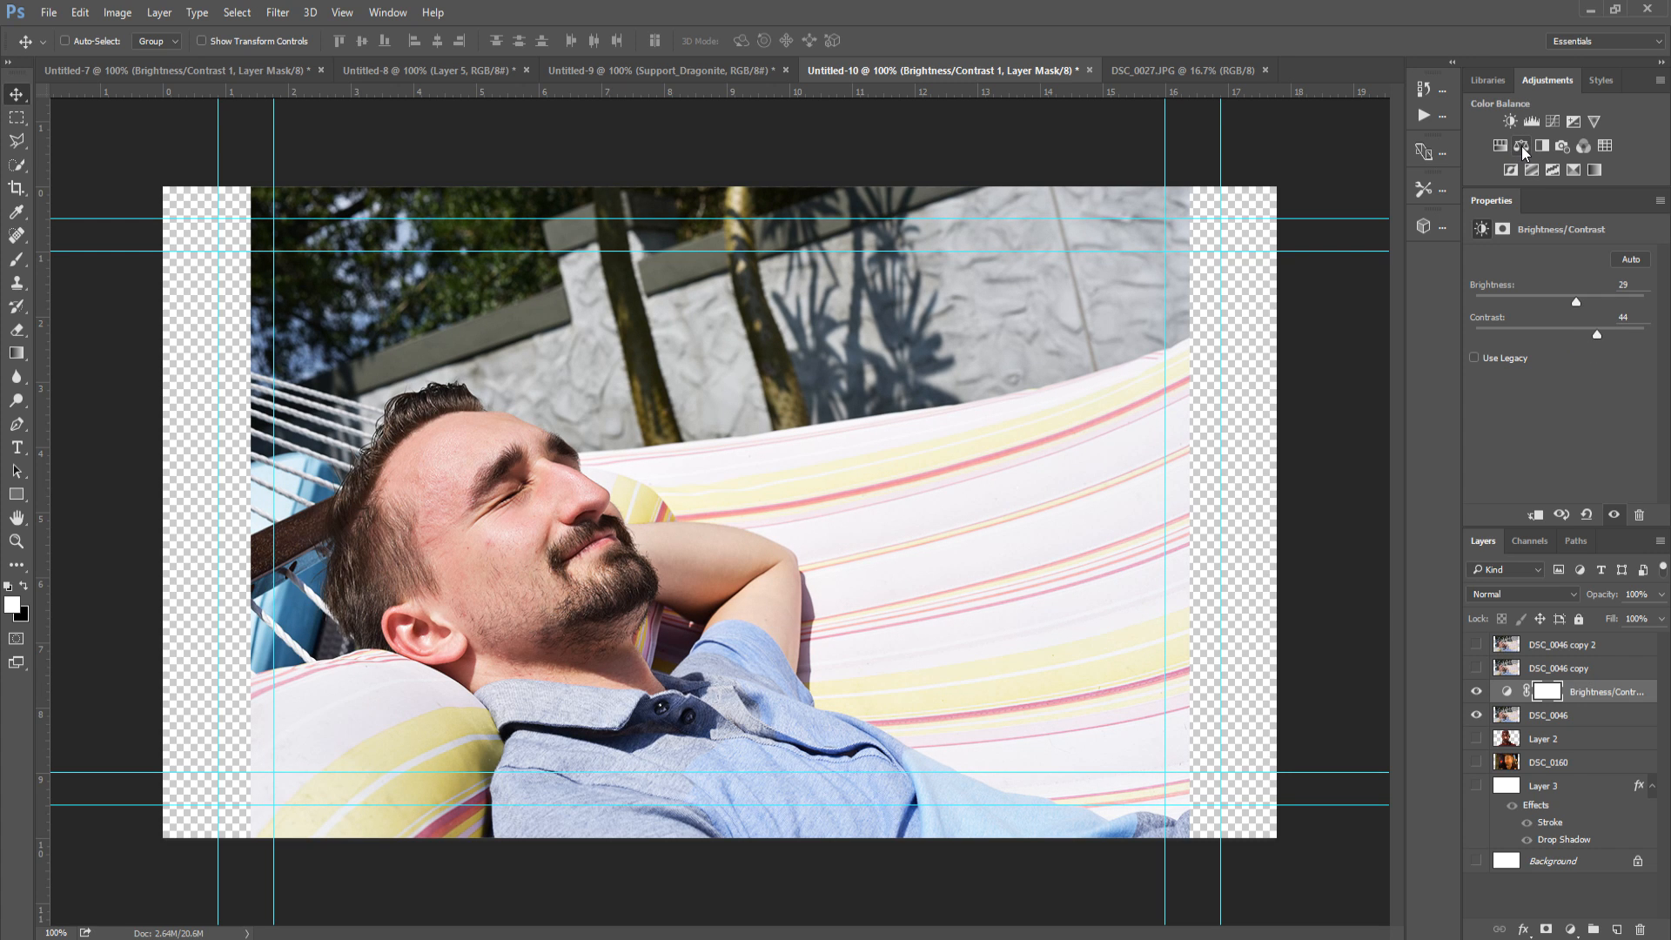
Add a Curves adjustment layer above Brightness/Contrast and bend its RGB curve into a steep multi-point wave.
{"action": "left_click", "coordinate": [1551, 121]}
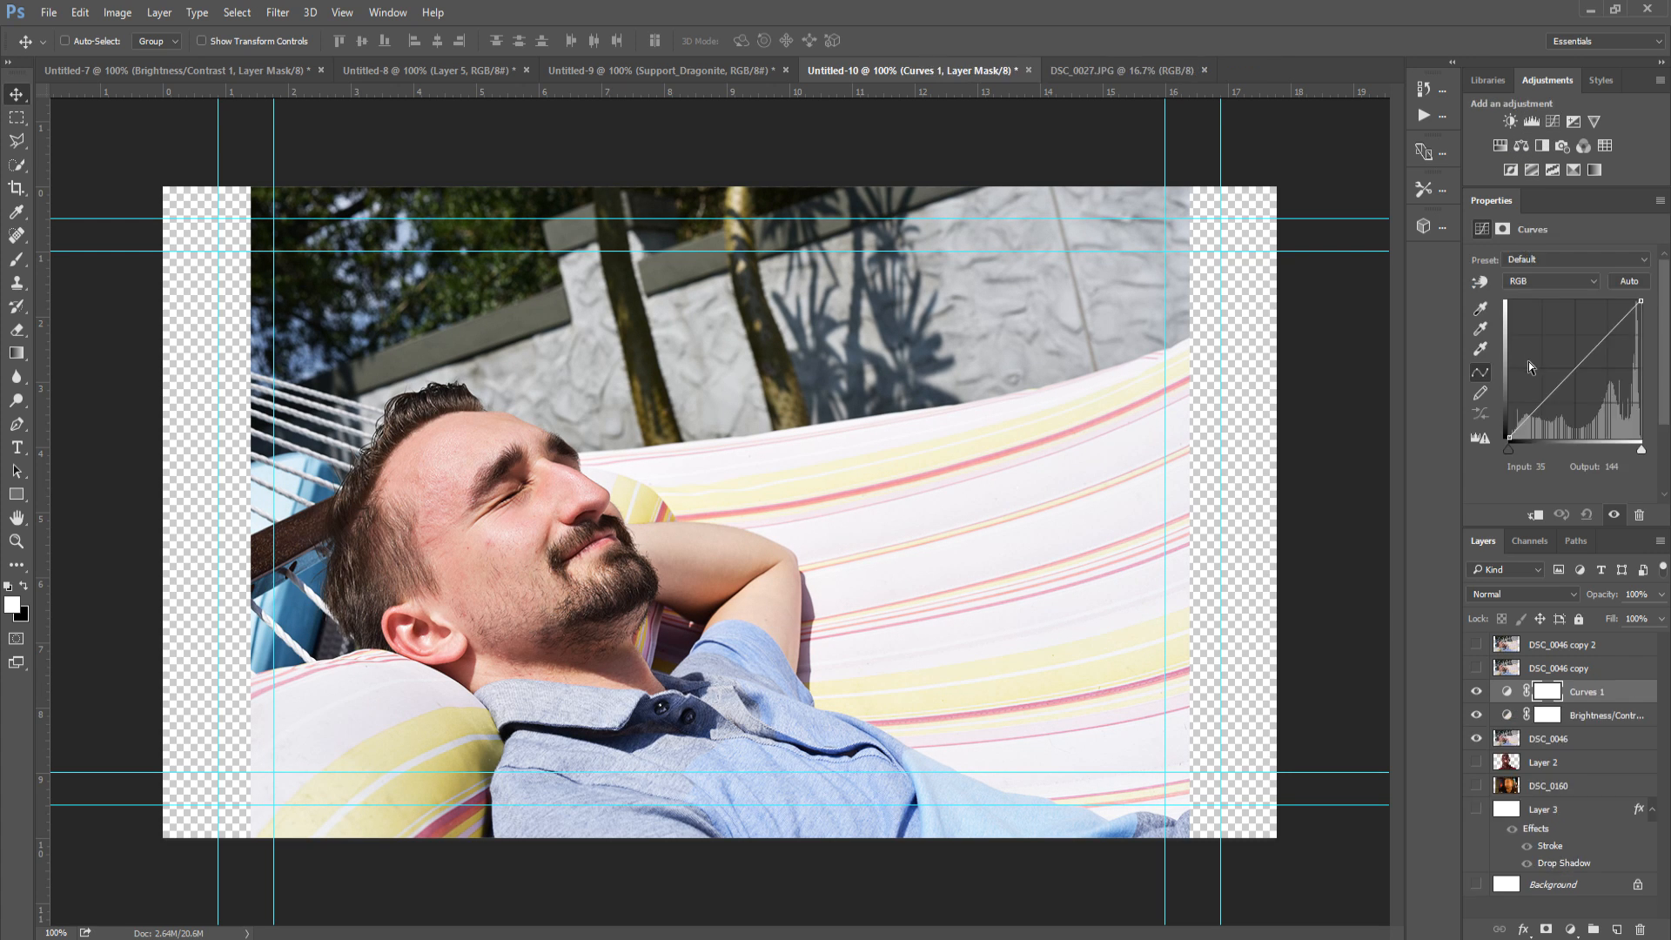
{"action": "mouse_move", "coordinate": [1554, 390]}
{"action": "left_mouse_down"}
{"action": "mouse_move", "coordinate": [1566, 406]}
{"action": "mouse_move", "coordinate": [1602, 335]}
{"action": "mouse_move", "coordinate": [1619, 344]}
{"action": "mouse_move", "coordinate": [1583, 390]}
{"action": "mouse_move", "coordinate": [1544, 395]}
{"action": "mouse_move", "coordinate": [1611, 381]}
{"action": "mouse_move", "coordinate": [1597, 332]}
{"action": "mouse_move", "coordinate": [1624, 393]}
{"action": "mouse_move", "coordinate": [1589, 325]}
{"action": "left_mouse_up"}
{"action": "left_click", "coordinate": [1562, 407]}
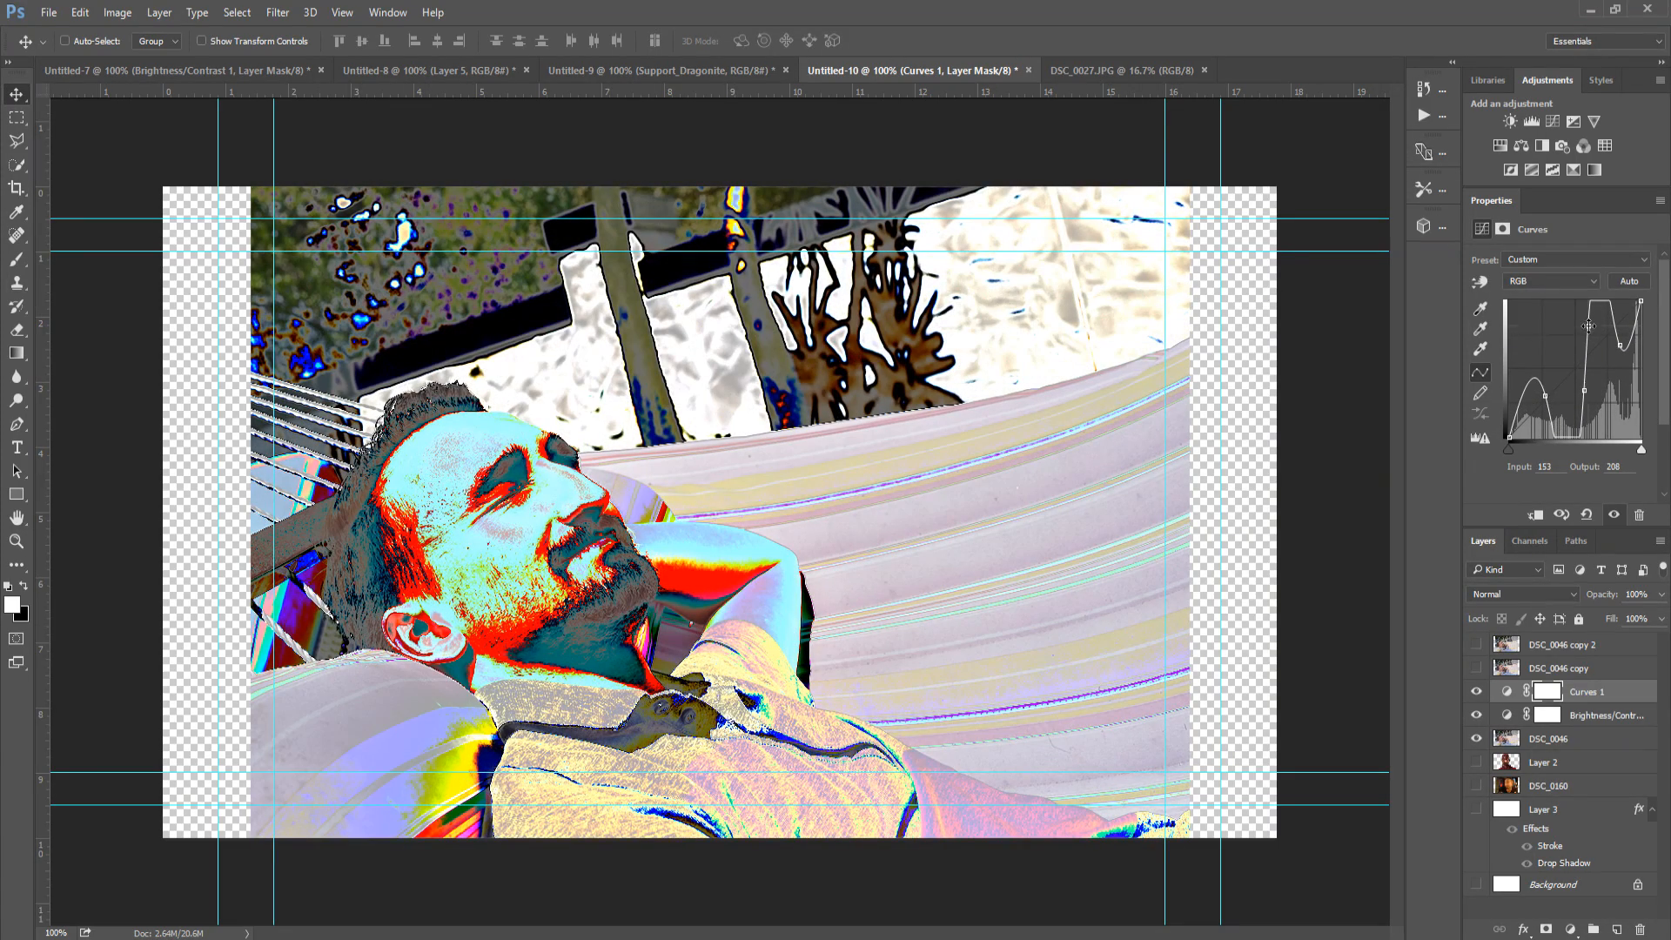
Try the Color Negative, Cross Process, Darker, Lighter and Linear Contrast presets on the Curves adjustment.
{"action": "left_click", "coordinate": [1543, 261]}
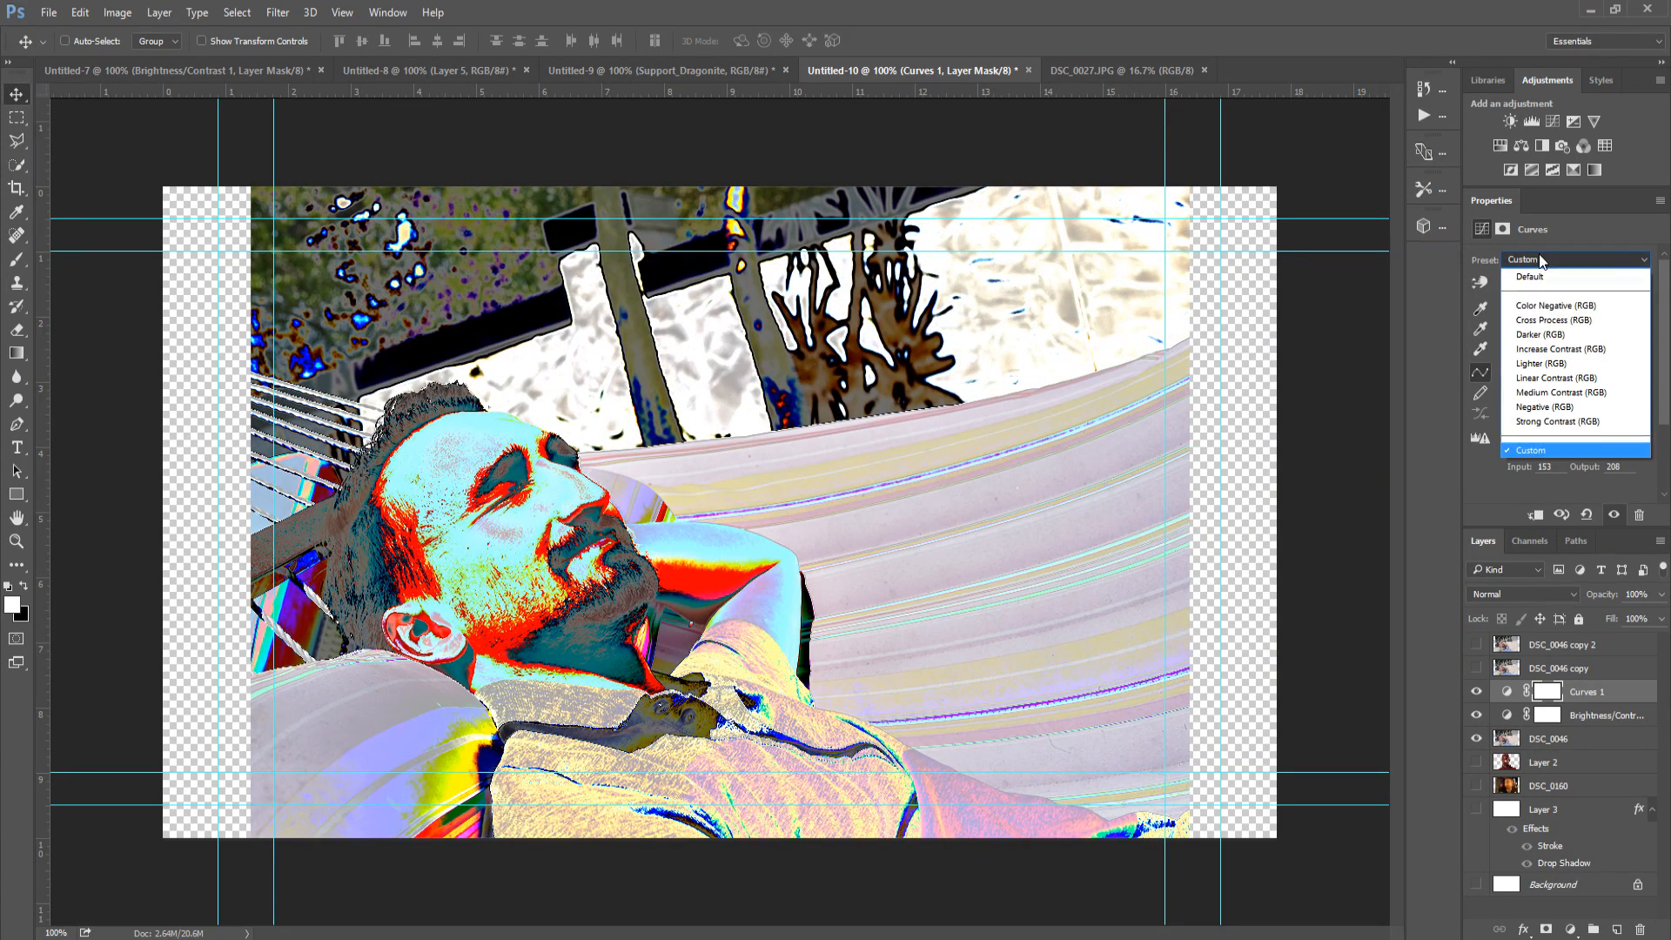
{"action": "left_click", "coordinate": [1546, 307]}
{"action": "left_click", "coordinate": [1558, 270]}
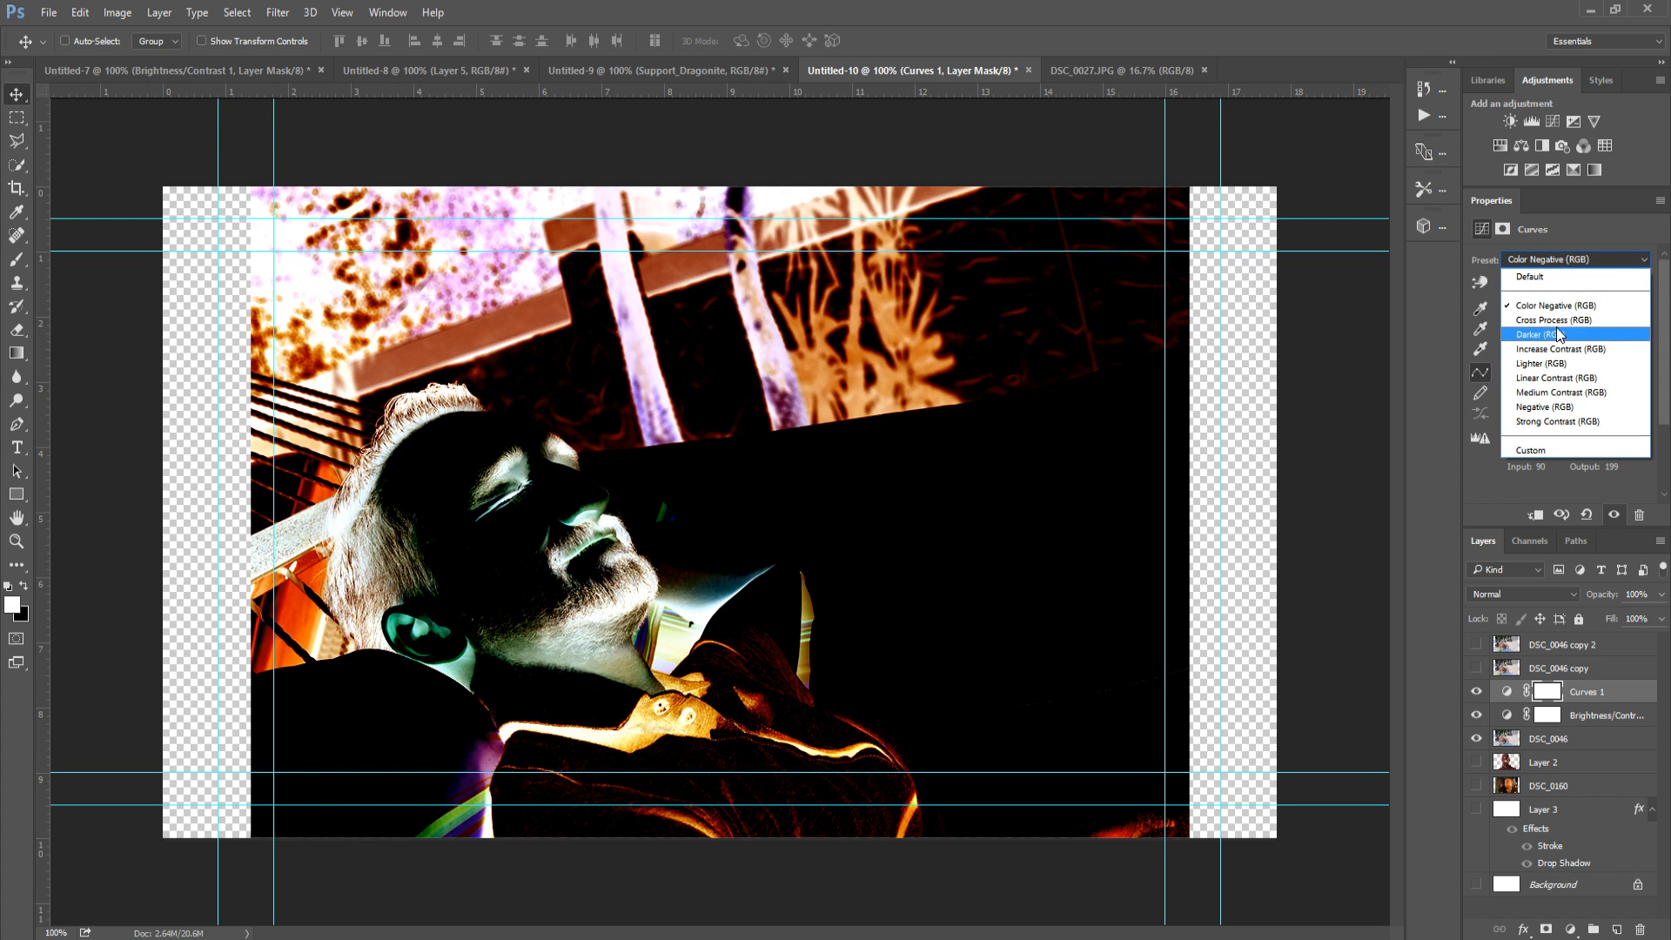
{"action": "left_click", "coordinate": [1553, 320]}
{"action": "left_click", "coordinate": [1571, 258]}
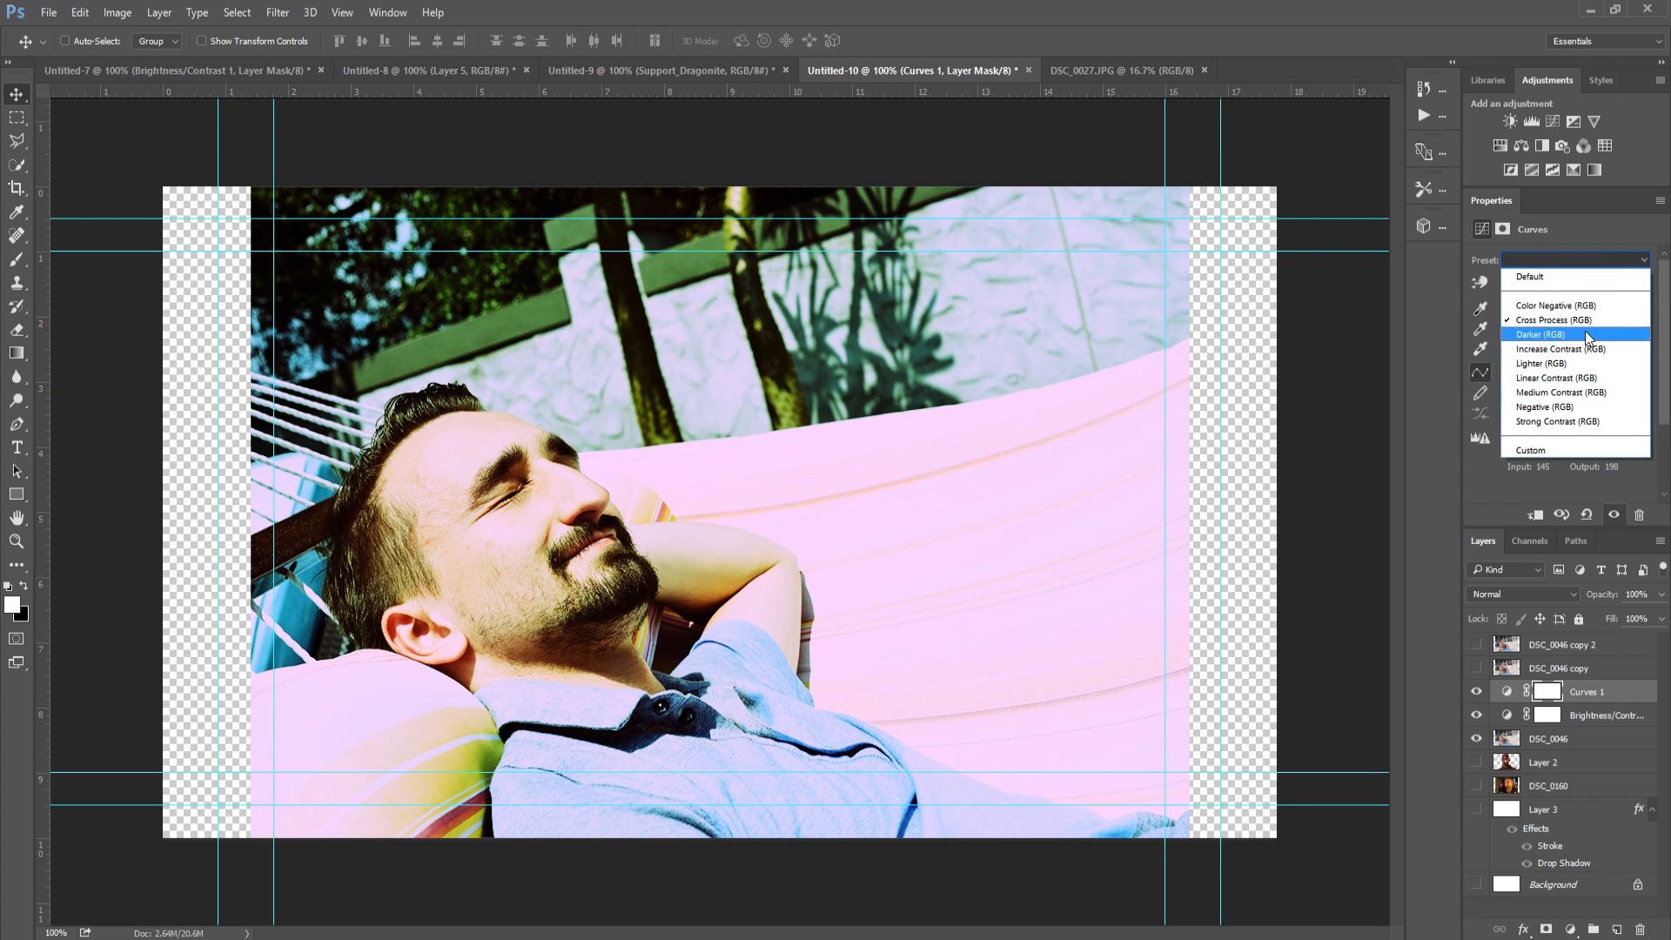
{"action": "left_click", "coordinate": [1585, 334]}
{"action": "left_click", "coordinate": [1568, 258]}
{"action": "left_click", "coordinate": [1567, 362]}
{"action": "left_click", "coordinate": [1563, 259]}
{"action": "left_click", "coordinate": [1585, 377]}
Apply the Strong Contrast (RGB) preset to the Curves adjustment and hide the Curves 1 layer.
{"action": "left_click", "coordinate": [1575, 259]}
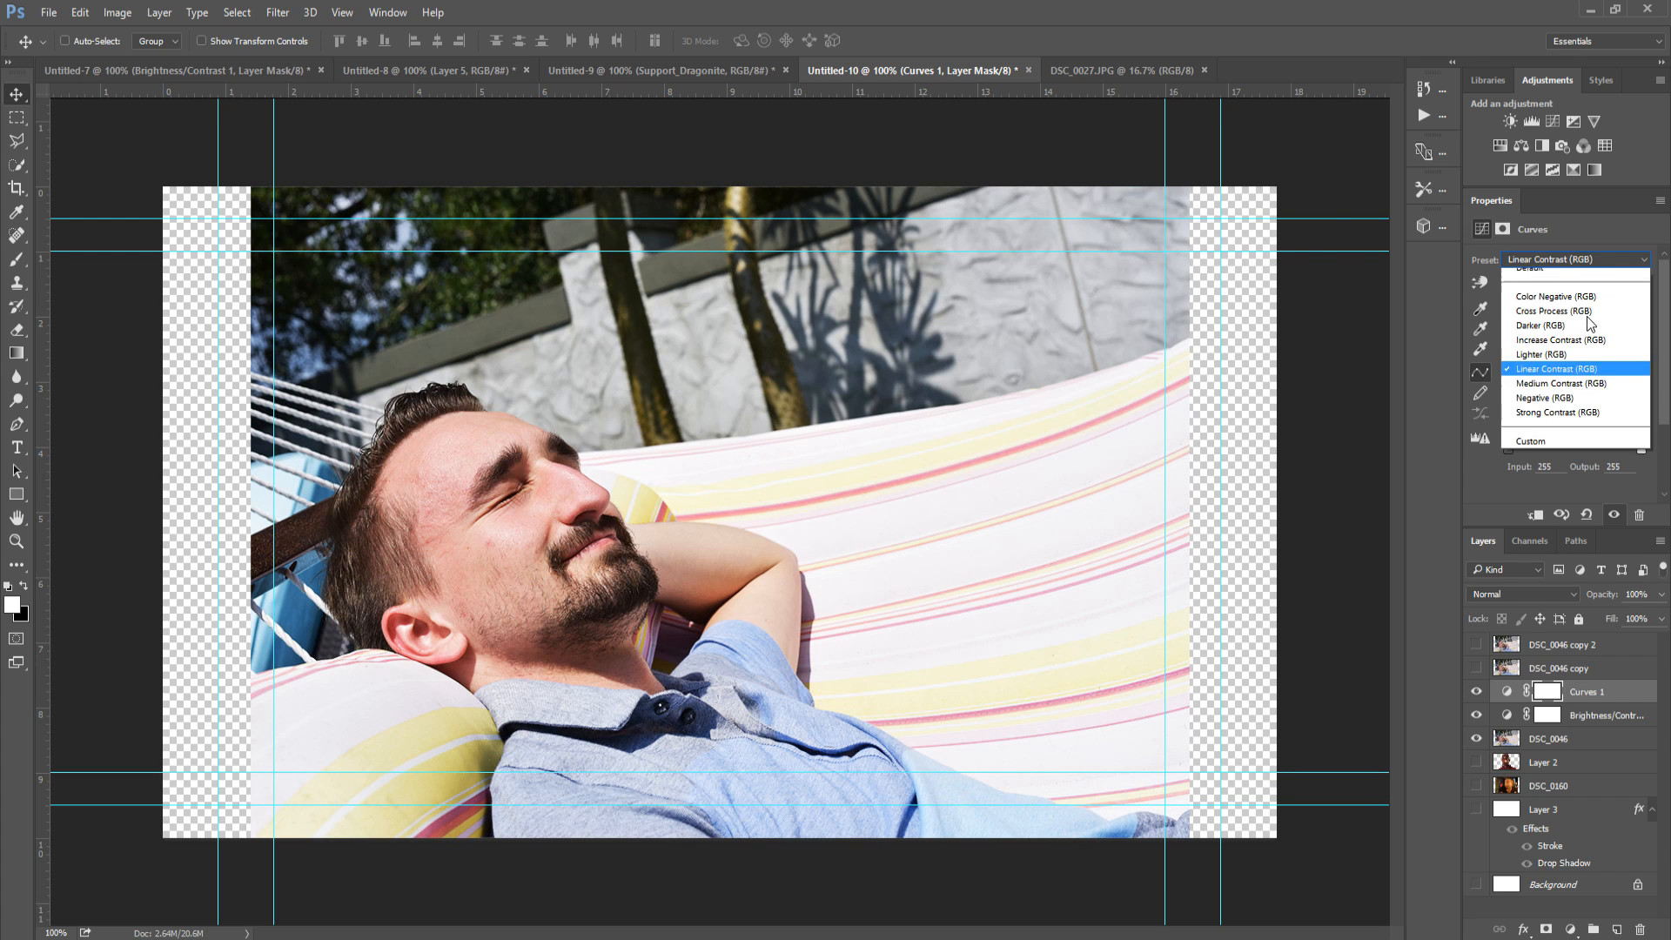
{"action": "left_click", "coordinate": [1591, 423]}
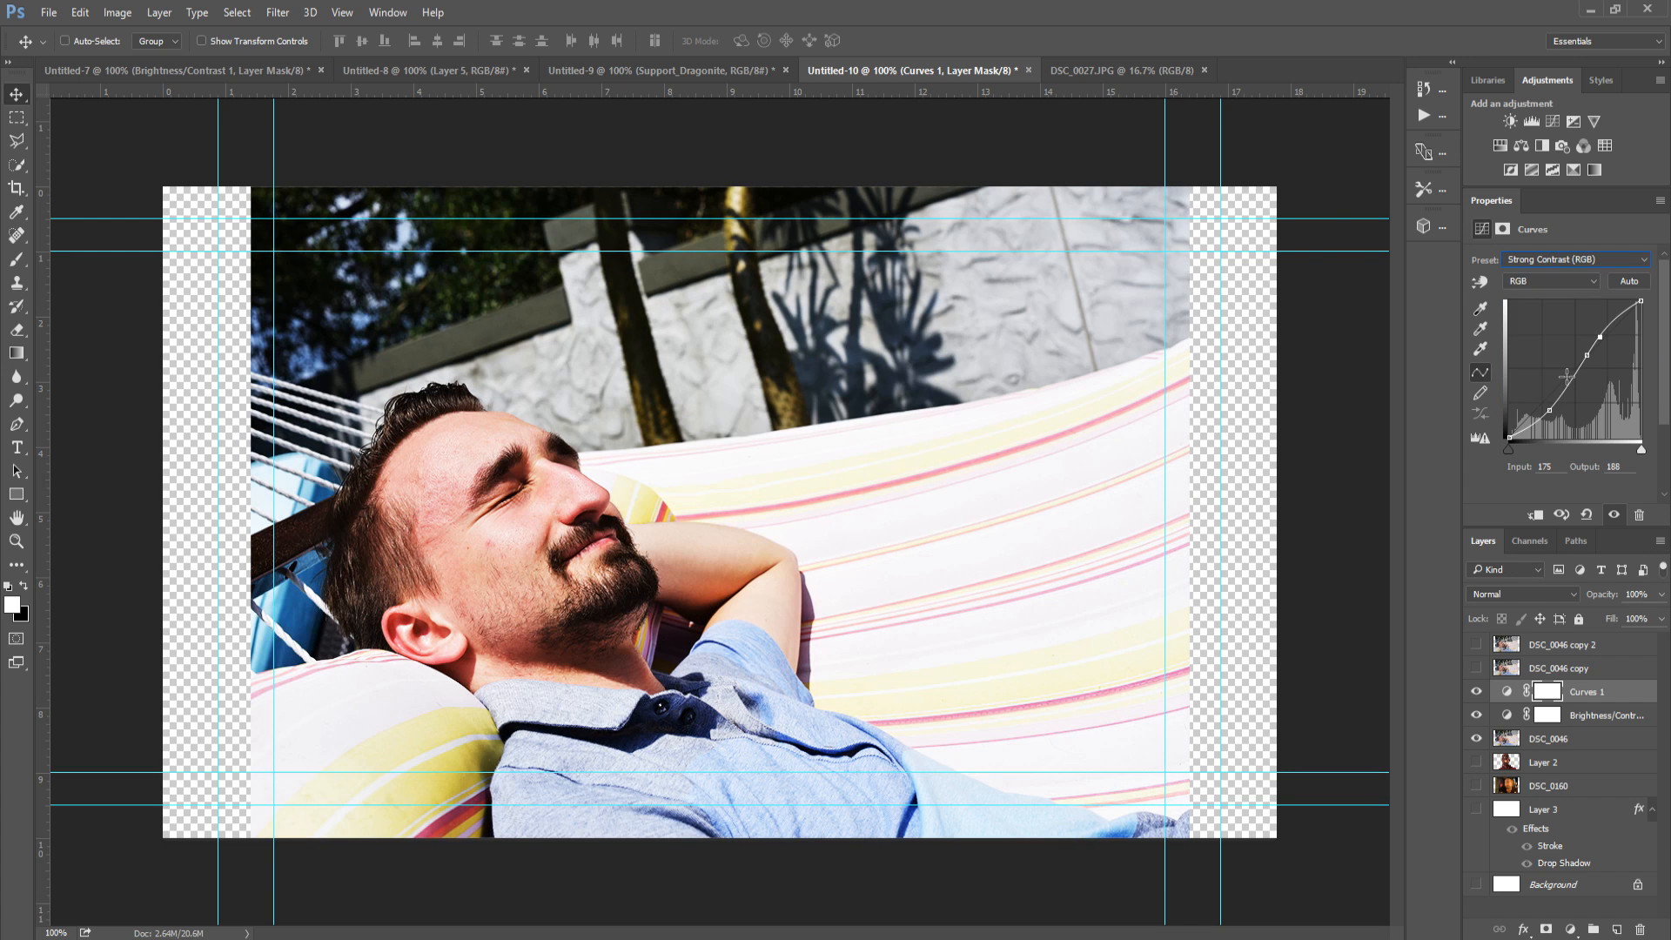
{"action": "left_click", "coordinate": [1475, 691]}
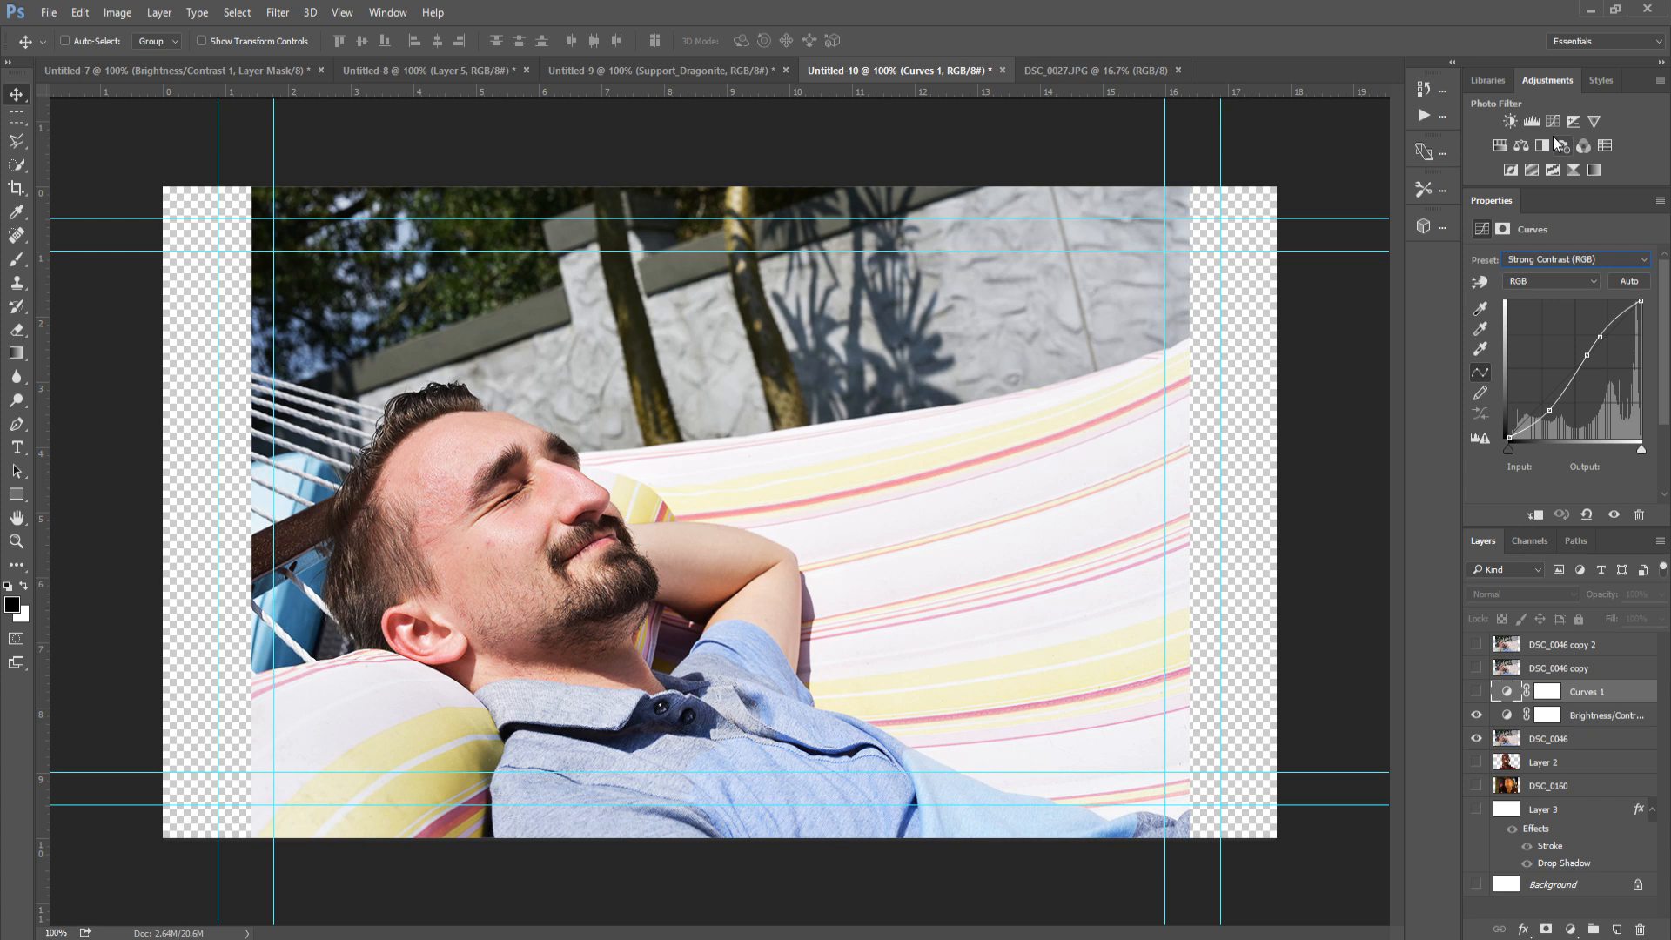
Add a Photo Filter adjustment layer and hide the Brightness/Contrast layer, leaving only the filter visible over the DSC_0046 photo.
{"action": "left_click", "coordinate": [1554, 139]}
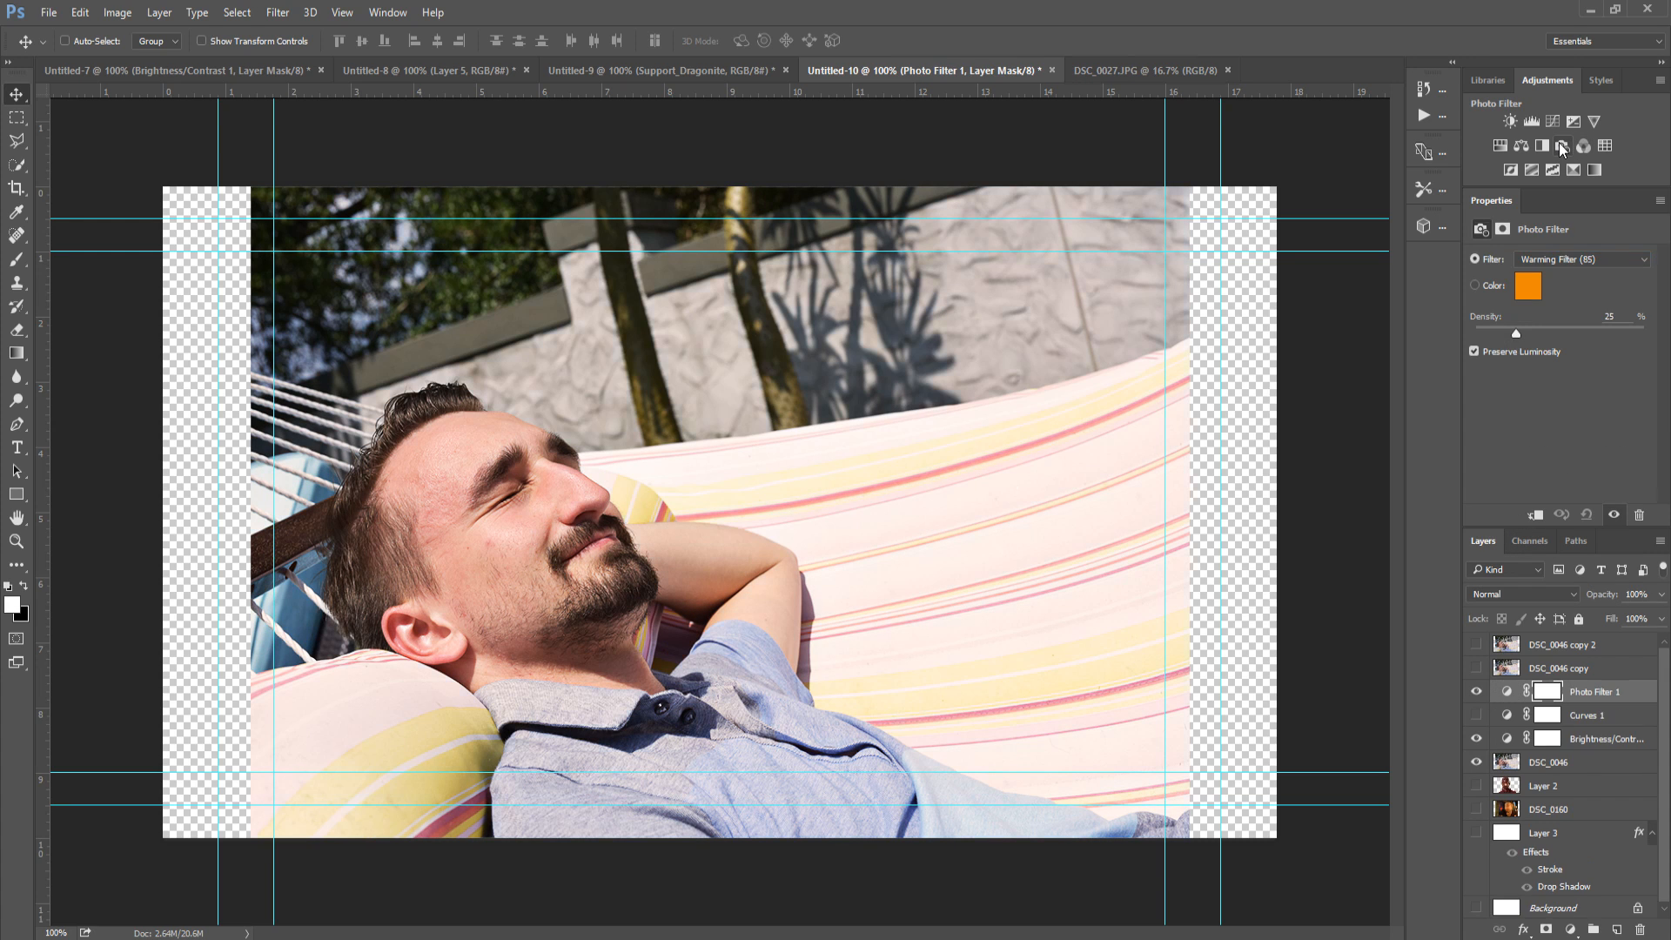
{"action": "left_click", "coordinate": [1476, 691]}
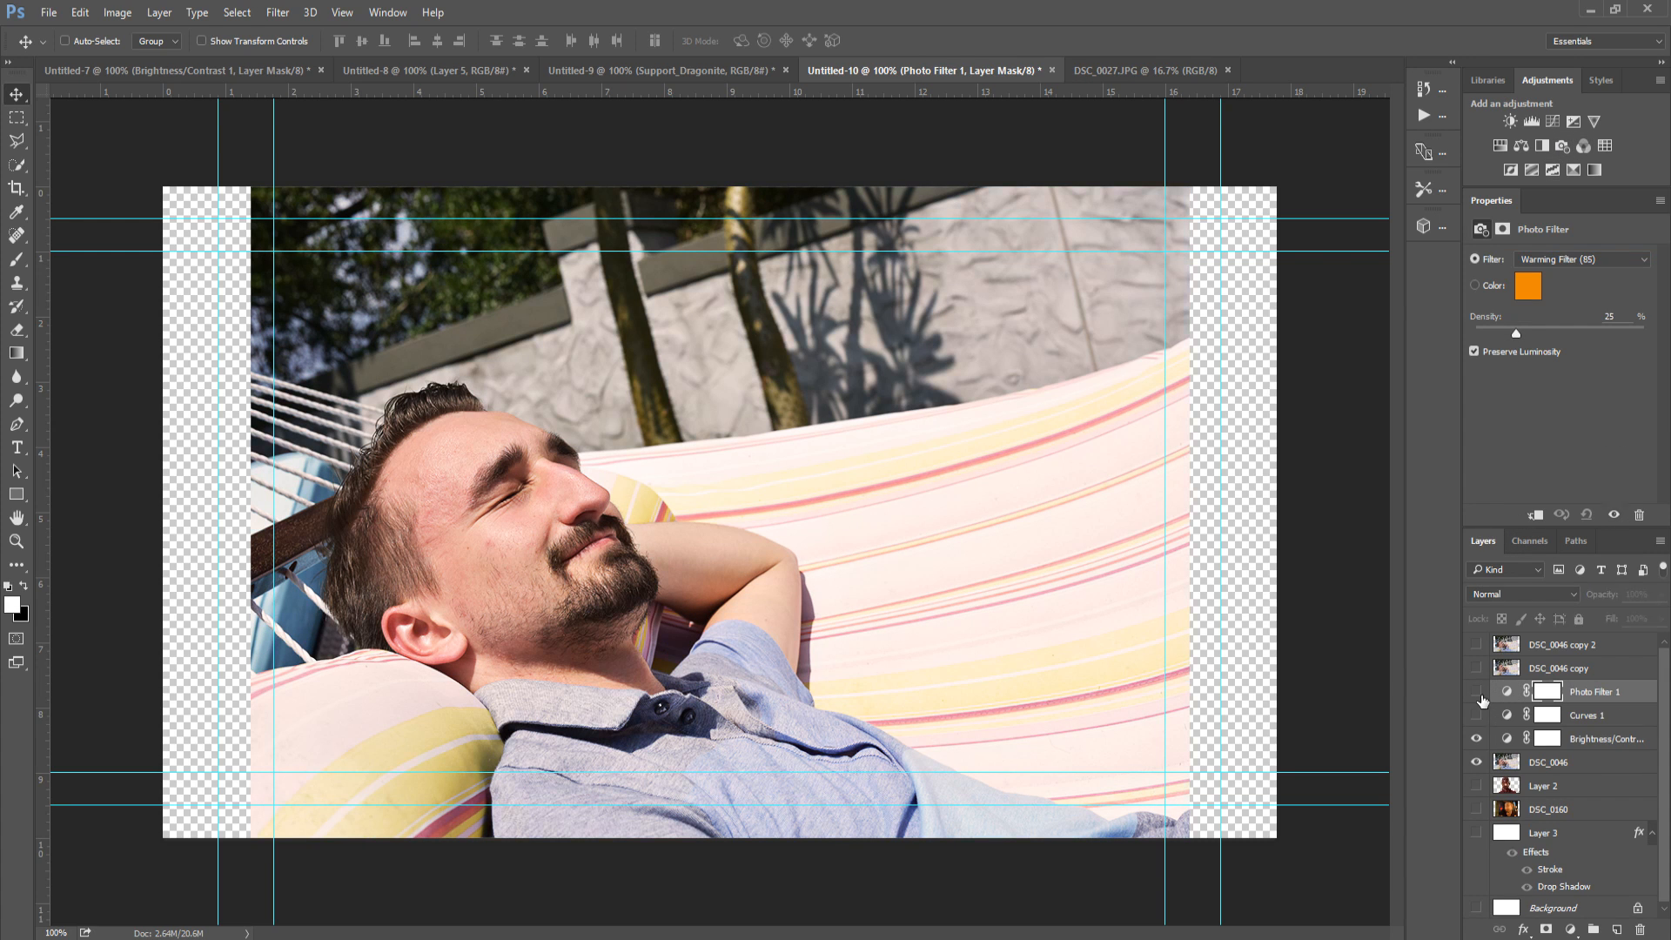
{"action": "left_click", "coordinate": [1475, 738]}
{"action": "left_click", "coordinate": [1475, 763]}
{"action": "left_click", "coordinate": [1476, 762]}
{"action": "left_click", "coordinate": [1507, 691]}
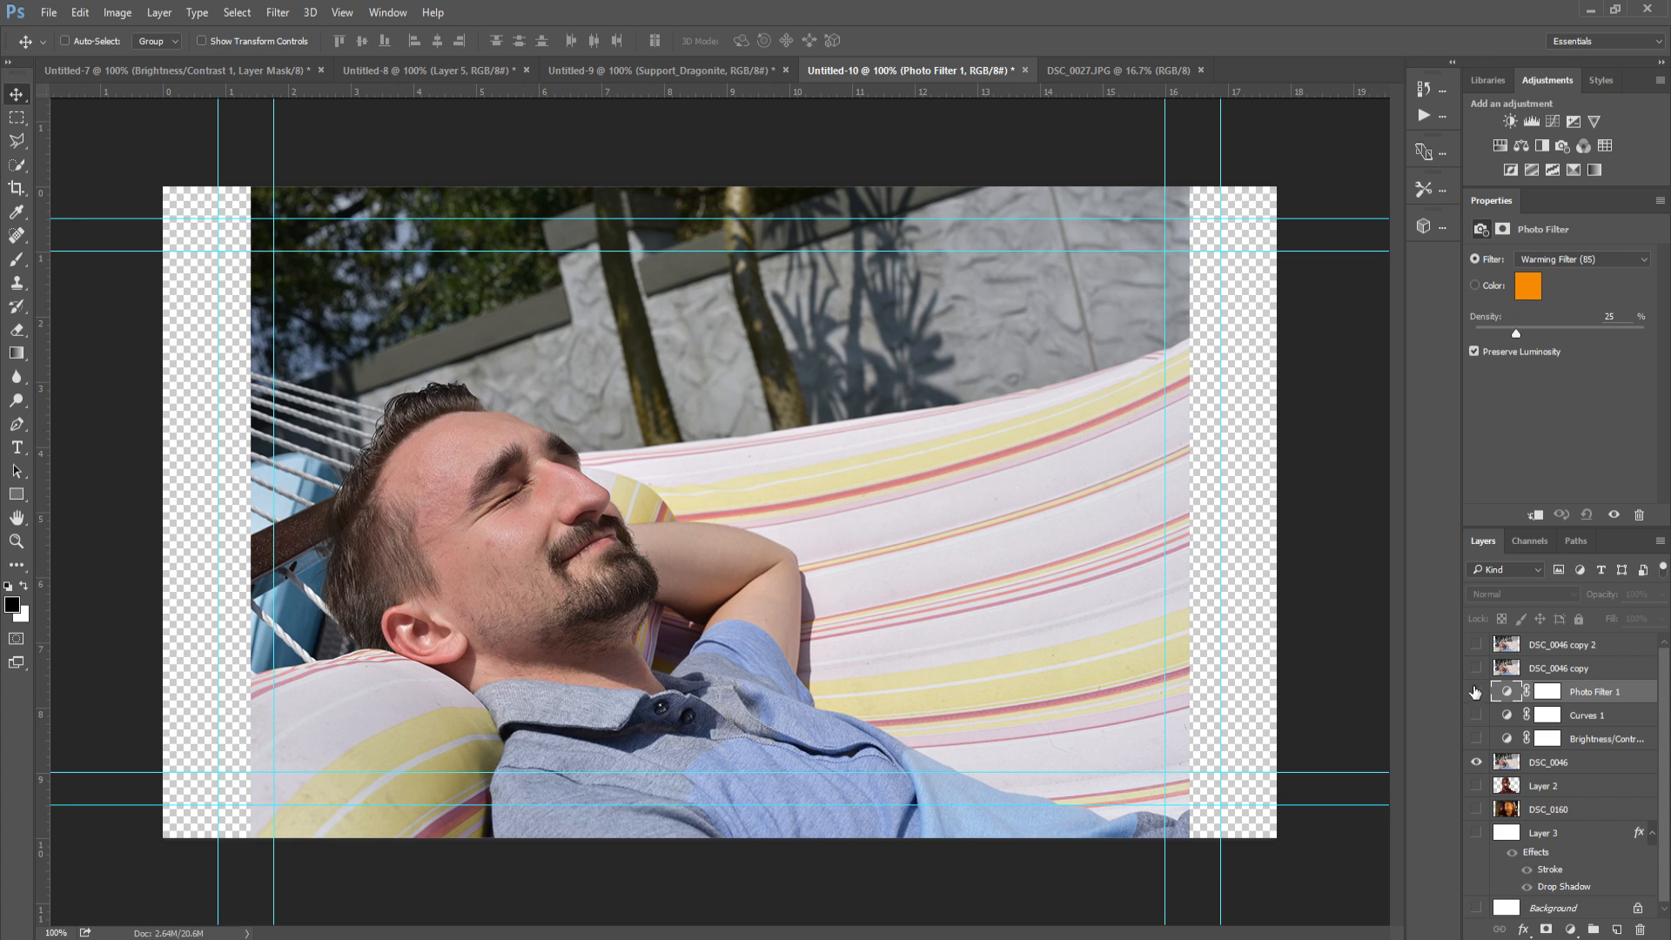
{"action": "left_click", "coordinate": [1475, 692]}
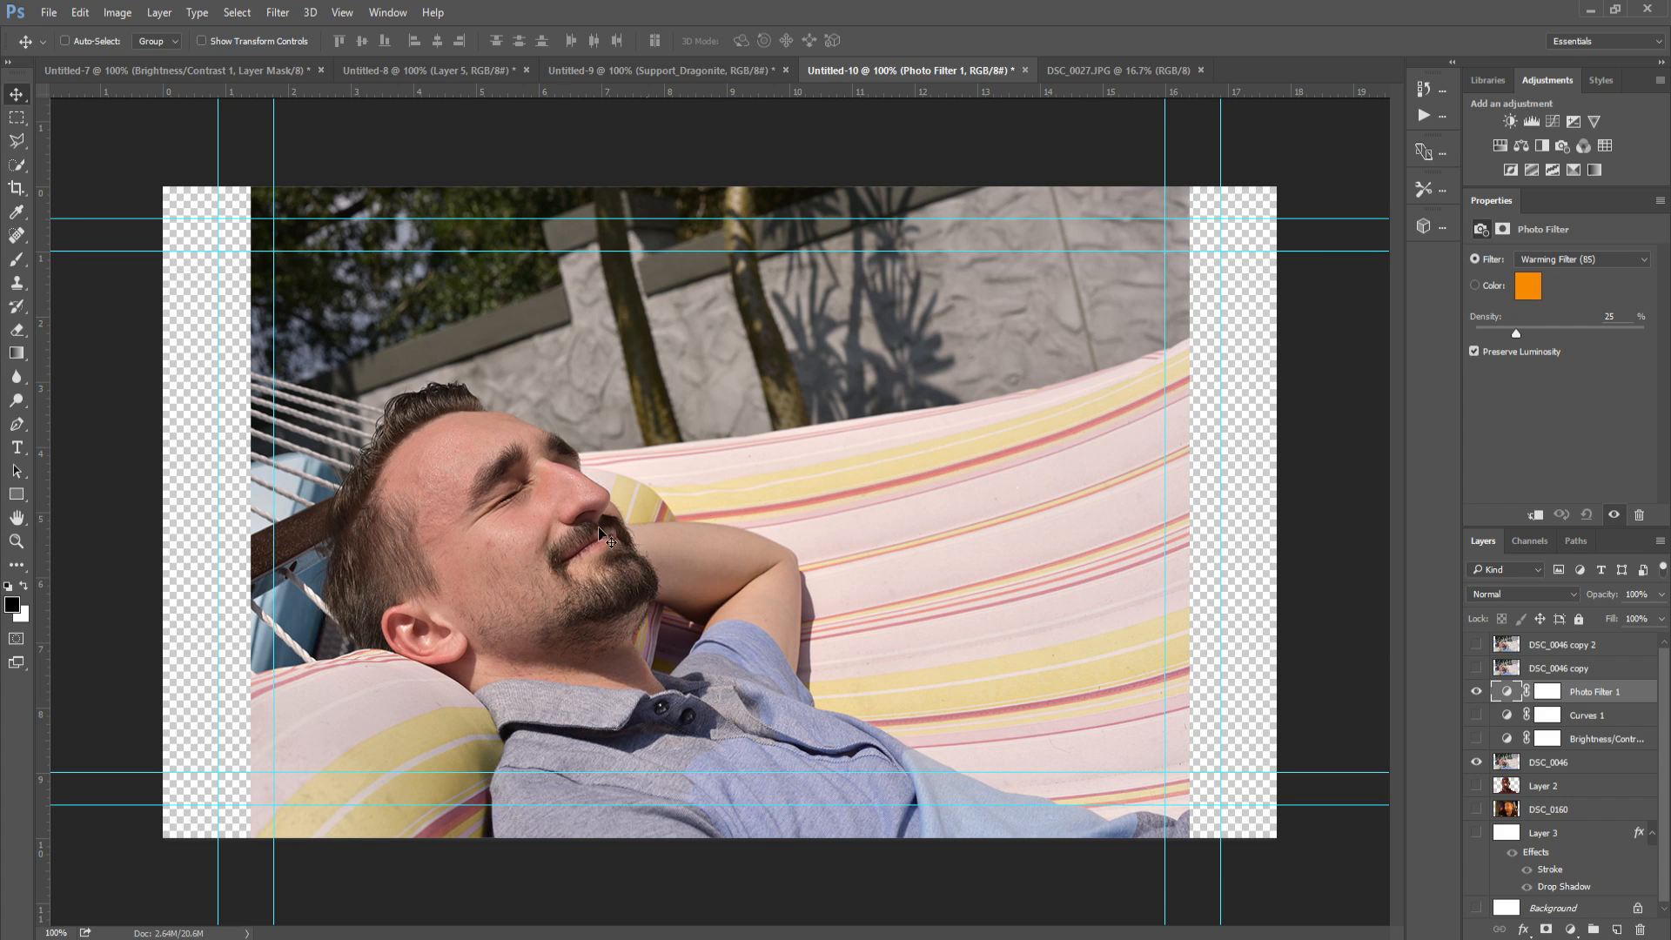
Change the Photo Filter colour to blue (002cec) and set its density to 27%.
{"action": "left_click", "coordinate": [1528, 287]}
{"action": "left_click_drag", "start_coordinate": [767, 734], "coordinate": [767, 719]}
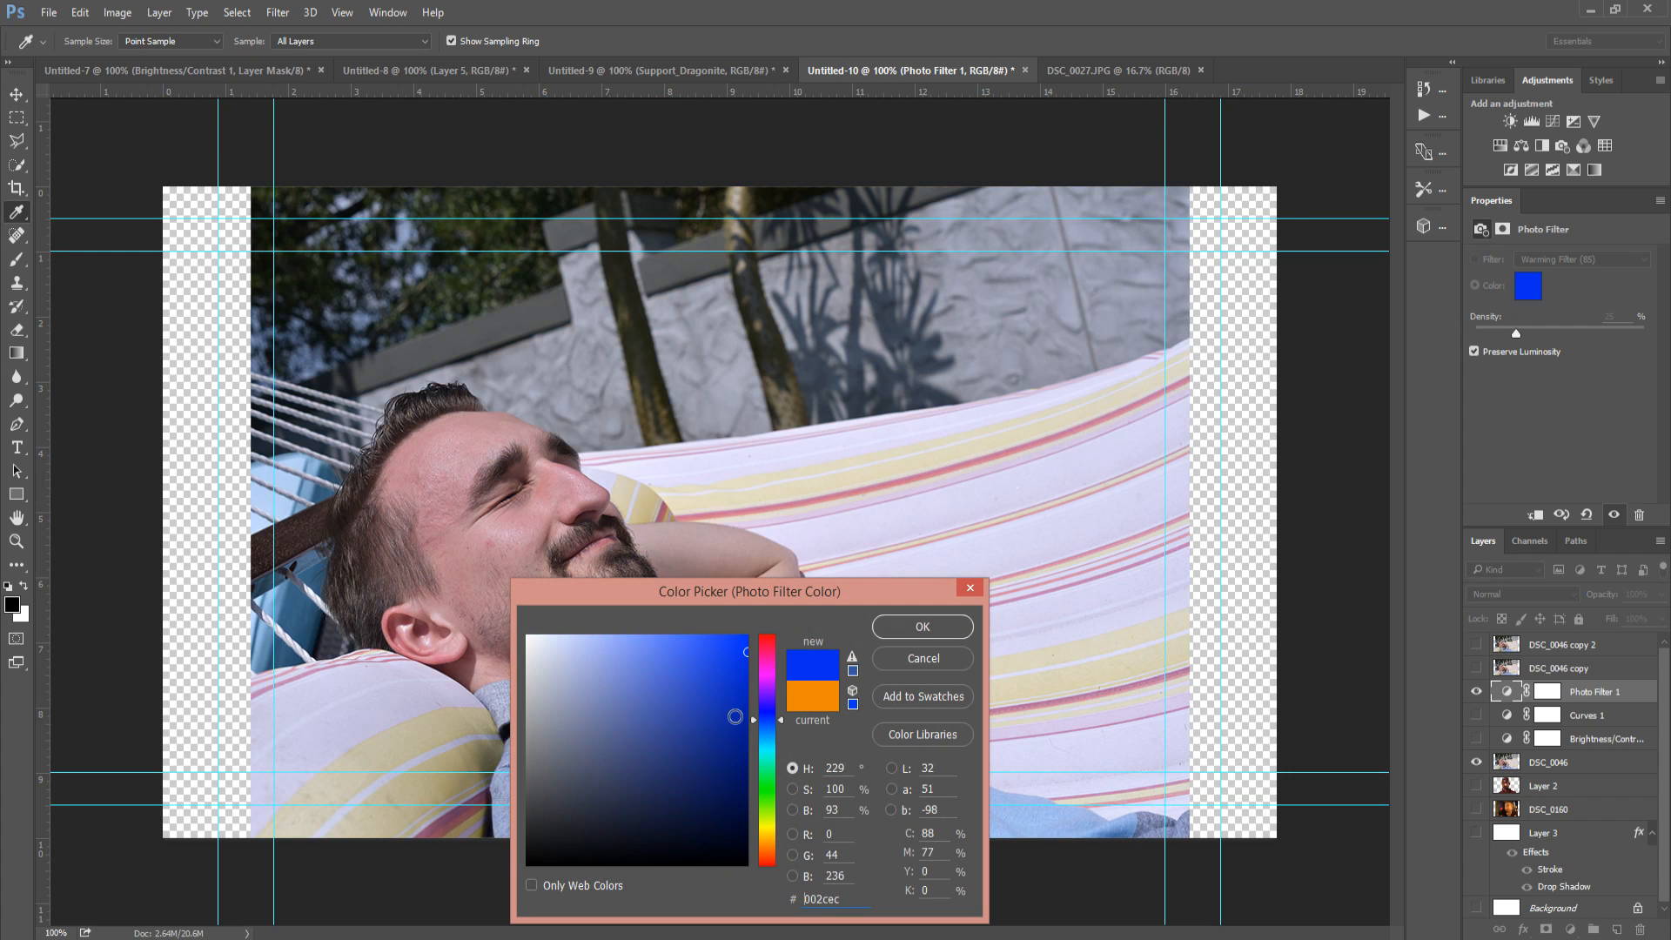
{"action": "left_click", "coordinate": [924, 630]}
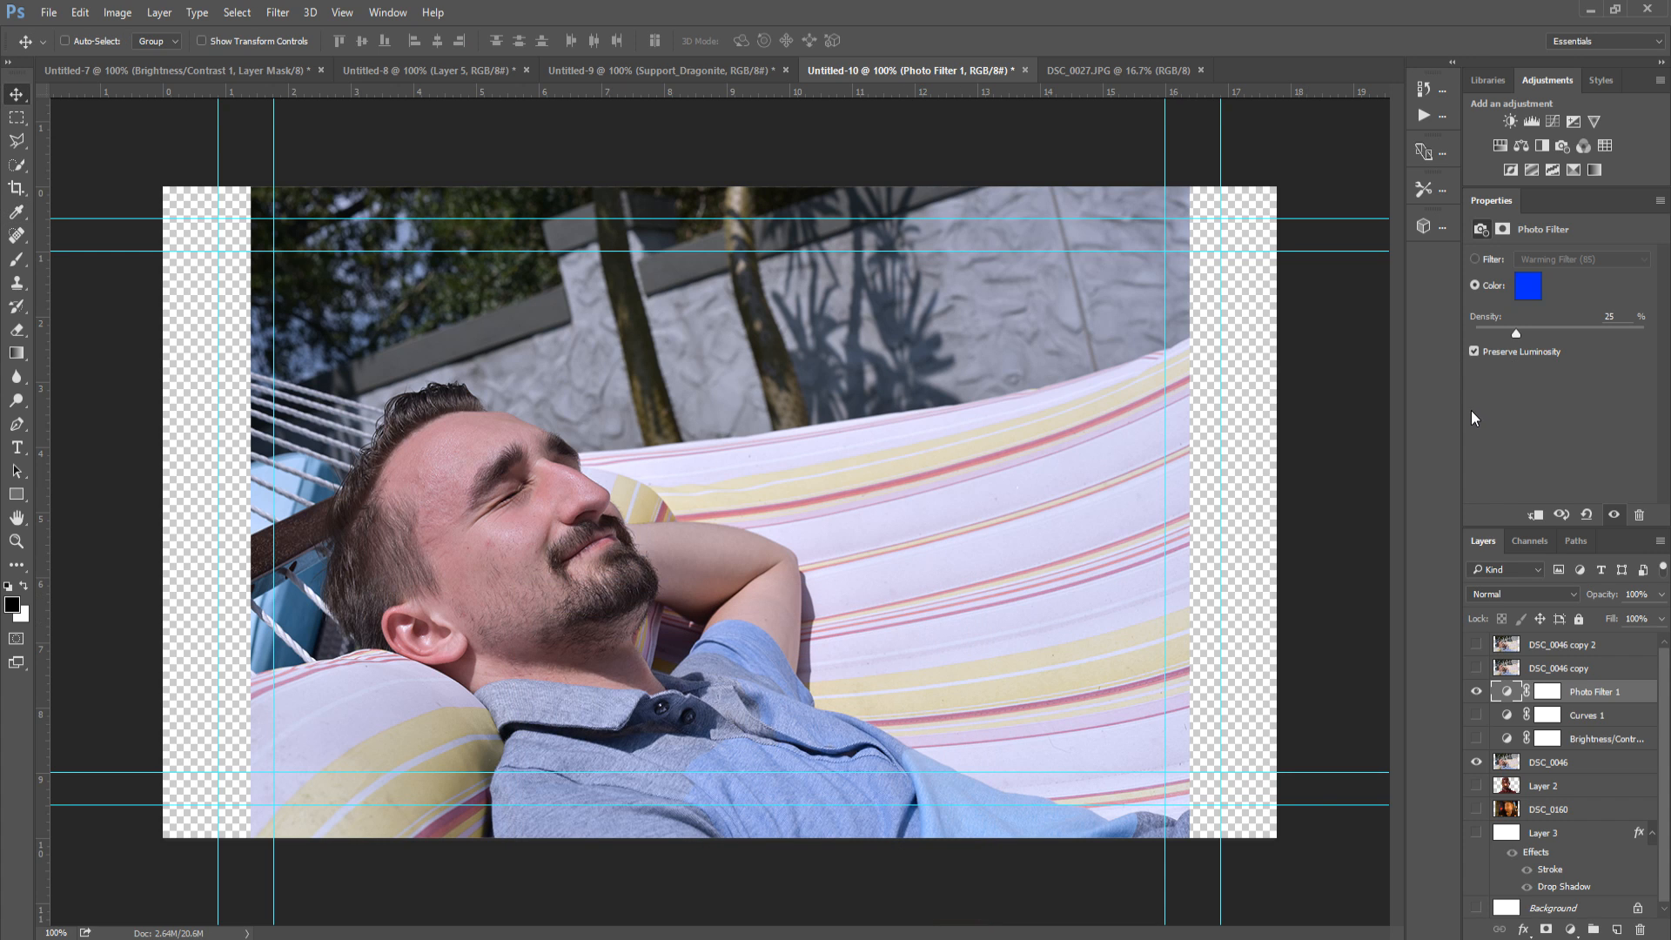
{"action": "left_click_drag", "start_coordinate": [1516, 333], "coordinate": [1644, 334]}
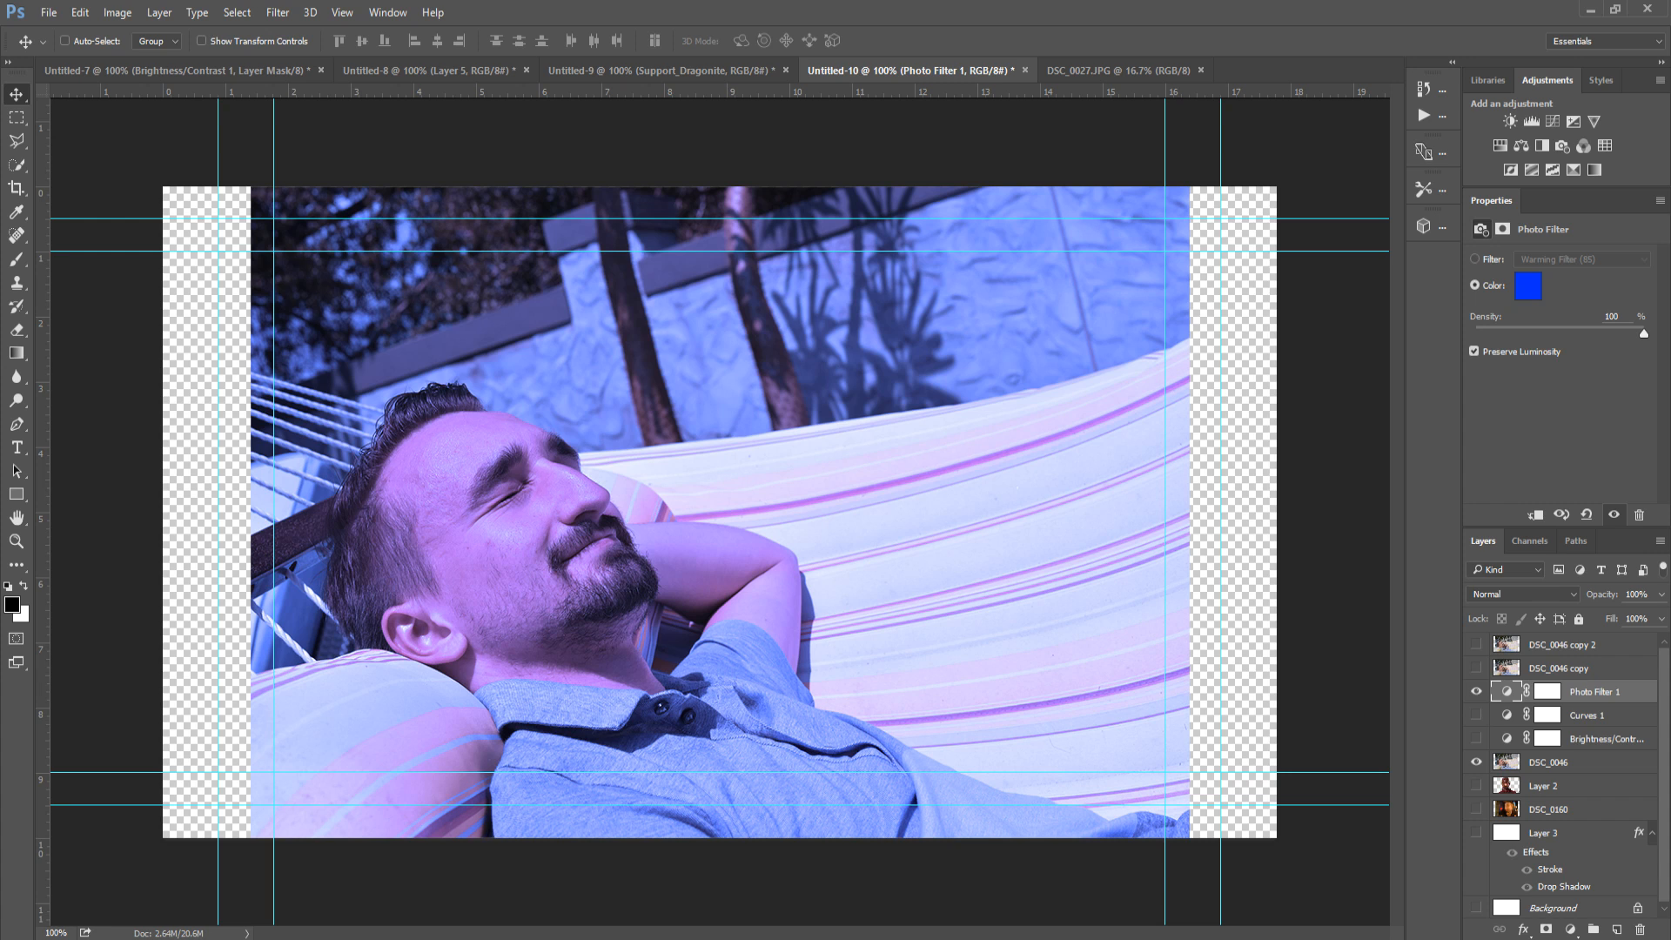
{"action": "left_click_drag", "start_coordinate": [1643, 333], "coordinate": [1550, 326]}
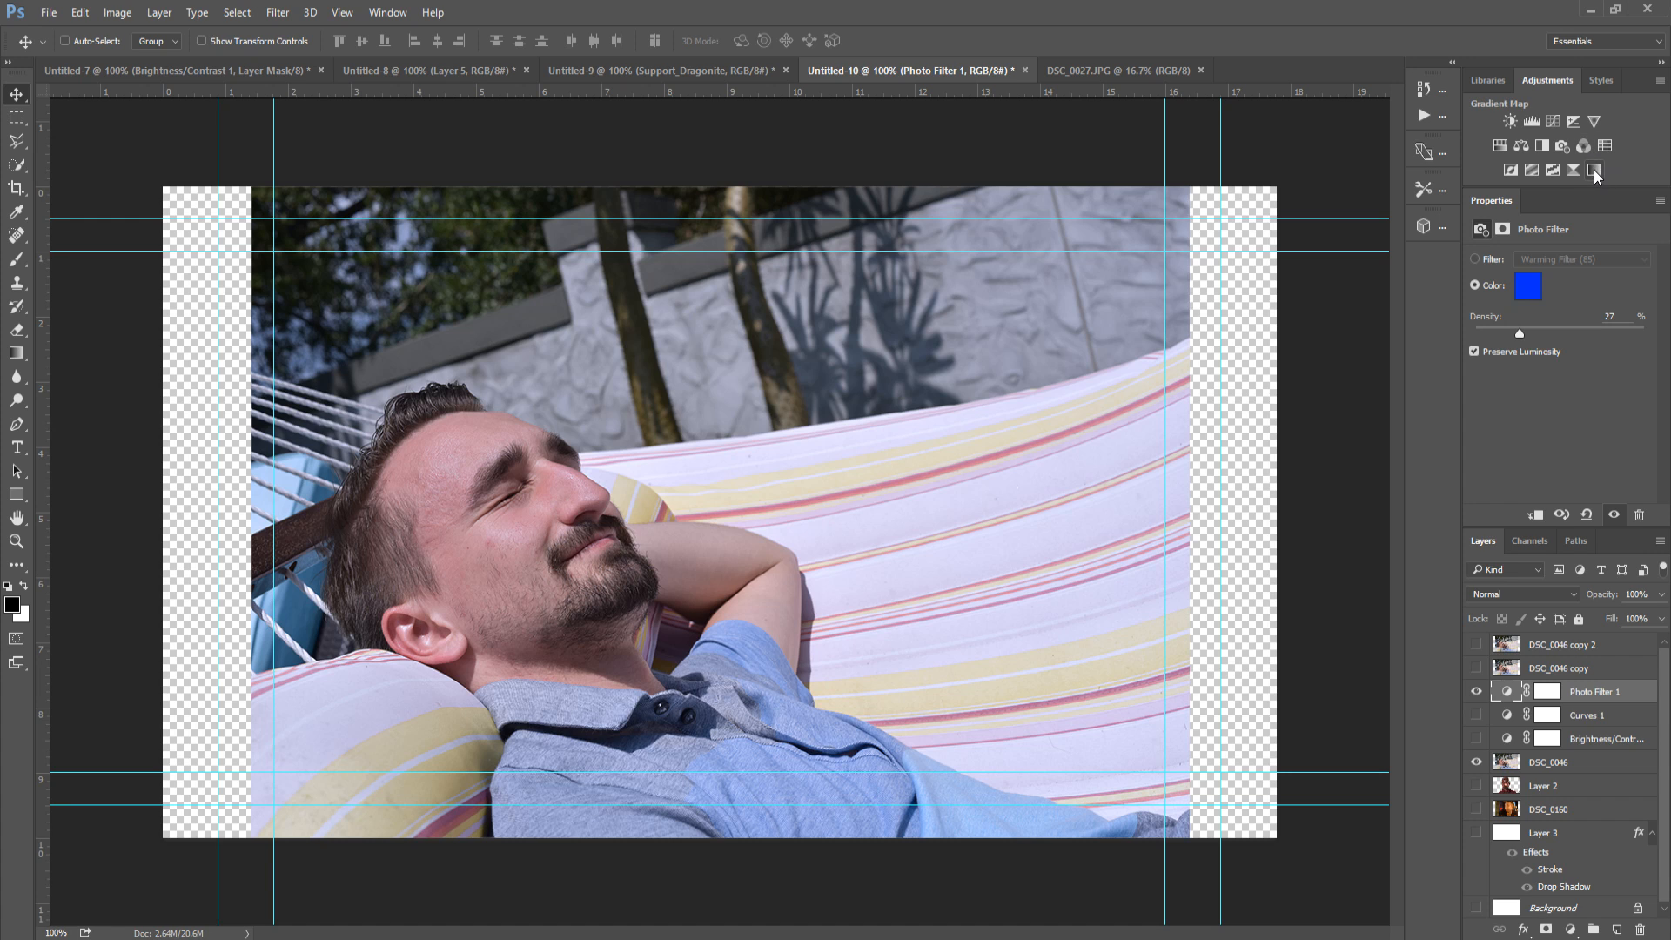
Add an Invert adjustment layer above Photo Filter 1.
{"action": "left_click", "coordinate": [1508, 170]}
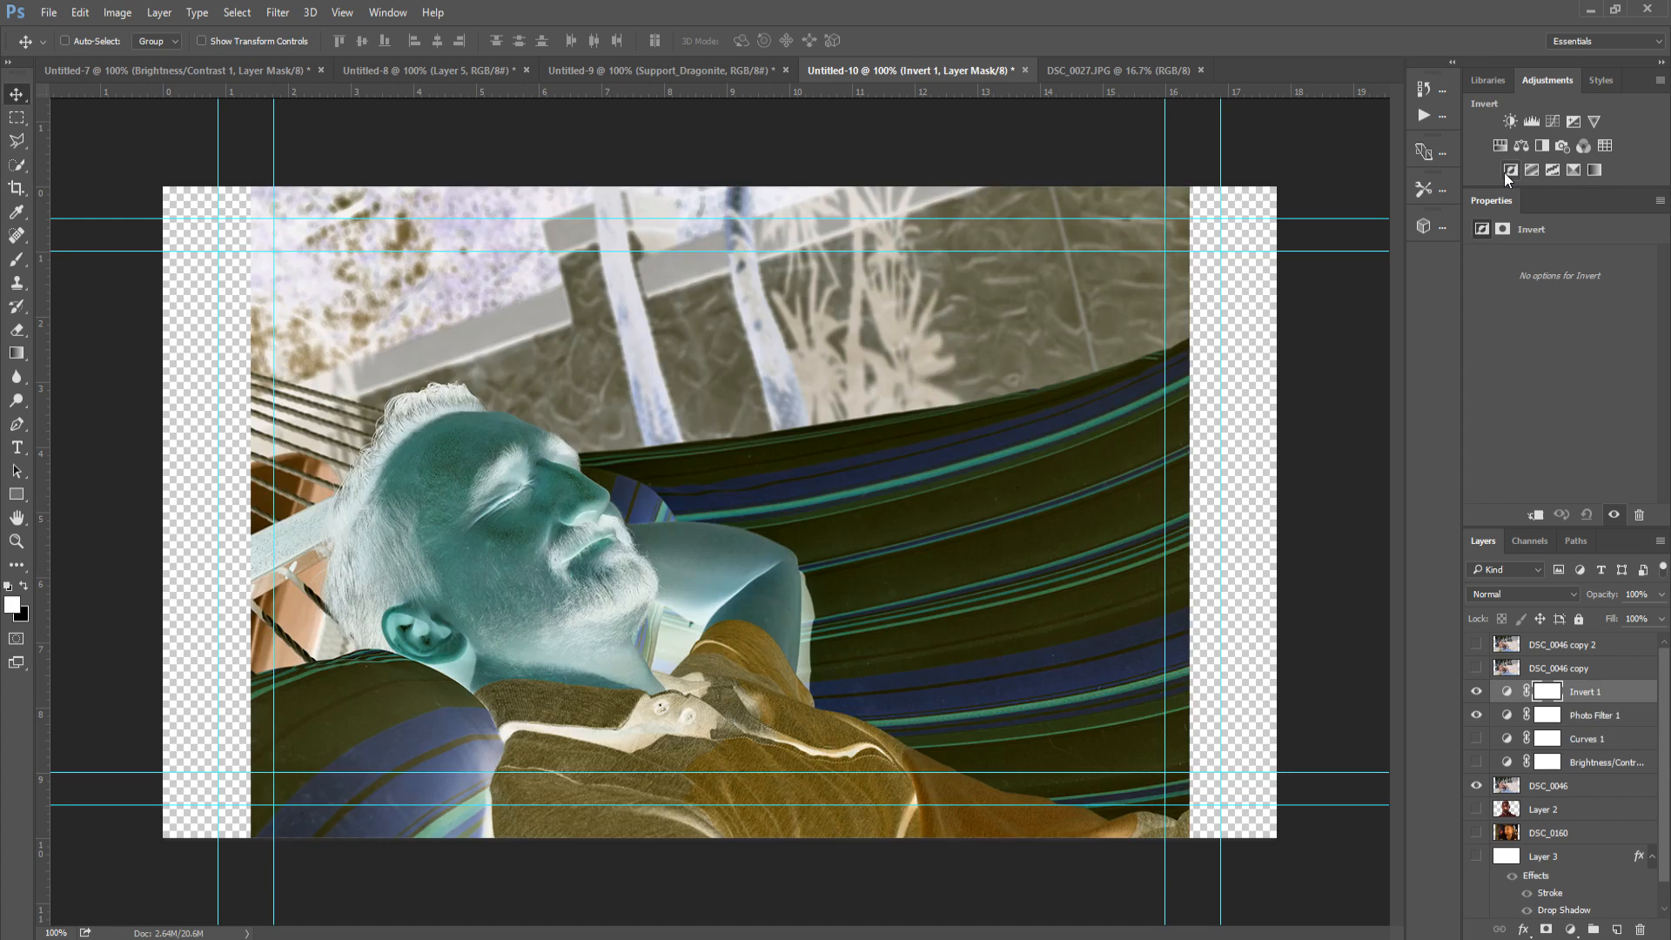